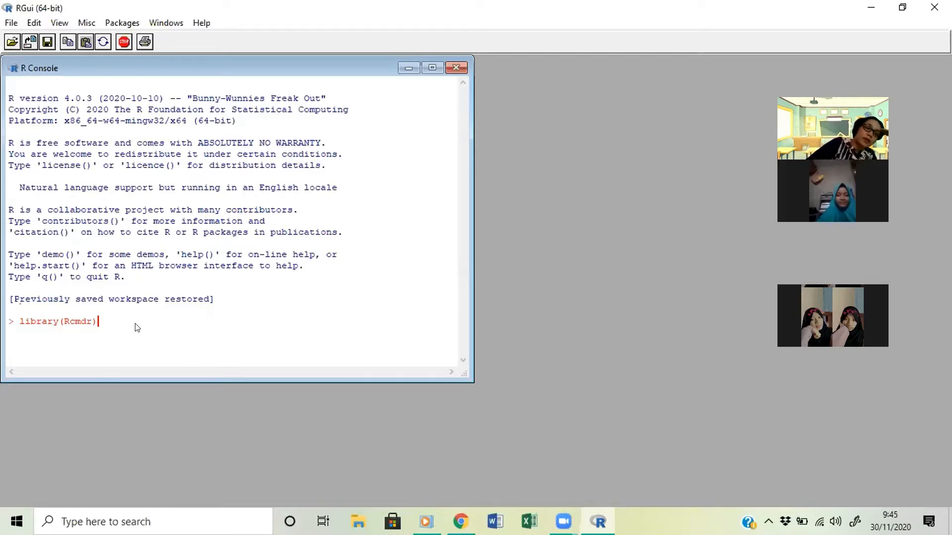
- Load the Rcmdr library in the R console and maximize the R Commander window
key("Return")
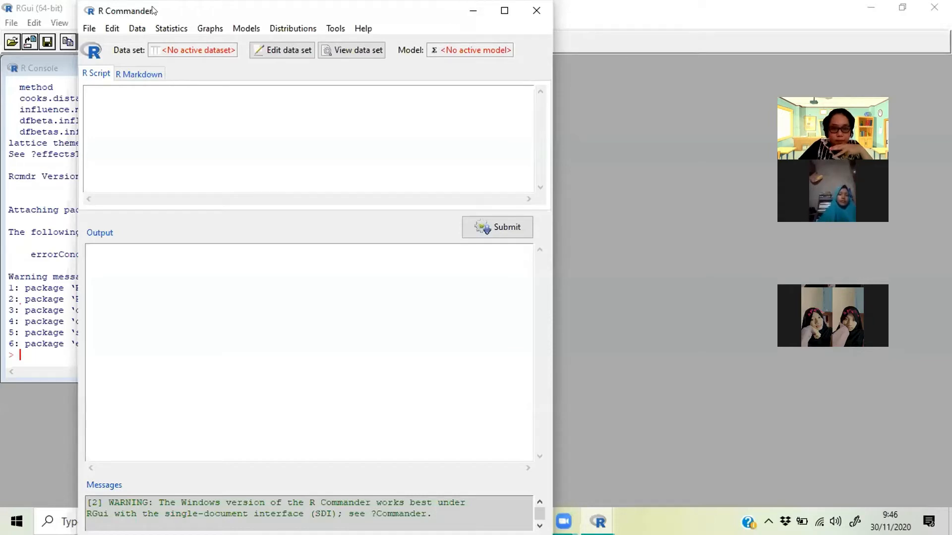
left_click_drag(153, 11, 163, 60)
left_click(512, 60)
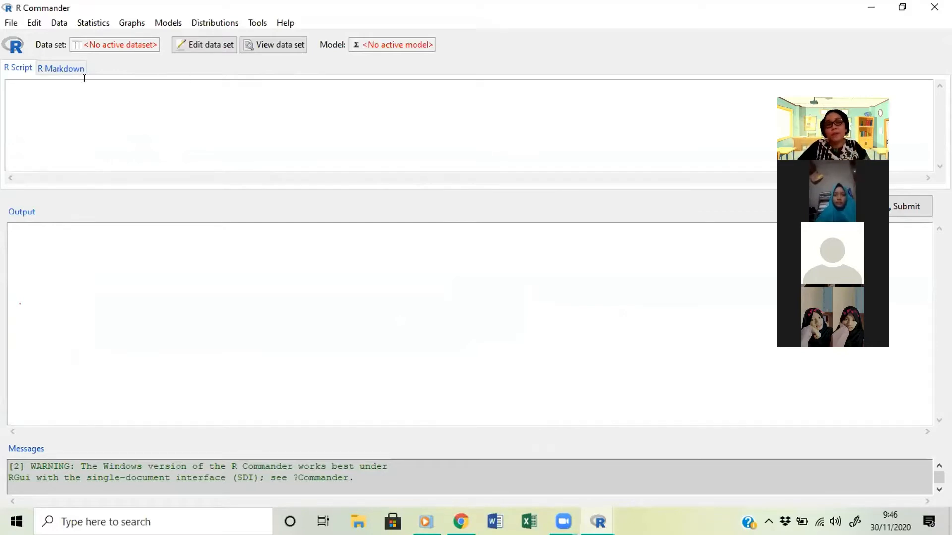
- Start reading a data set from an attached package
left_click(59, 24)
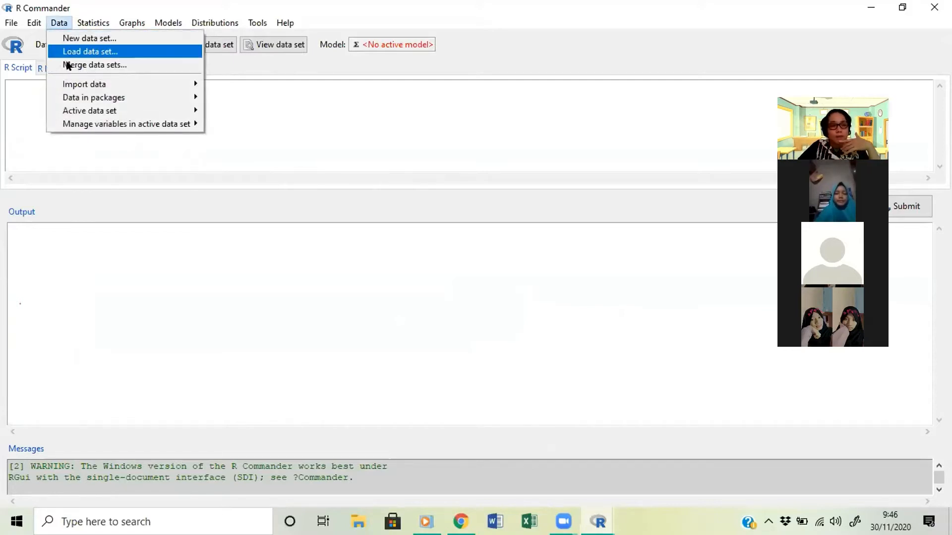
mouse_move(114, 79)
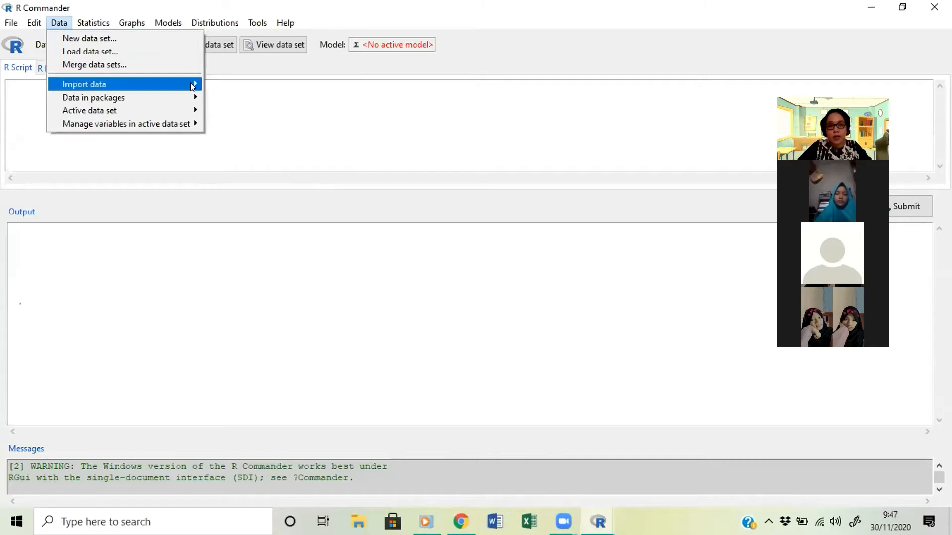
mouse_move(184, 81)
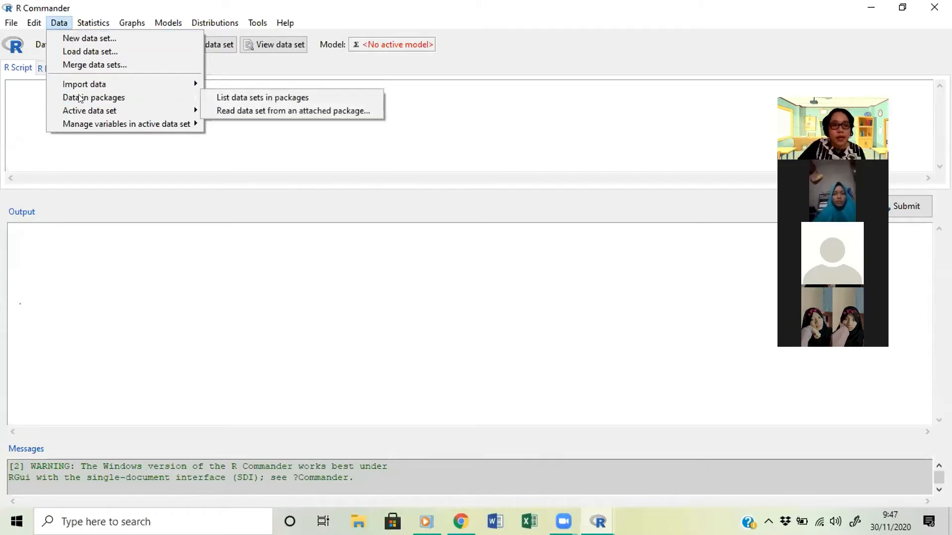
left_click(59, 20)
left_click(59, 20)
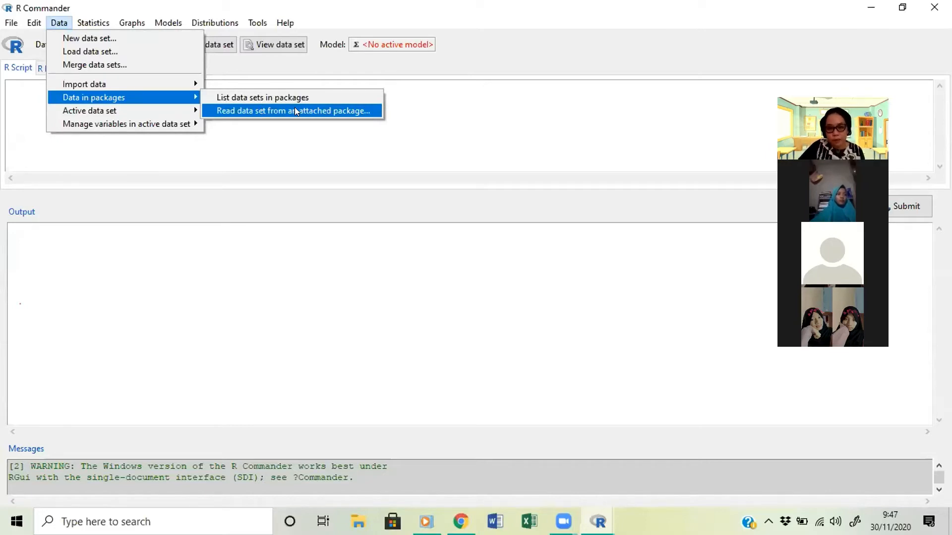
left_click(295, 111)
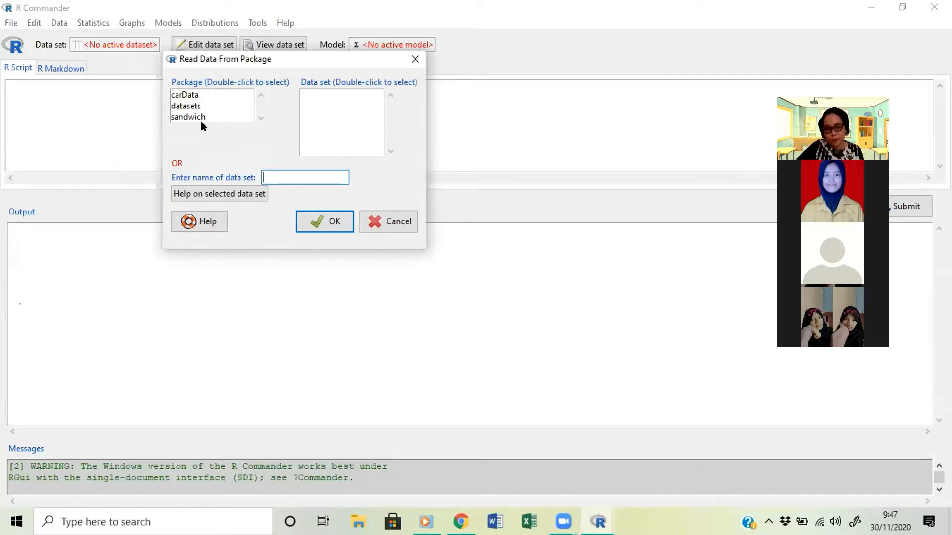
- Browse the data sets offered by the carData, datasets and sandwich packages
left_click(182, 95)
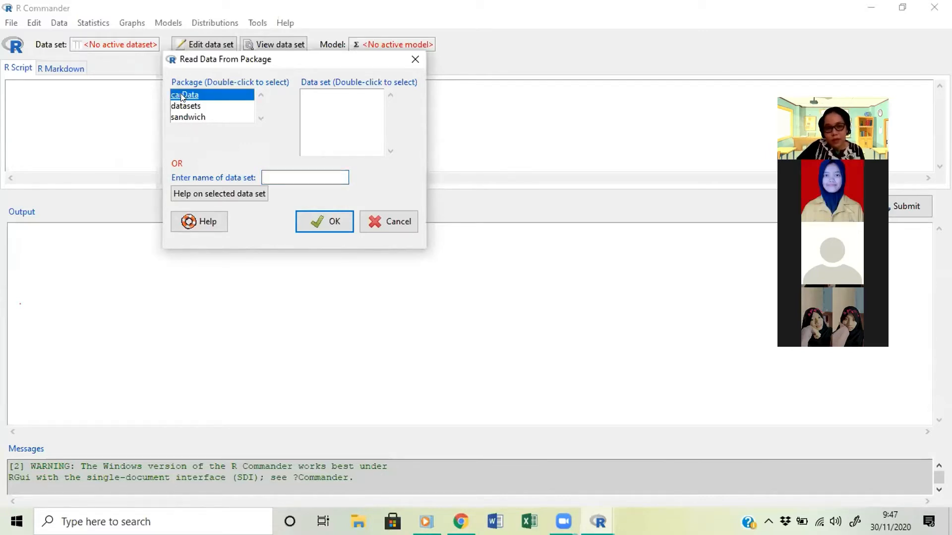
double_click(182, 96)
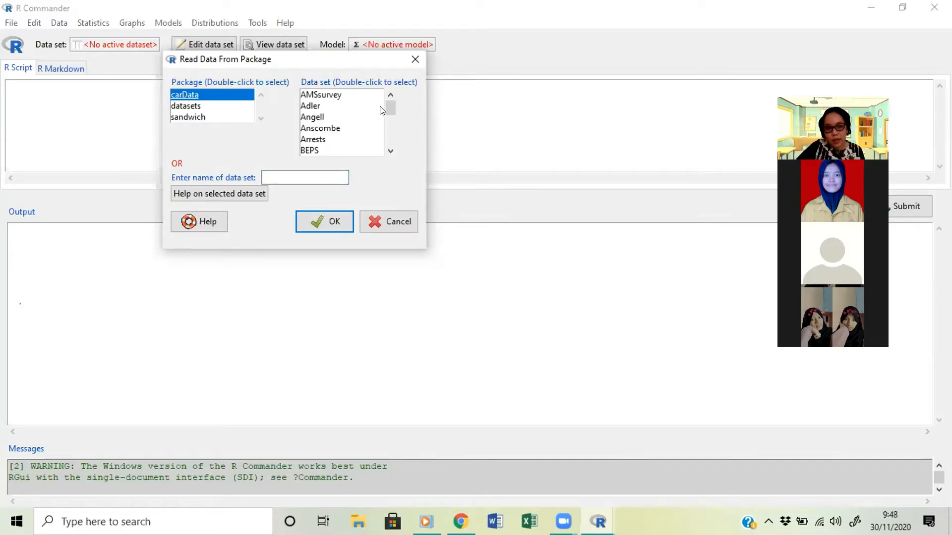
left_click_drag(390, 107, 392, 144)
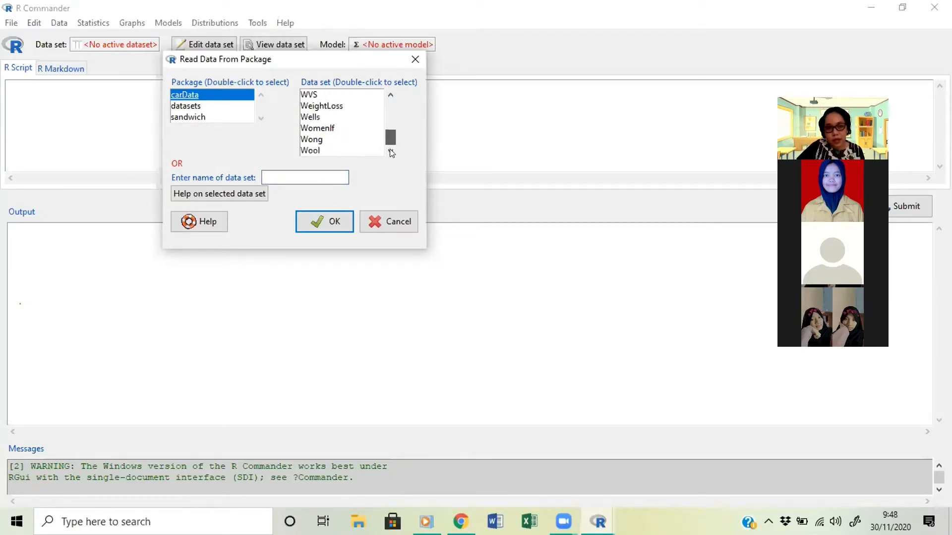
left_click(192, 107)
double_click(192, 106)
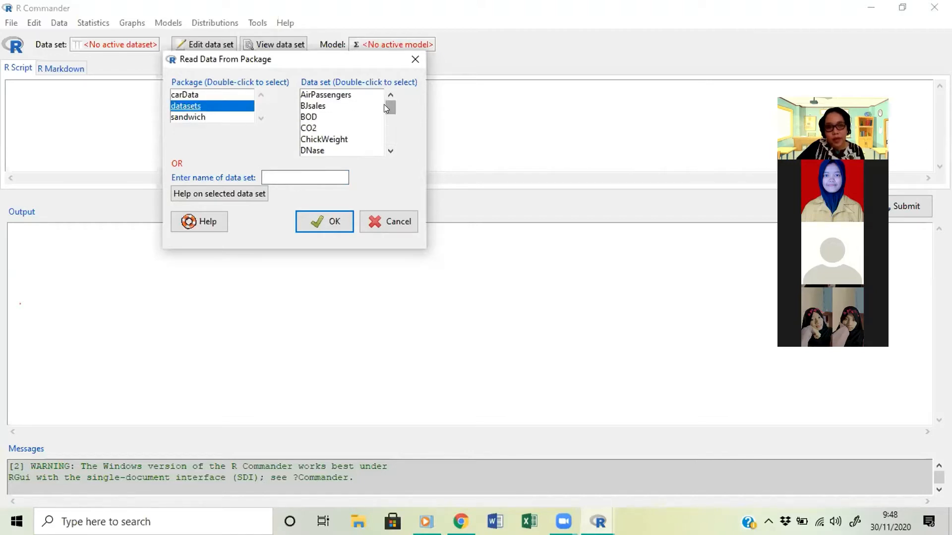
left_click_drag(384, 104, 384, 141)
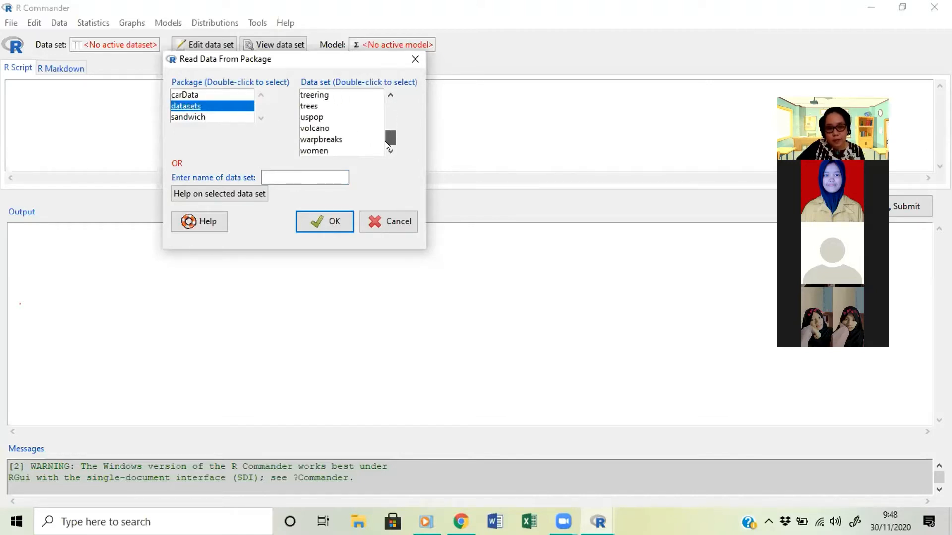
double_click(197, 116)
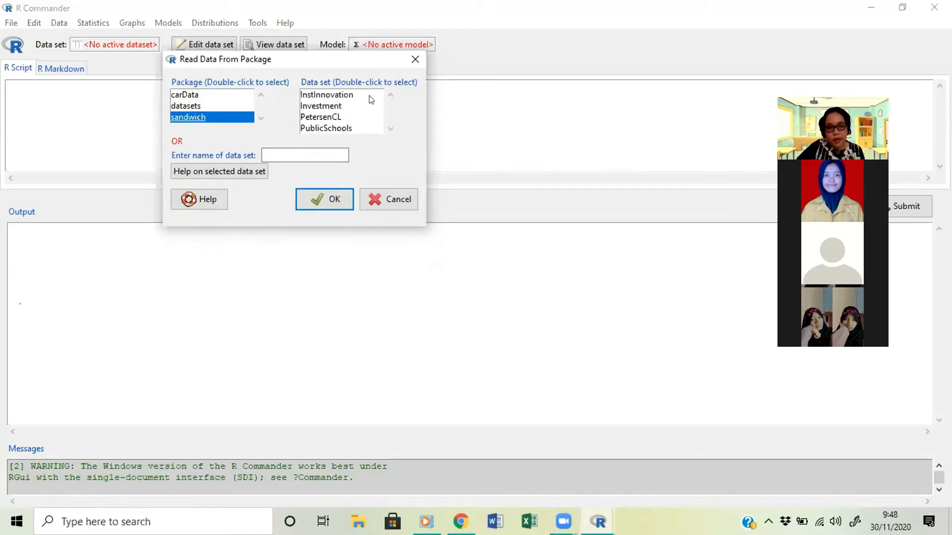
- Load the Leinhardt data set from the carData package, overwriting the existing copy
double_click(193, 95)
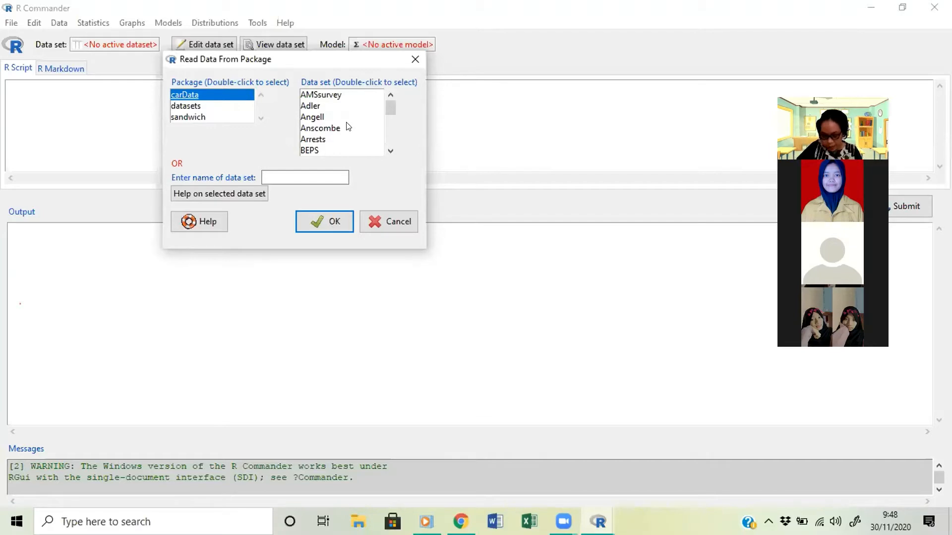
left_click(389, 152)
left_click(390, 151)
left_click(390, 151)
left_click(391, 152)
left_click(390, 152)
left_click(391, 152)
double_click(390, 152)
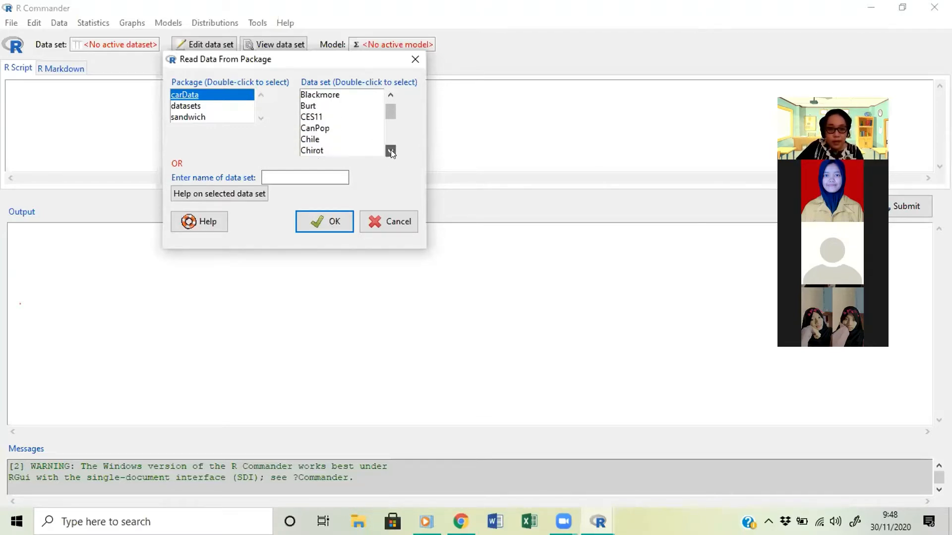
left_click(391, 152)
double_click(391, 151)
double_click(390, 152)
double_click(391, 151)
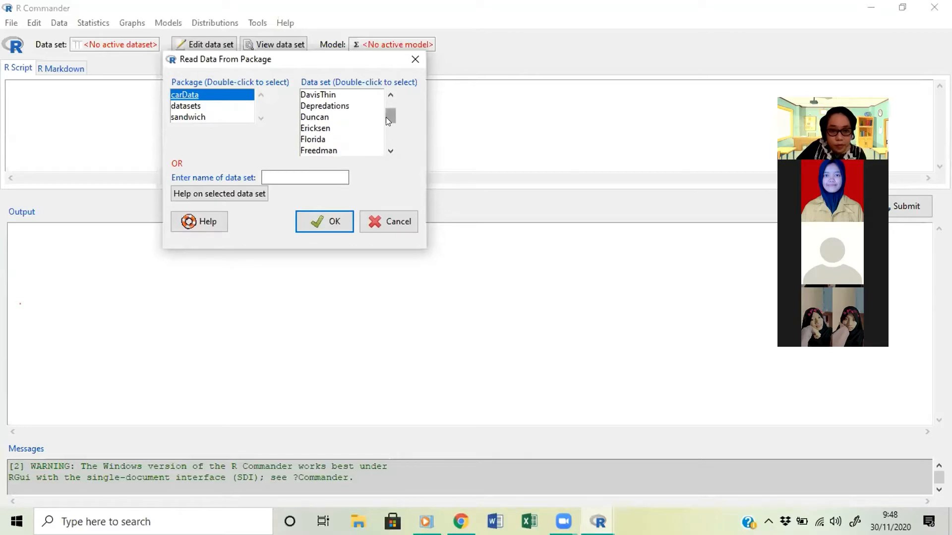
left_click_drag(385, 117, 372, 122)
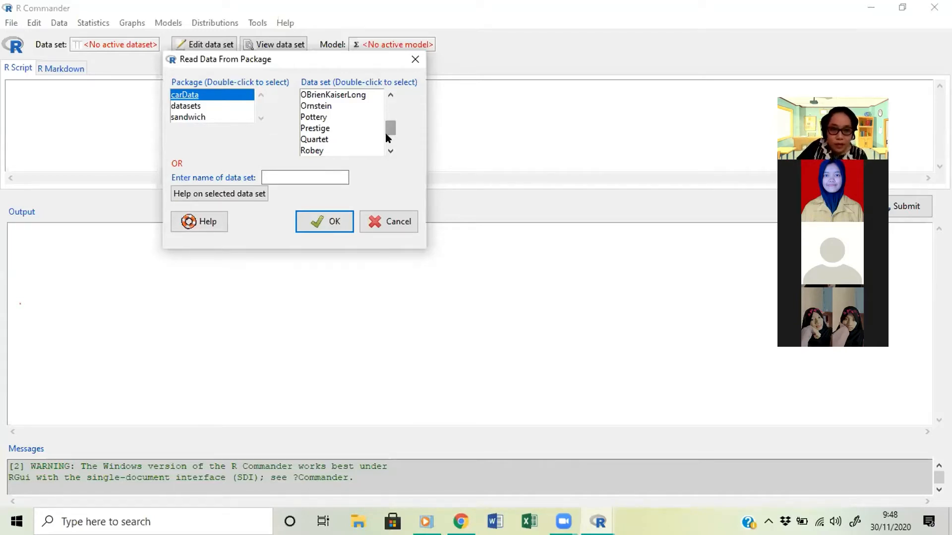
mouse_move(386, 126)
left_mouse_down()
mouse_move(384, 134)
mouse_move(393, 121)
left_mouse_up()
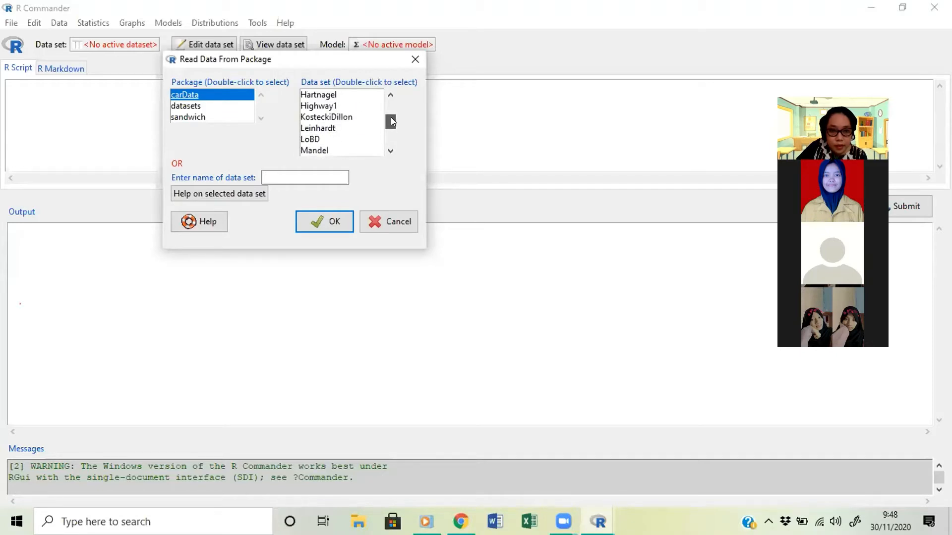
left_click(328, 130)
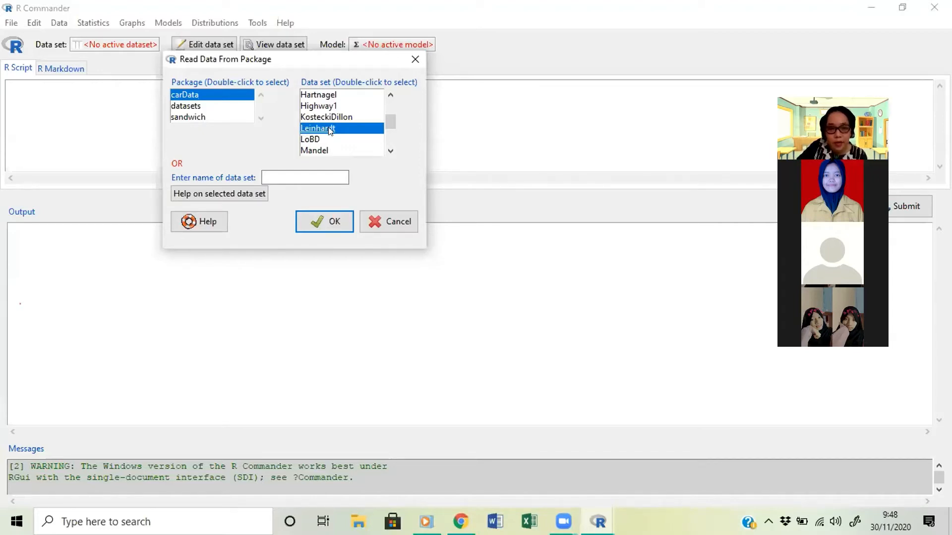
left_click(319, 221)
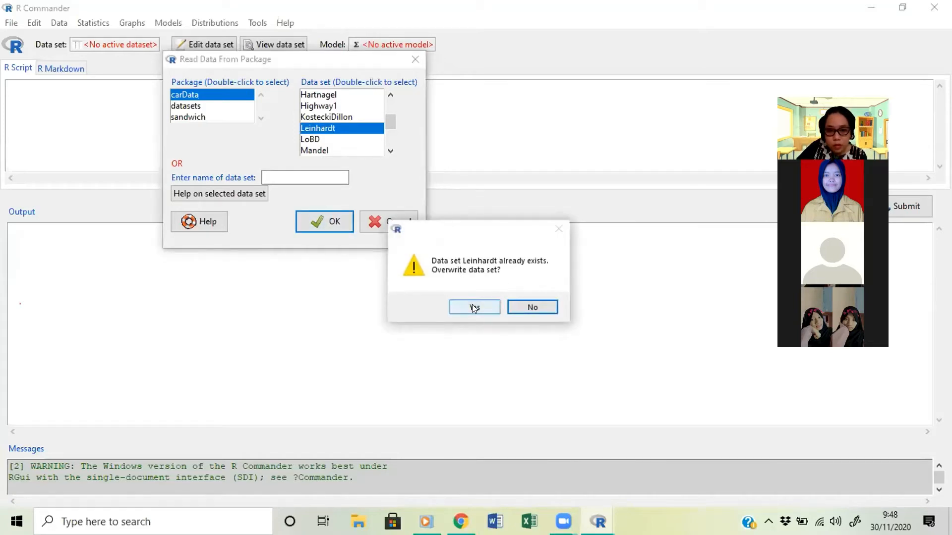
left_click(473, 307)
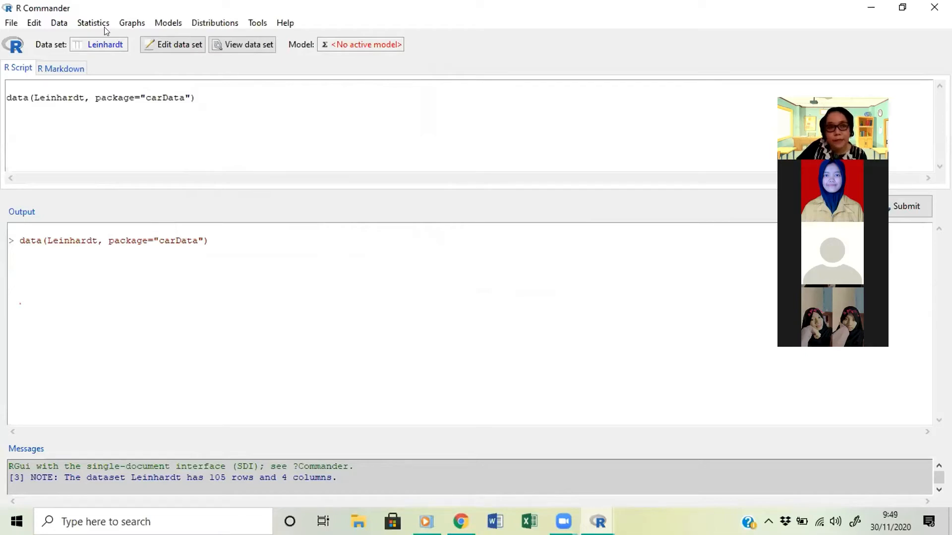
- Try to view the Leinhardt data set and restore the R Commander window to its smaller size
left_click(250, 46)
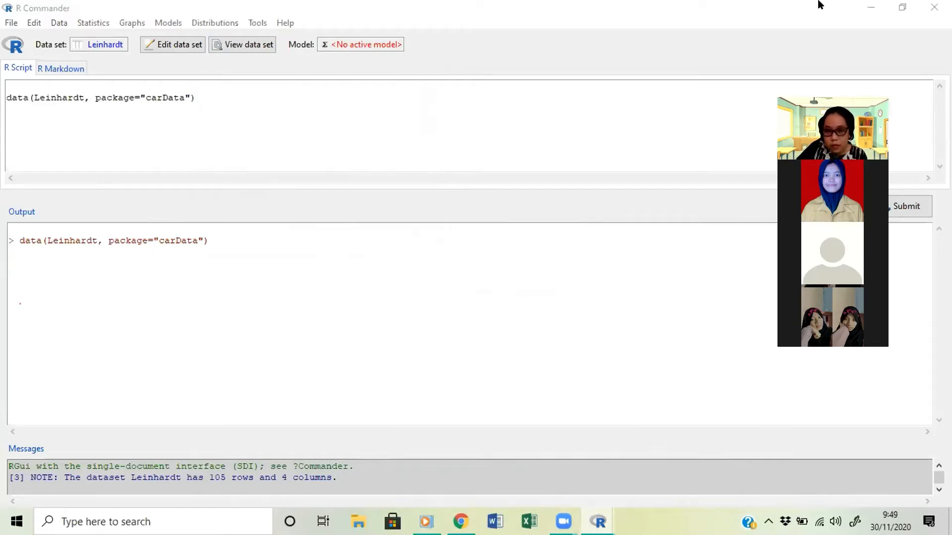
left_click(867, 8)
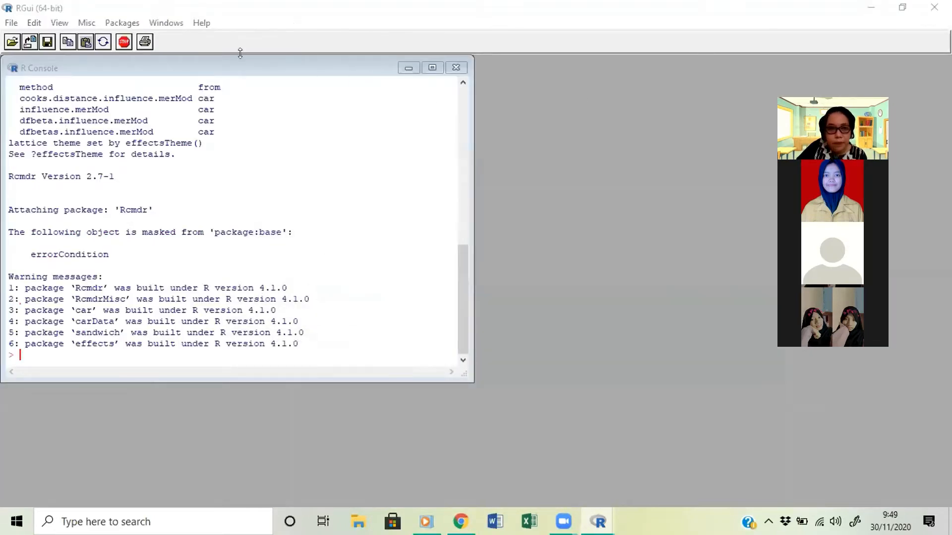
mouse_move(598, 521)
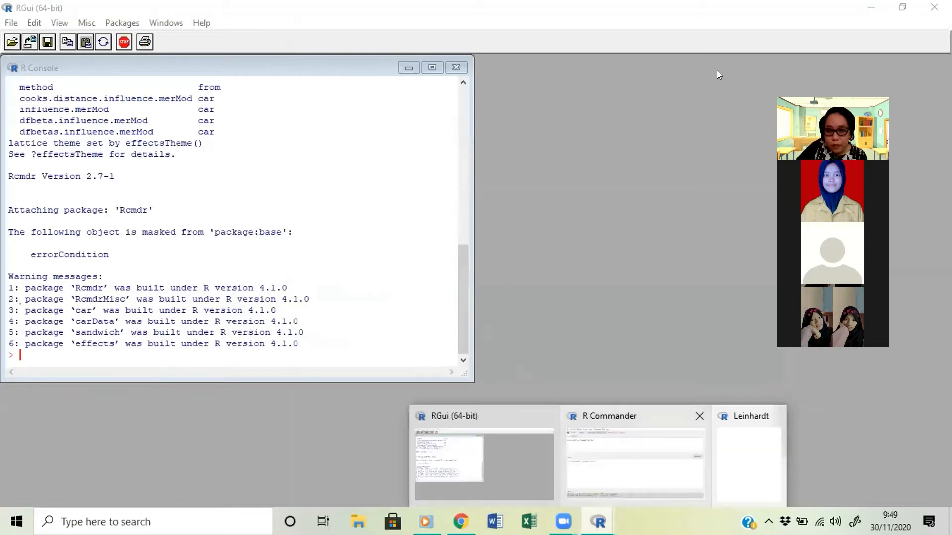
left_click(622, 484)
left_click(900, 6)
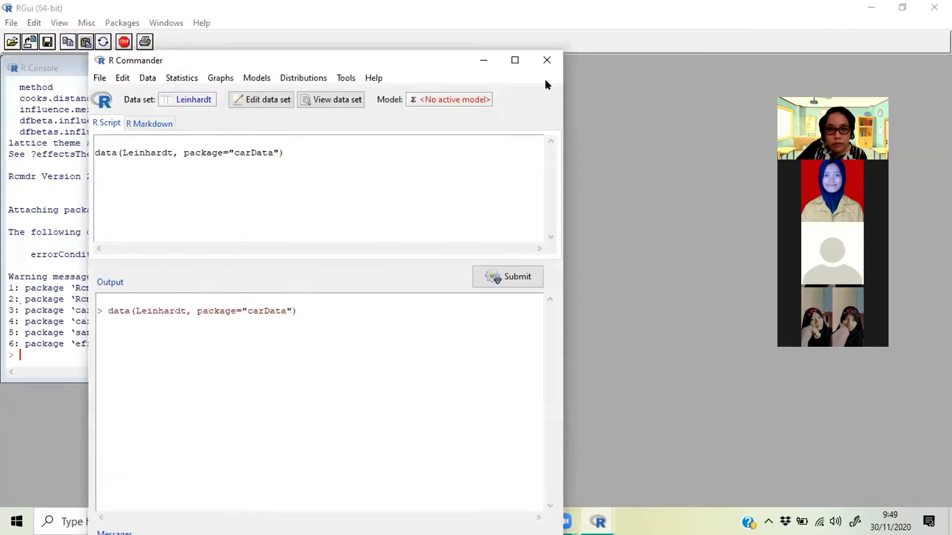
- View the Leinhardt data set, look through all its rows and columns, and close the viewer
left_click(313, 105)
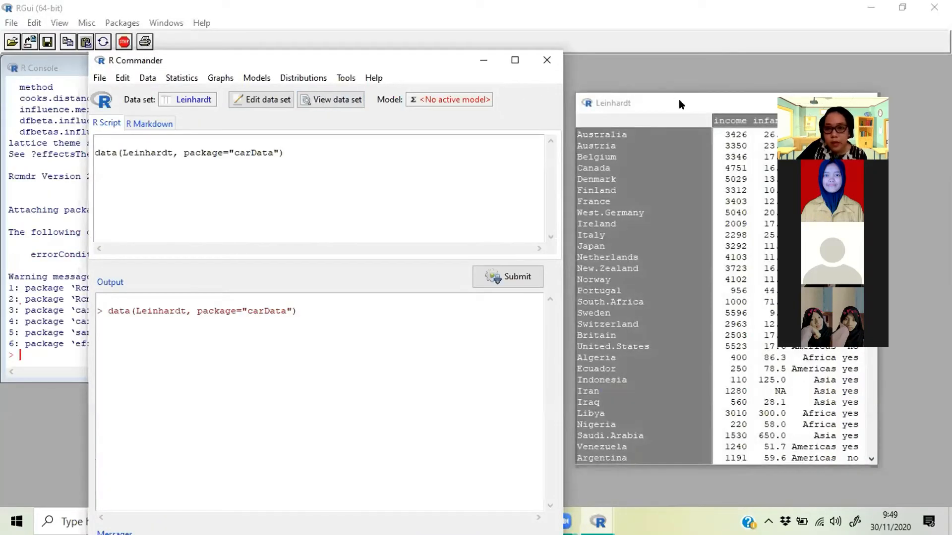
left_click(675, 104)
left_click_drag(754, 108, 517, 102)
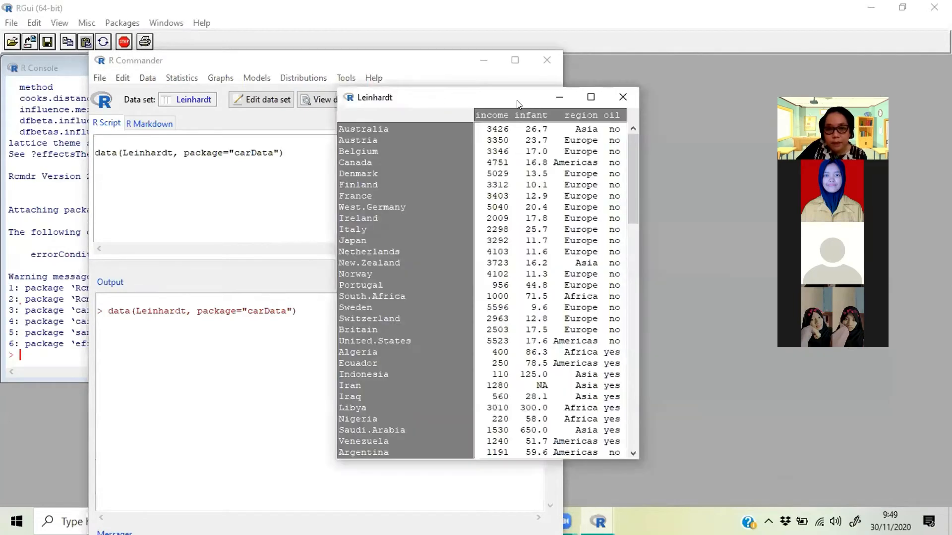
left_click_drag(636, 152, 633, 353)
left_click_drag(632, 388, 631, 127)
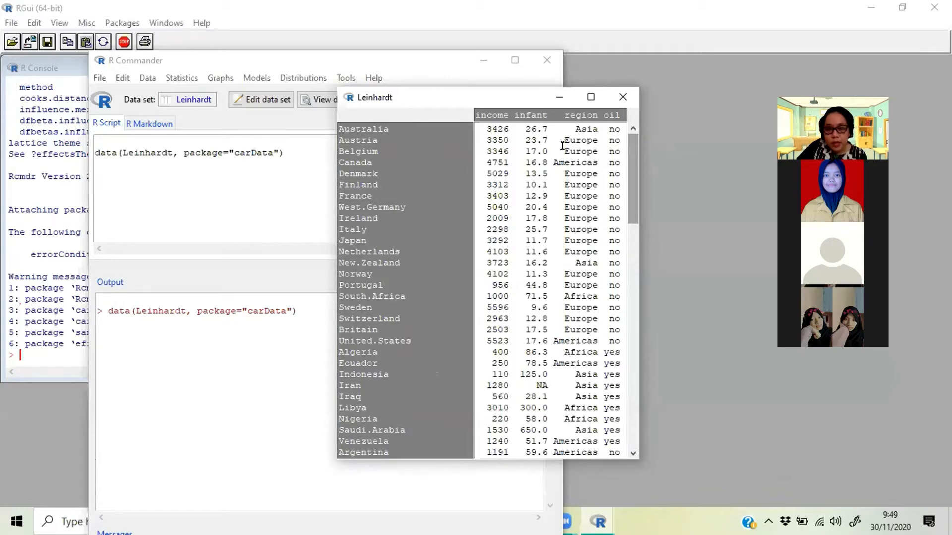
left_click(624, 90)
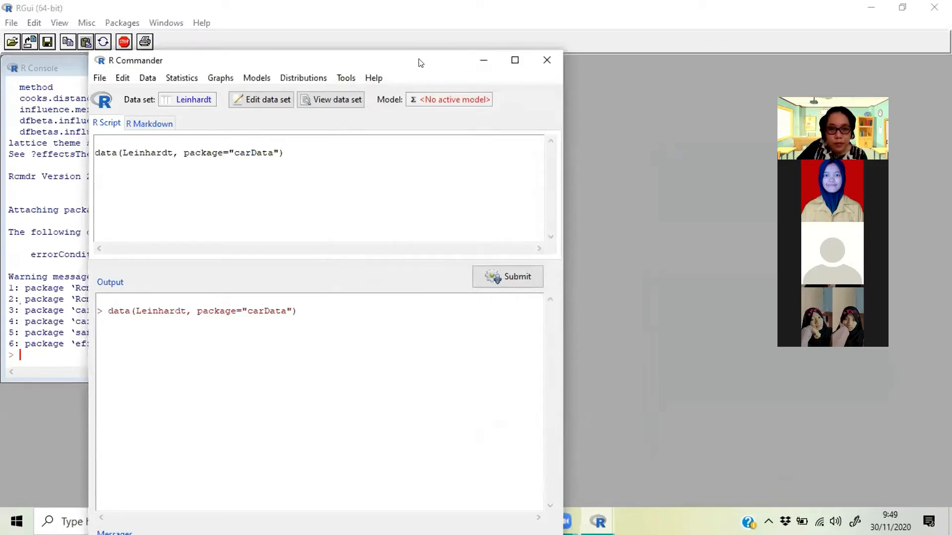
left_click_drag(420, 63, 516, 28)
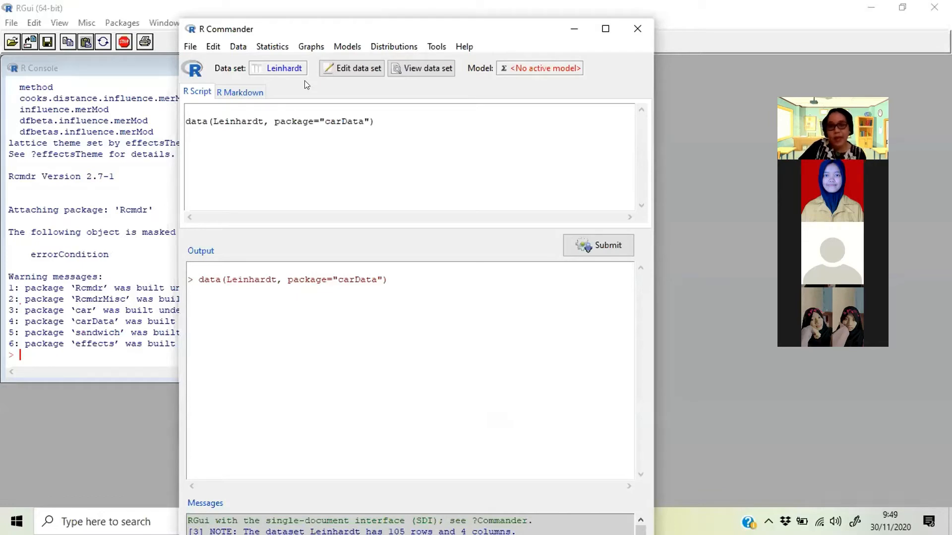
left_click(262, 43)
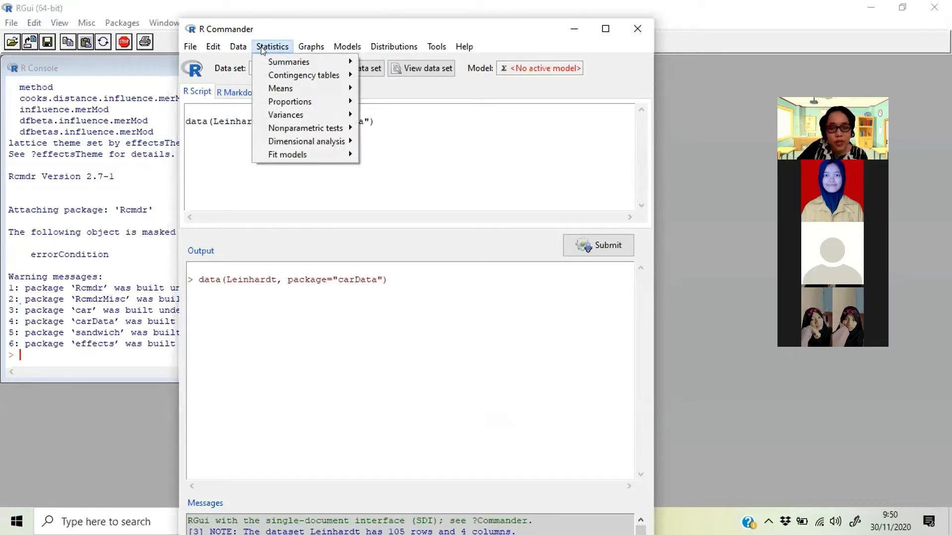
mouse_move(314, 61)
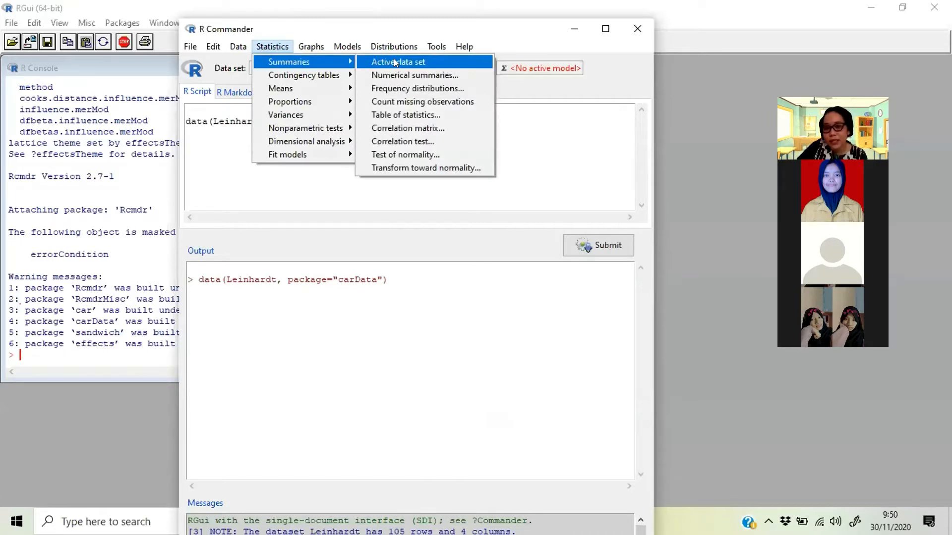
left_click(608, 89)
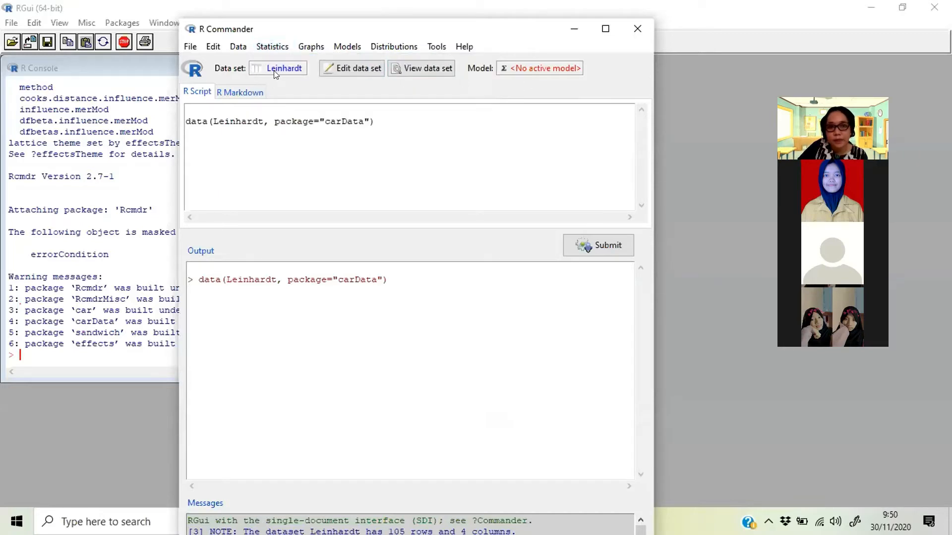
- Produce a summary of the active Leinhardt data set
left_click(281, 47)
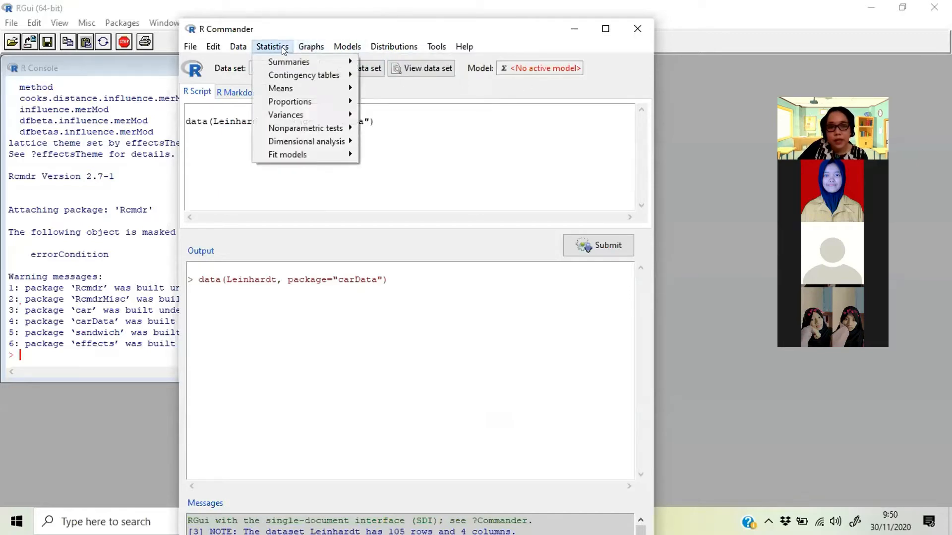
mouse_move(306, 62)
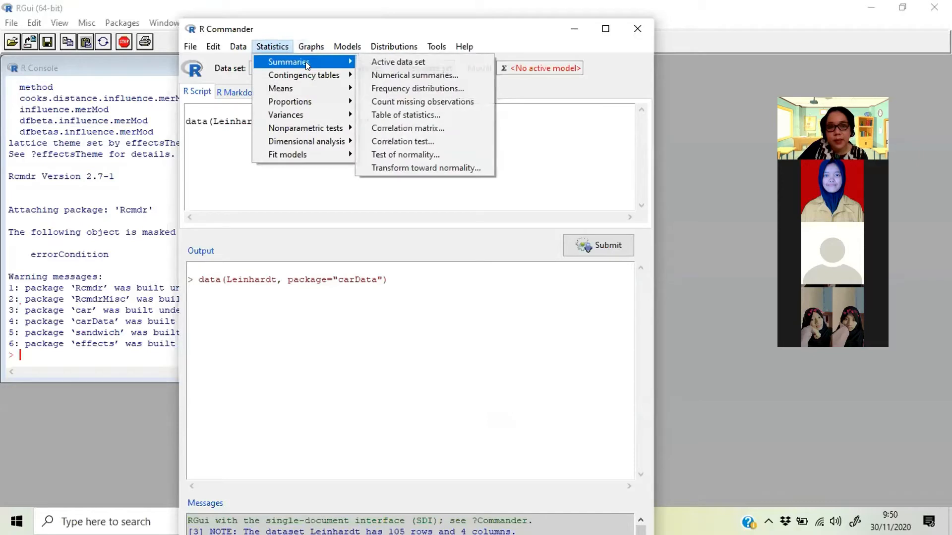
left_click(417, 62)
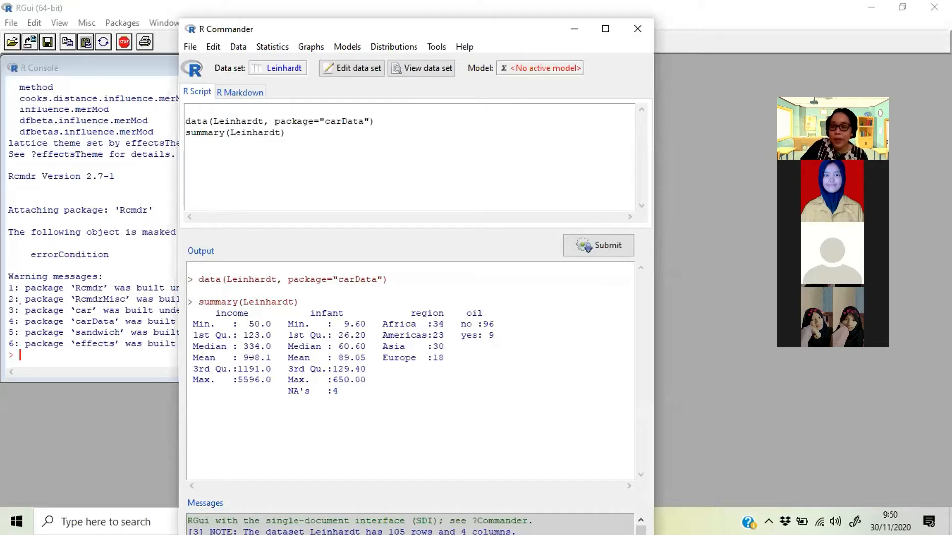
- View the Leinhardt data set beside the summary output to compare its columns, and close the viewer
left_click(423, 68)
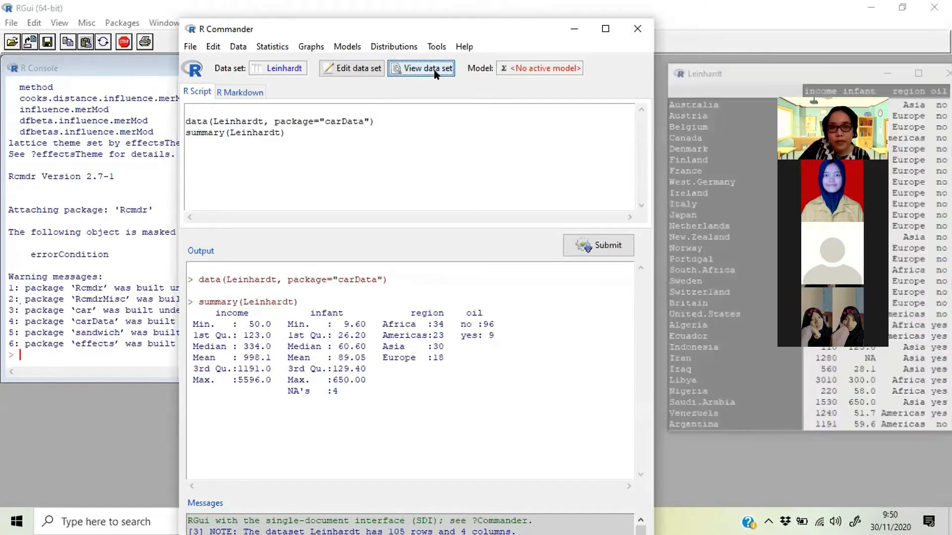
left_click(720, 73)
left_click_drag(720, 73, 570, 61)
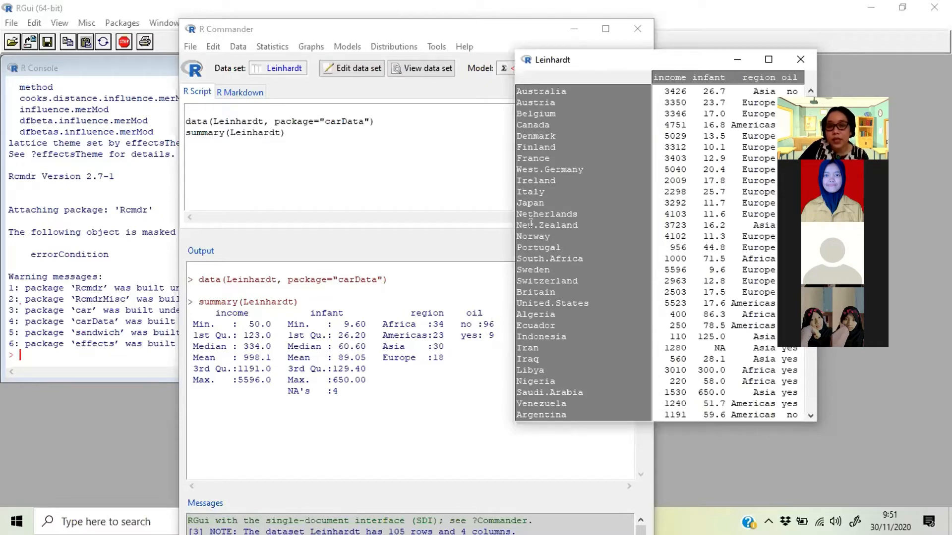
left_click(799, 60)
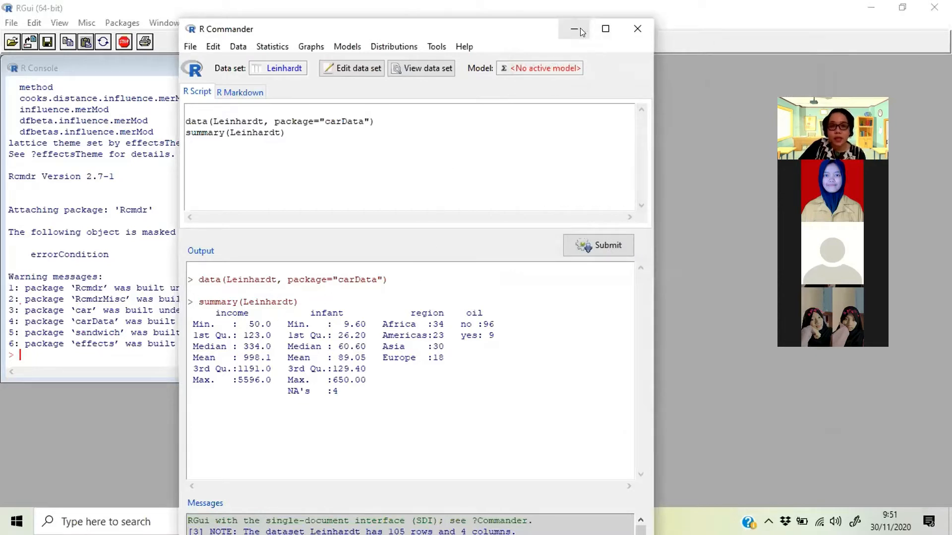
- Read the help page for the active Leinhardt data set, then close the page and put the browser away
left_click(245, 48)
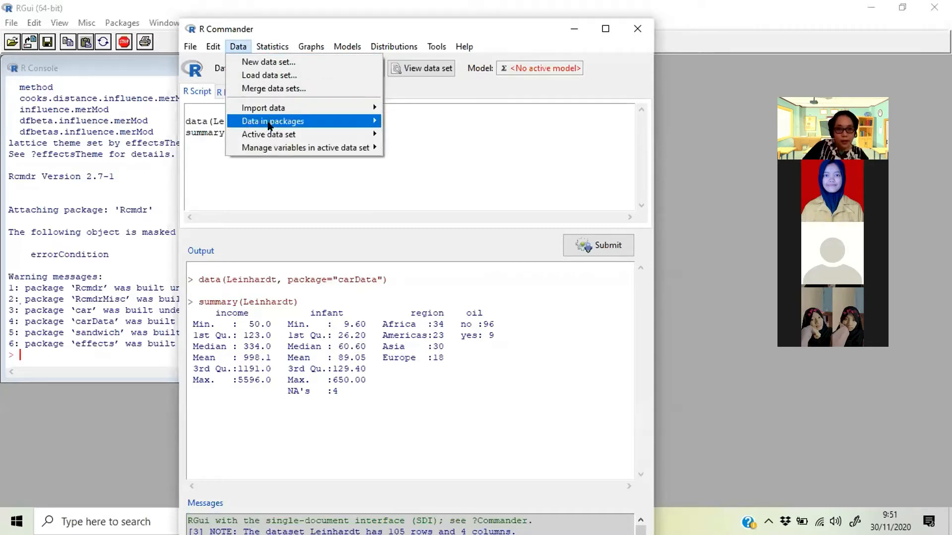
mouse_move(269, 125)
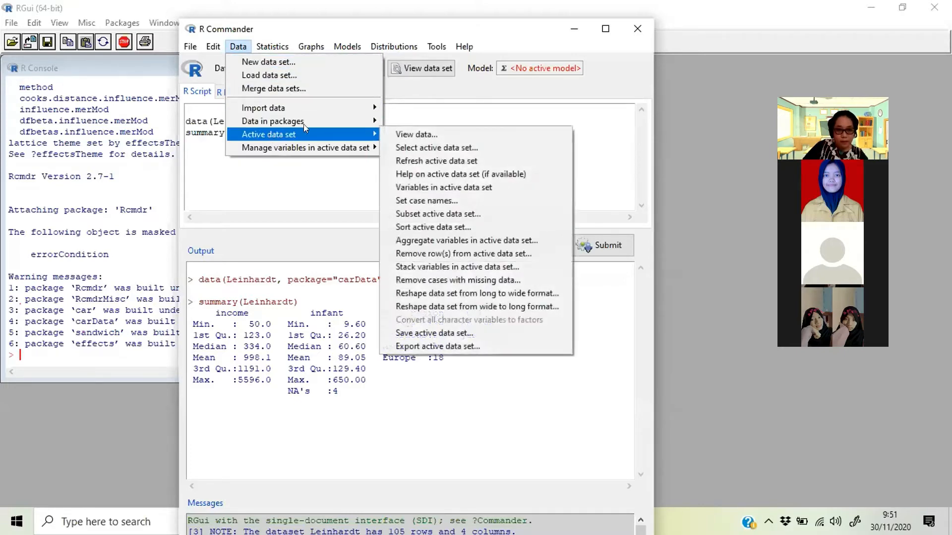
mouse_move(345, 136)
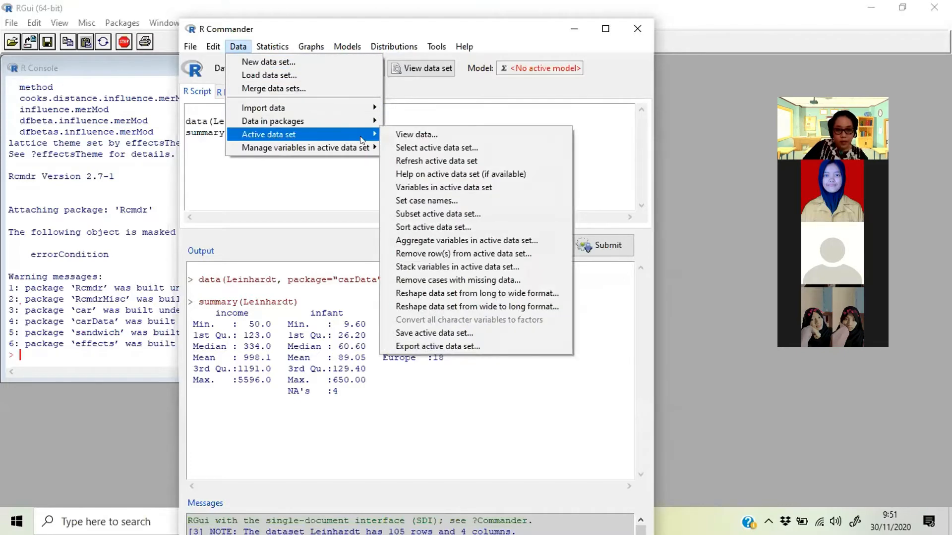
left_click(471, 177)
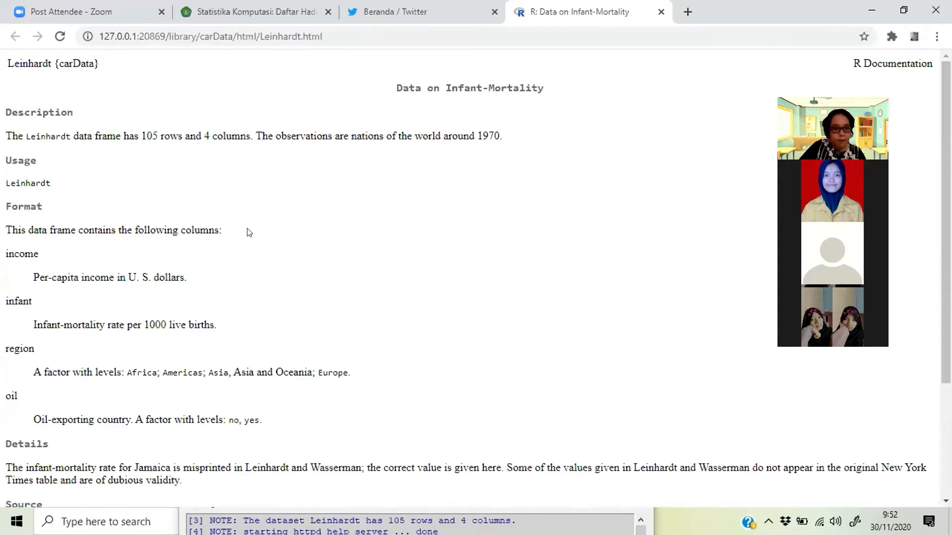
scroll(247, 231, "down", 3)
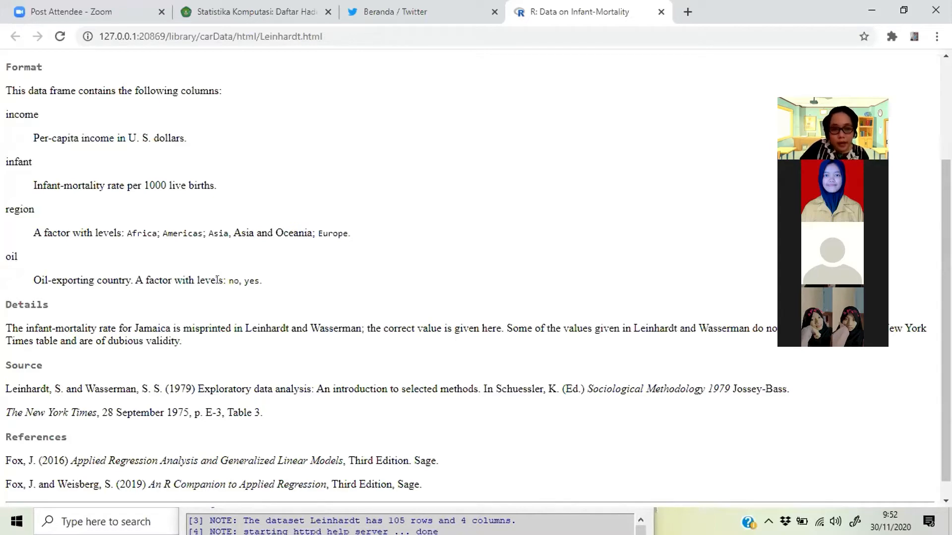
scroll(267, 292, "up", 2)
scroll(268, 294, "up", 1)
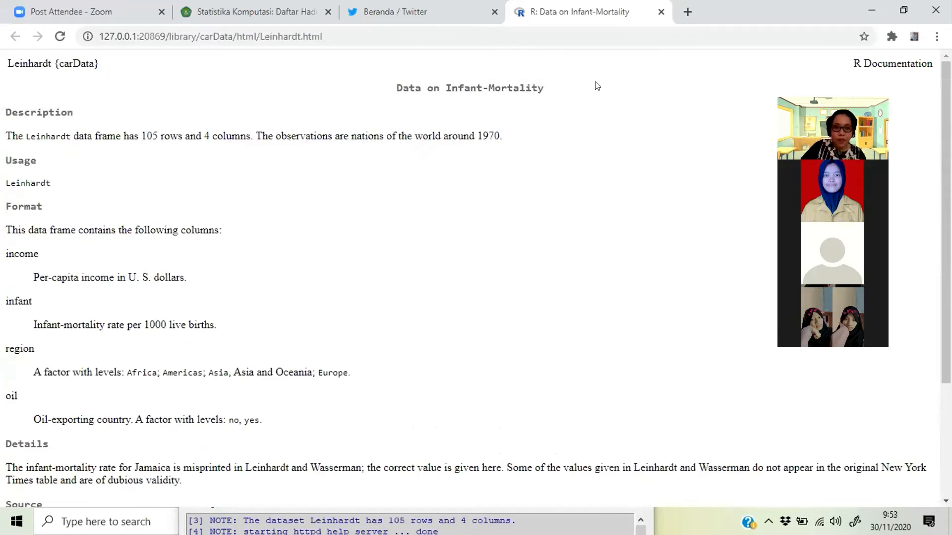
left_click(660, 11)
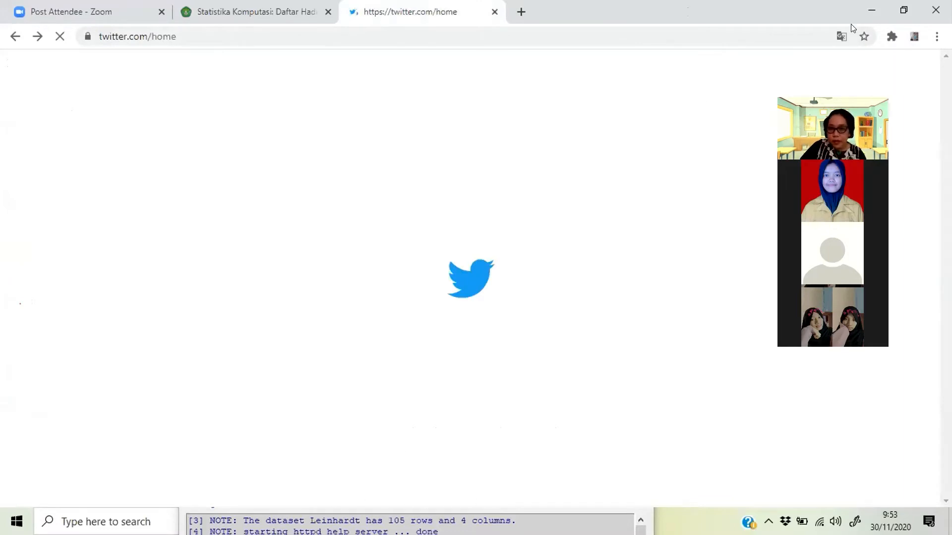
left_click(871, 10)
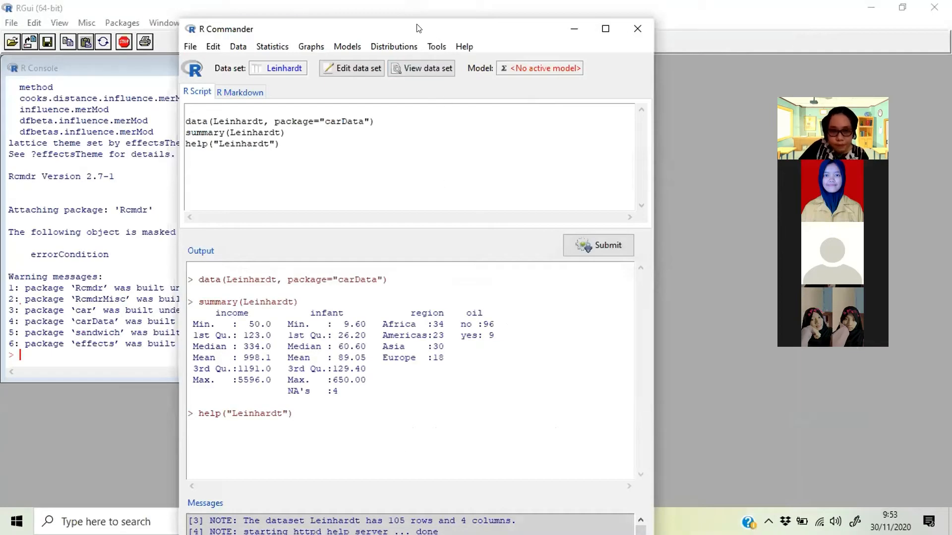
left_click_drag(349, 28, 343, 13)
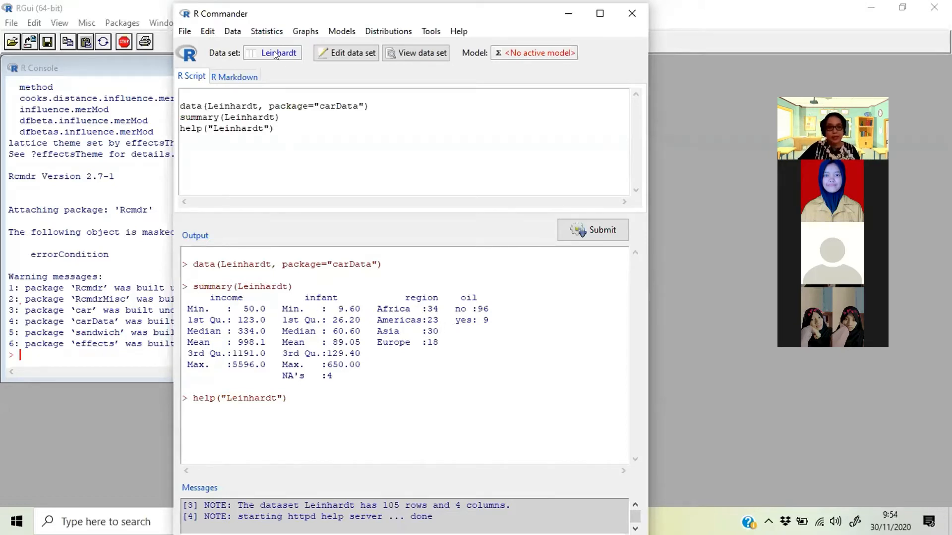
left_click(271, 36)
mouse_move(279, 48)
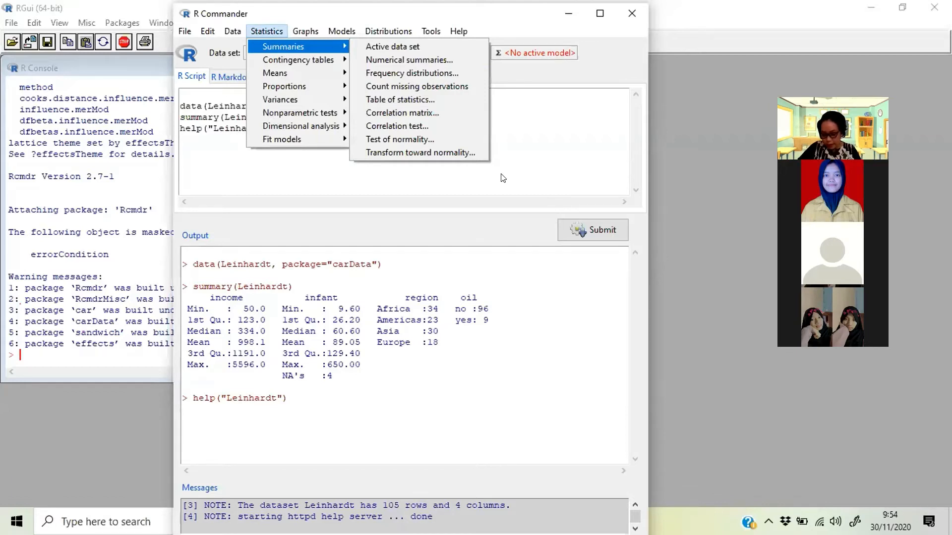
left_click(542, 81)
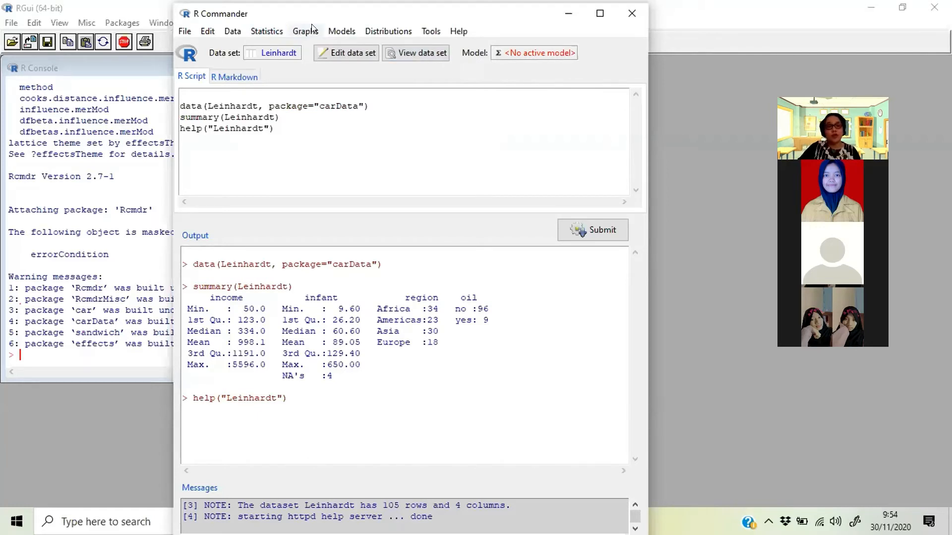
- Set up numerical summaries with income as the variable and check which statistics are selected
left_click(275, 32)
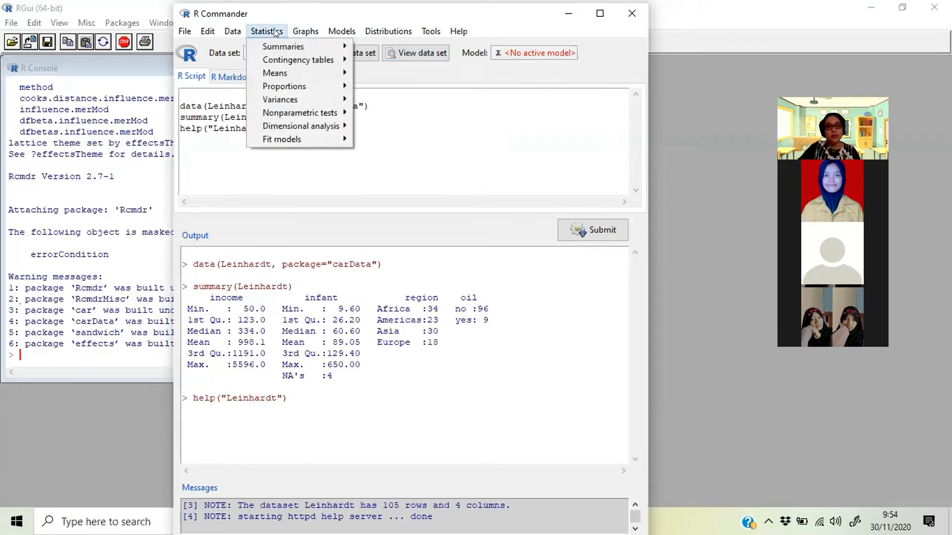
mouse_move(285, 50)
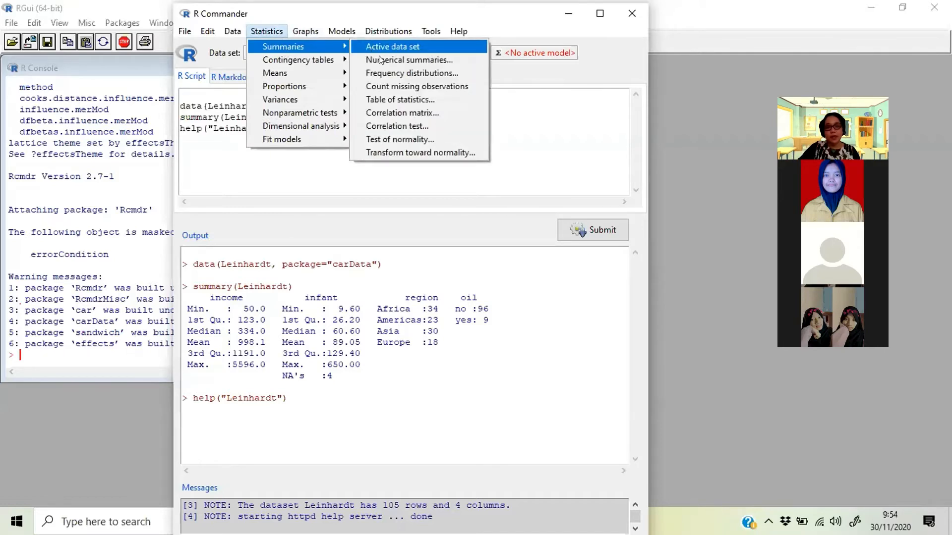
left_click(401, 60)
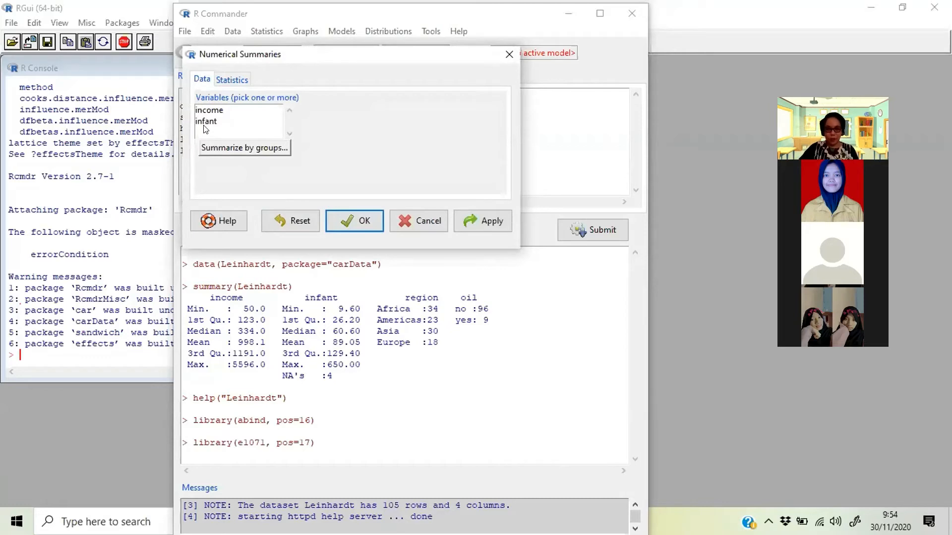
left_click(210, 111)
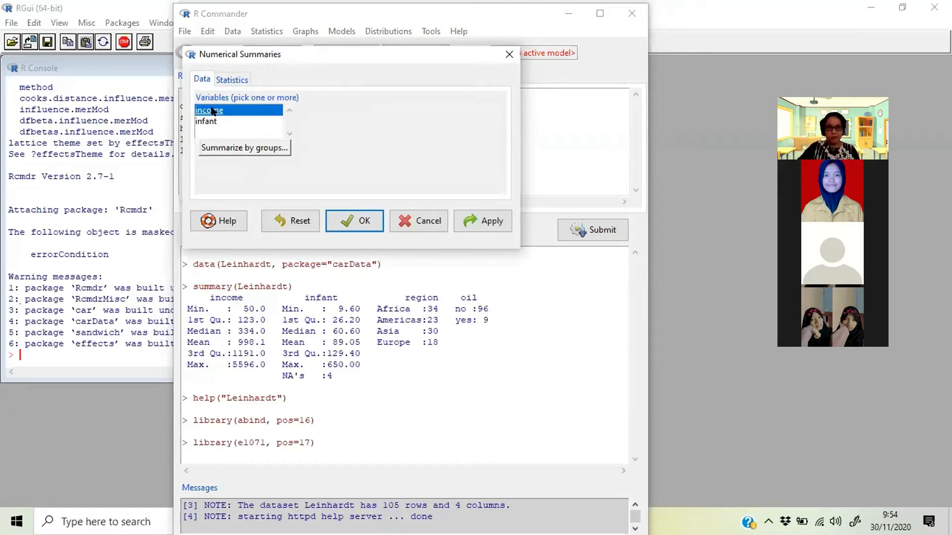
left_click(233, 79)
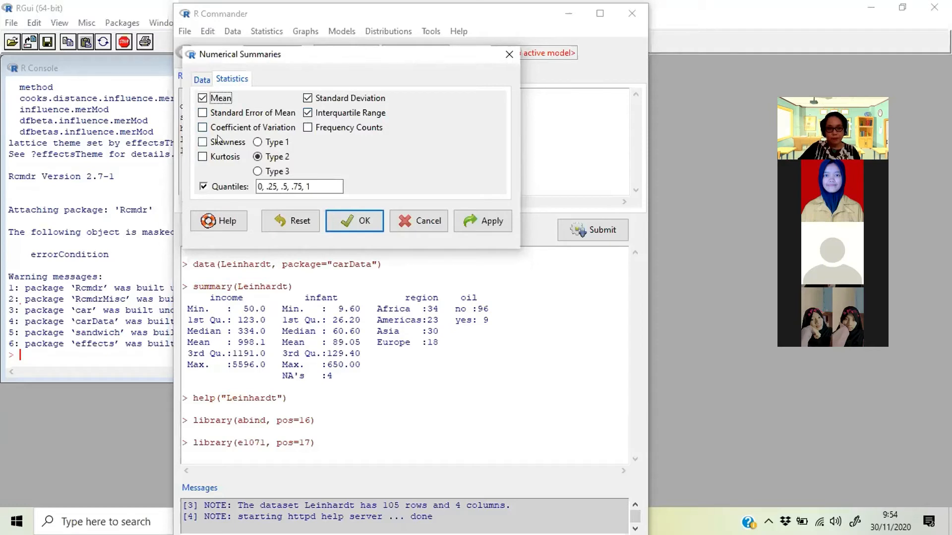
left_click(204, 79)
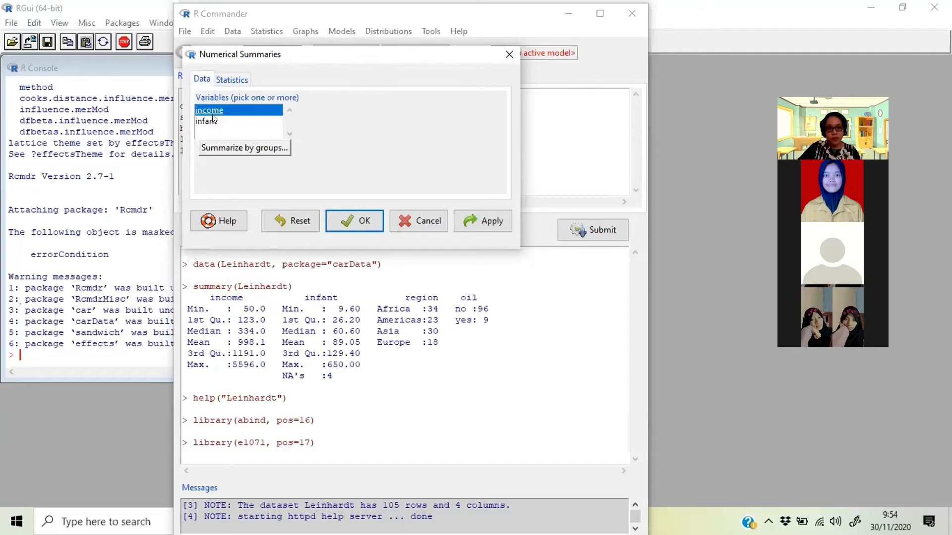
left_click(243, 148)
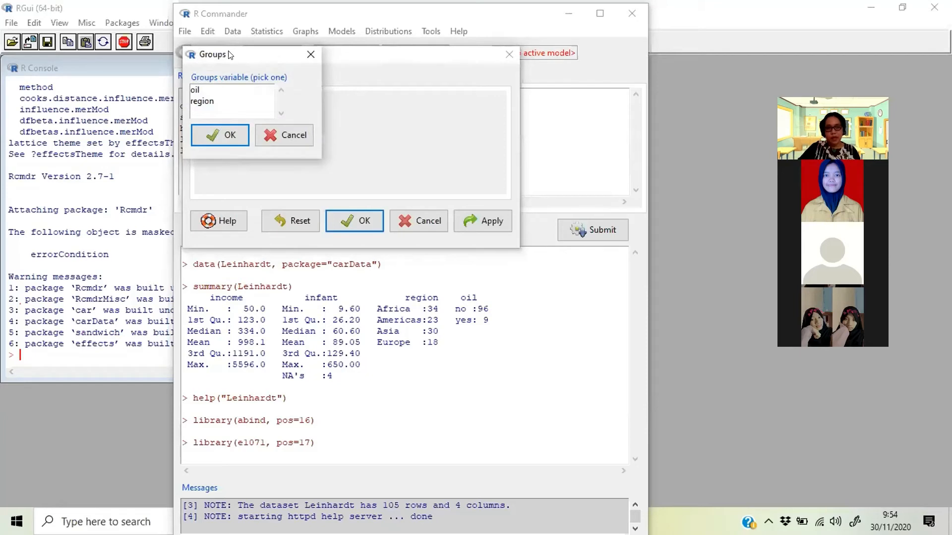
left_click_drag(229, 55, 406, 69)
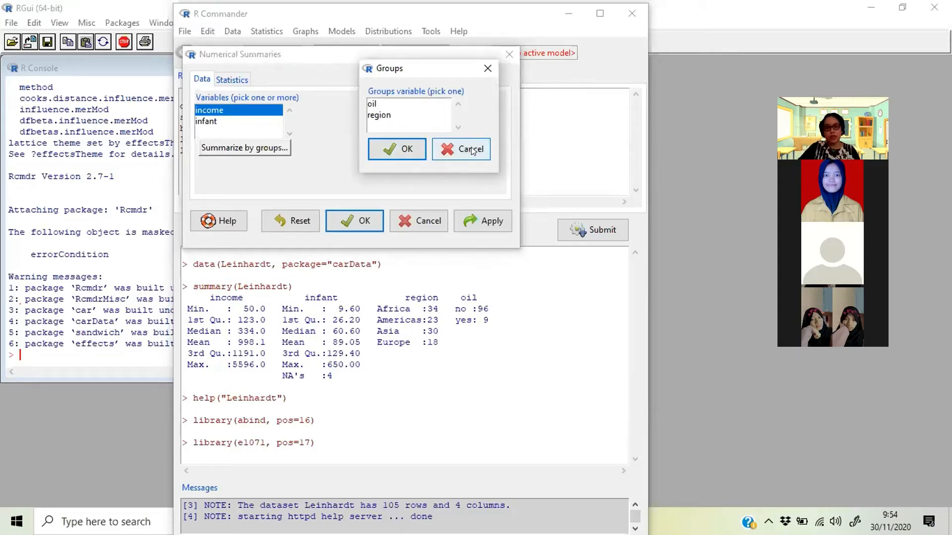
left_click(377, 148)
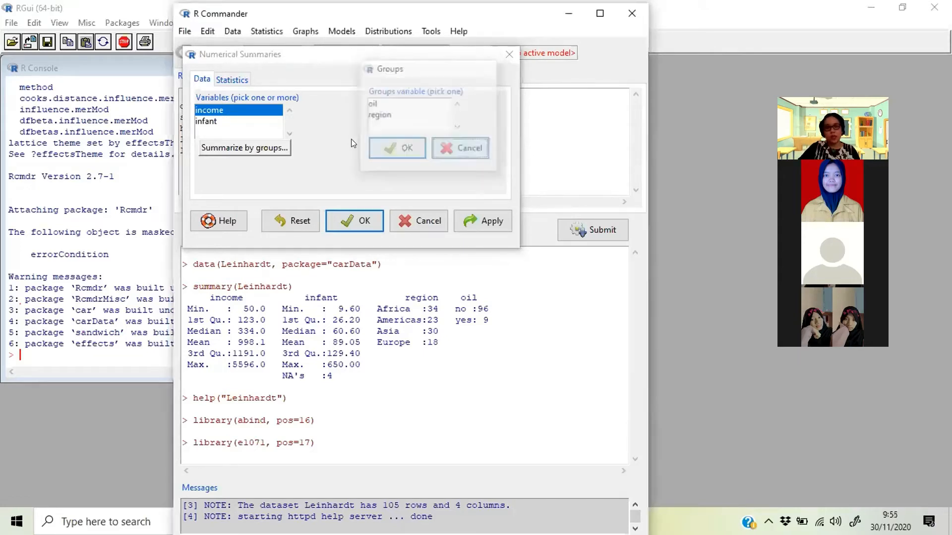
- Add infant to the selected variables and compute the mean, standard deviation, IQR and quantiles without grouping
left_click(217, 121, "ctrl")
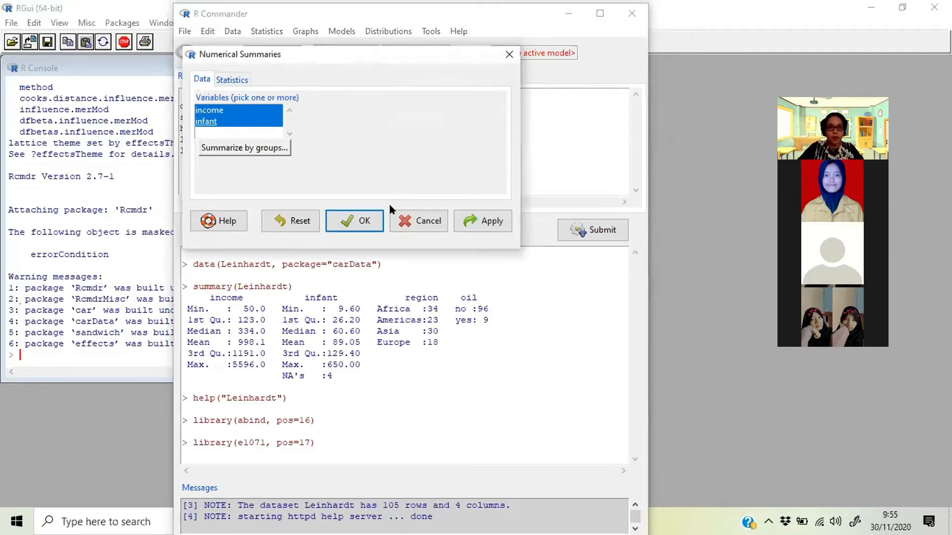
left_click(354, 218)
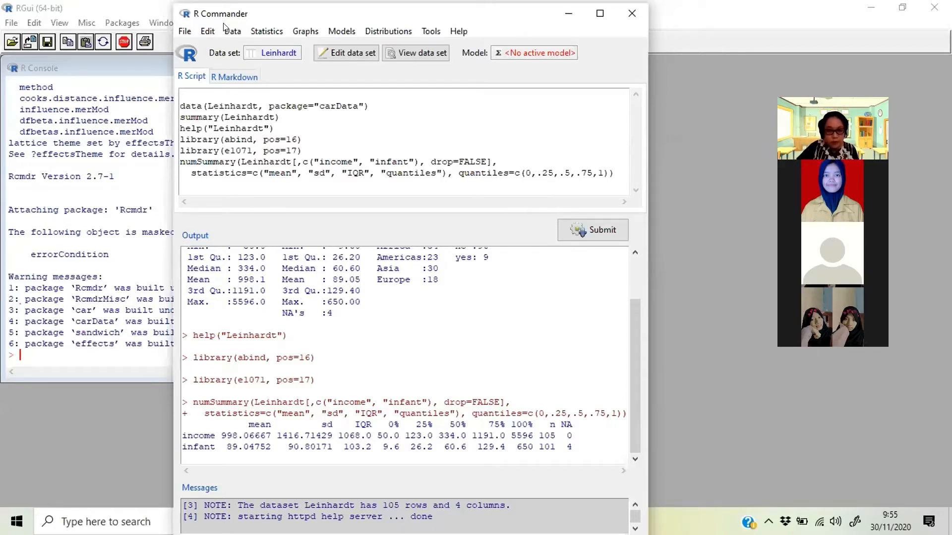
left_click(267, 30)
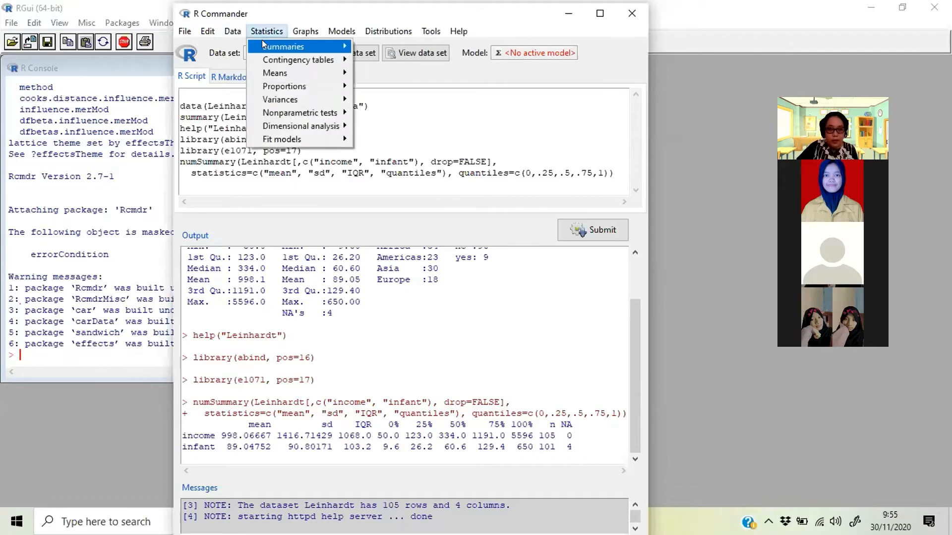
mouse_move(337, 52)
left_click(387, 72)
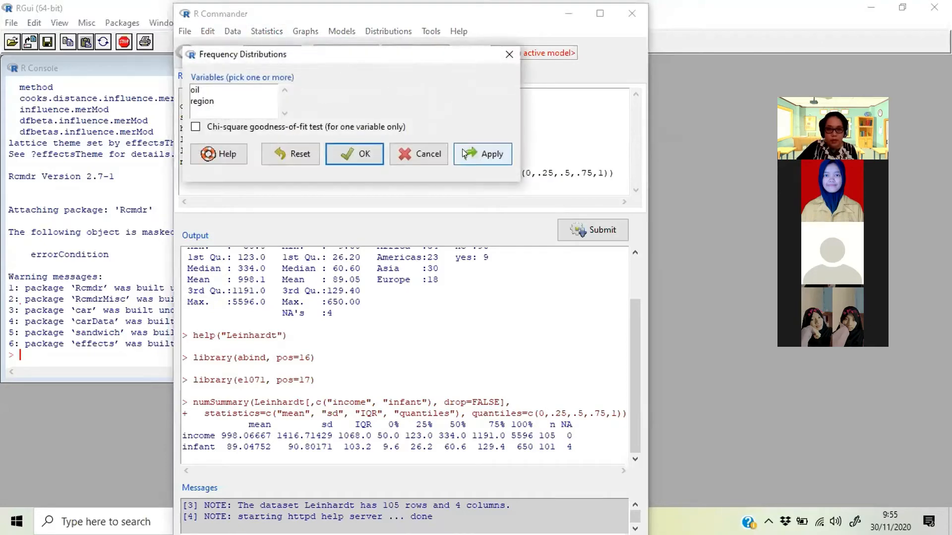
left_click(437, 152)
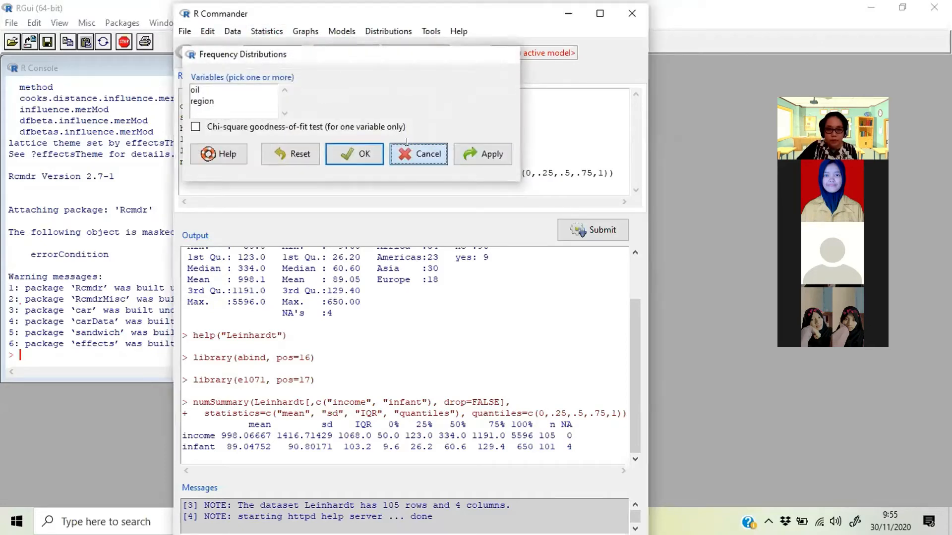
- Compute numerical summaries for income alone, grouped by region, and compare them with the earlier summary output
left_click(267, 33)
mouse_move(307, 46)
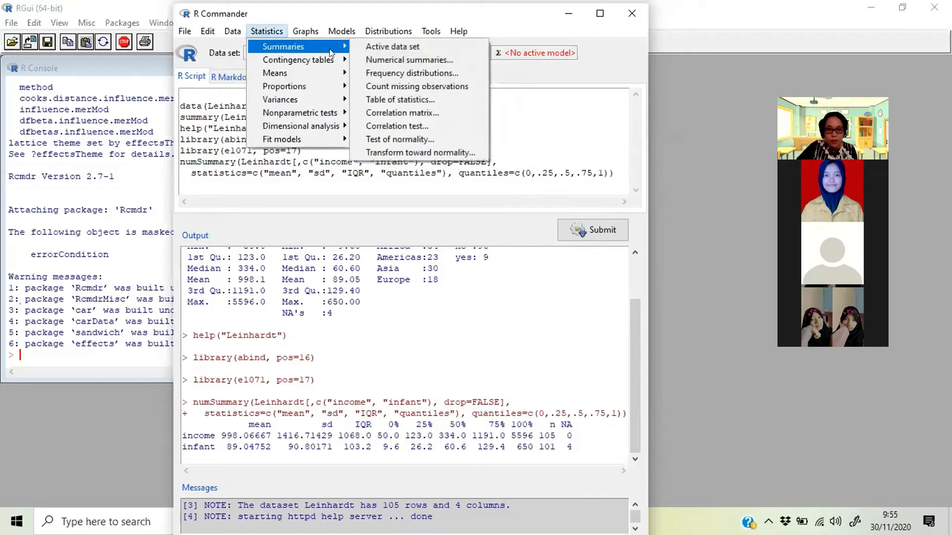
left_click(380, 59)
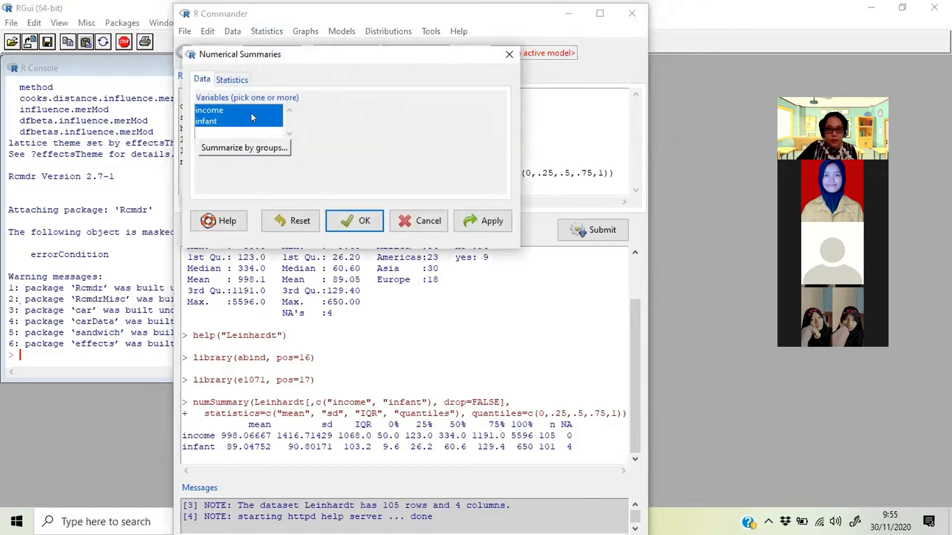
left_click(208, 110)
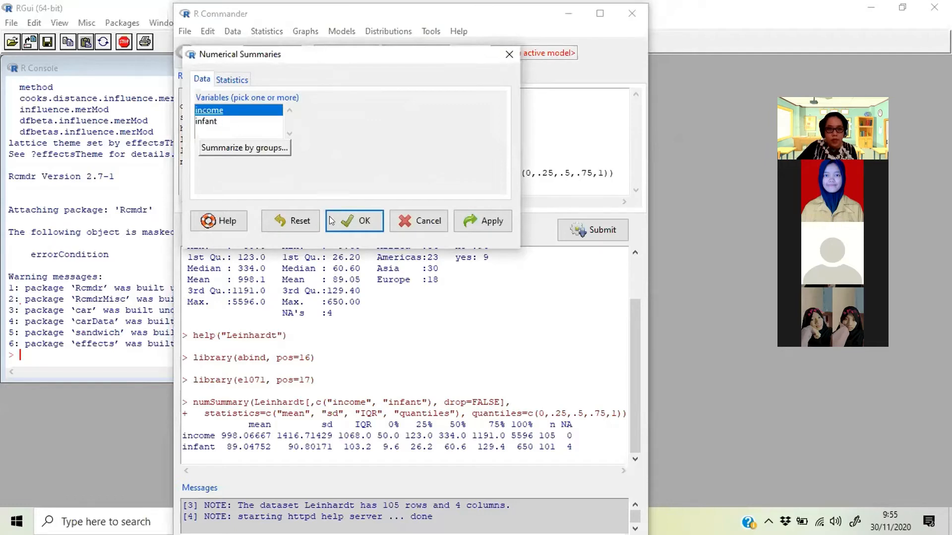
left_click(247, 148)
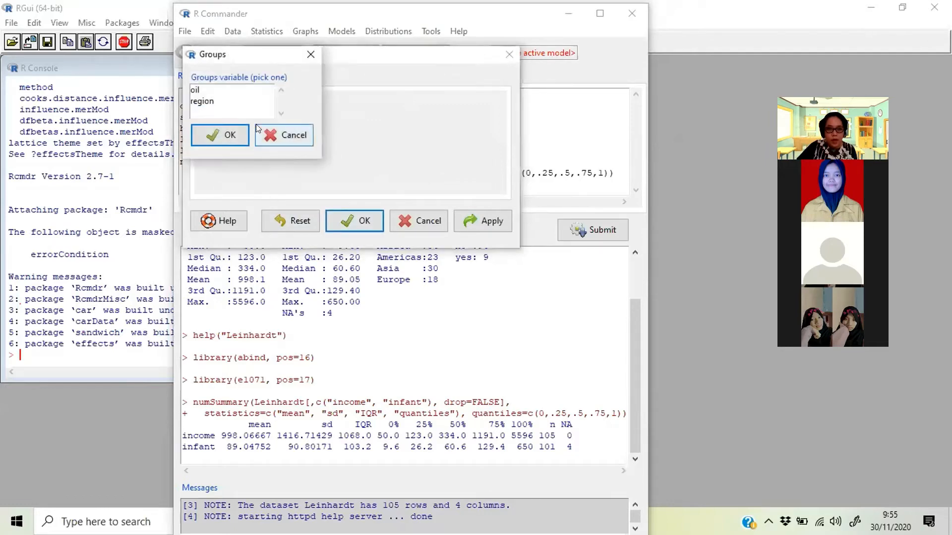
left_click(204, 104)
left_click(219, 135)
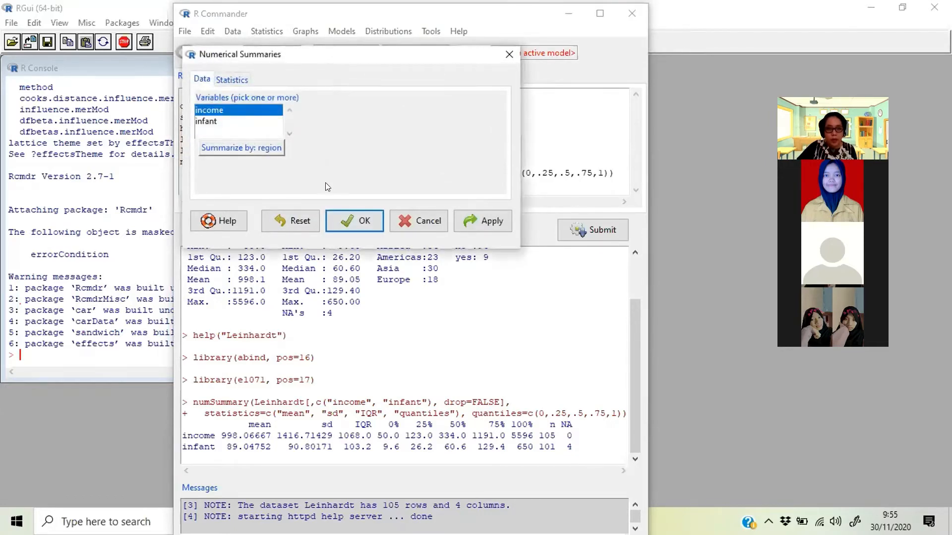
left_click(347, 219)
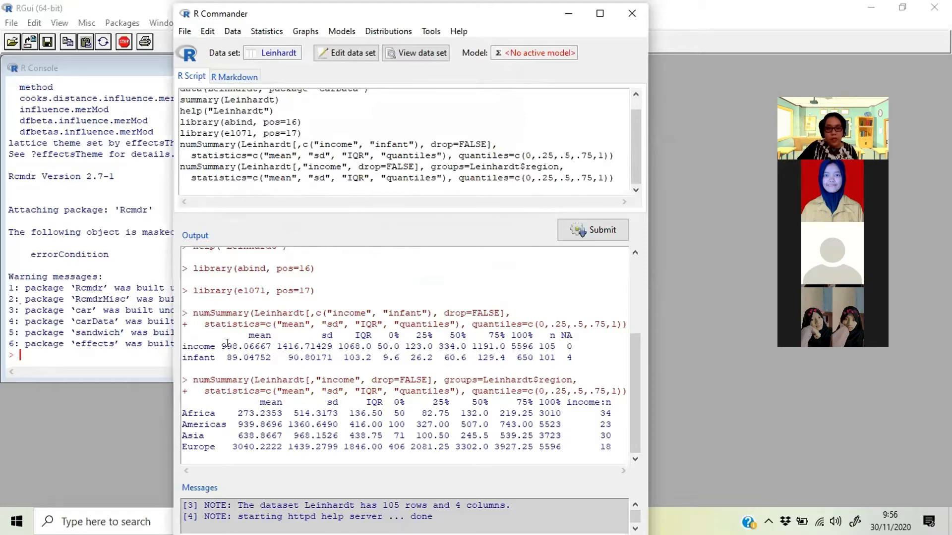
scroll(227, 342, "up", 3)
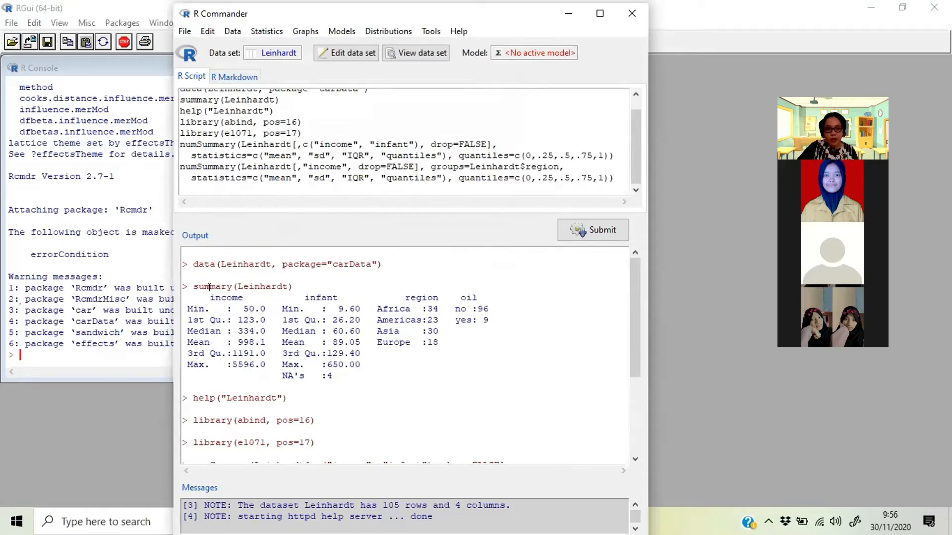
scroll(296, 332, "down", 2)
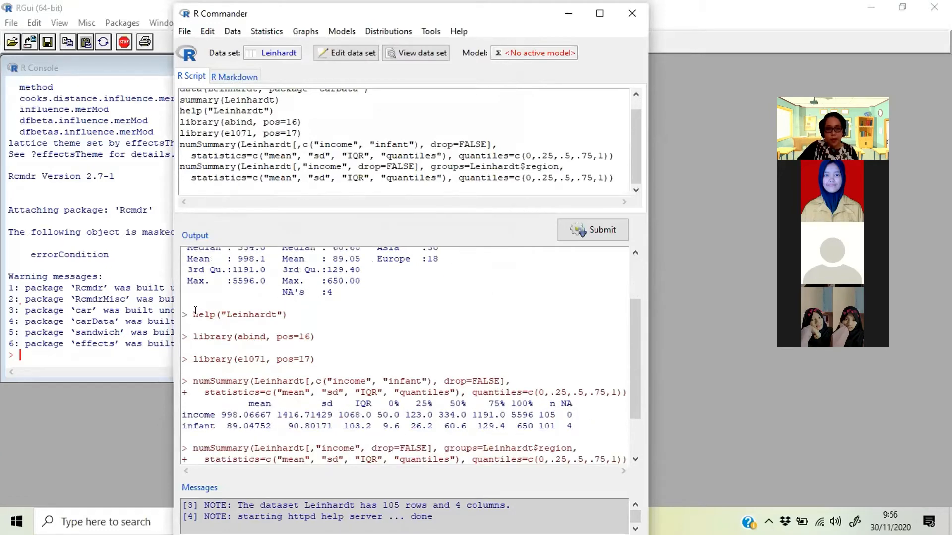
scroll(322, 334, "down", 3)
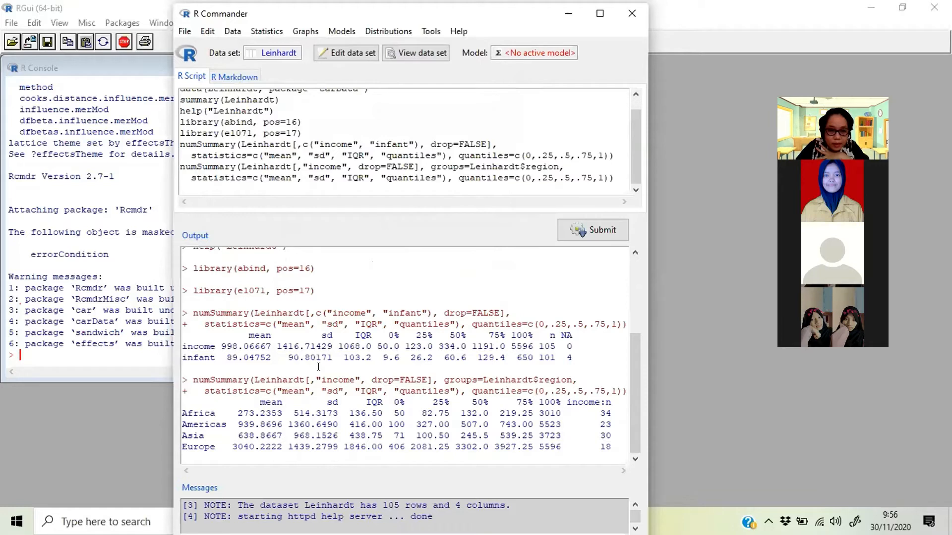
- Produce frequency distributions for both oil and region, without the chi-square goodness-of-fit test
left_click(259, 31)
mouse_move(340, 47)
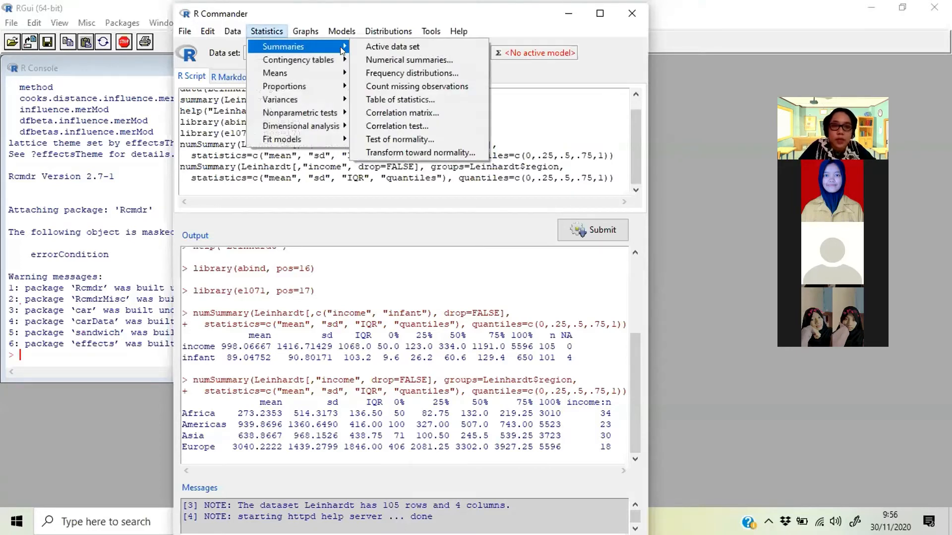
left_click(403, 72)
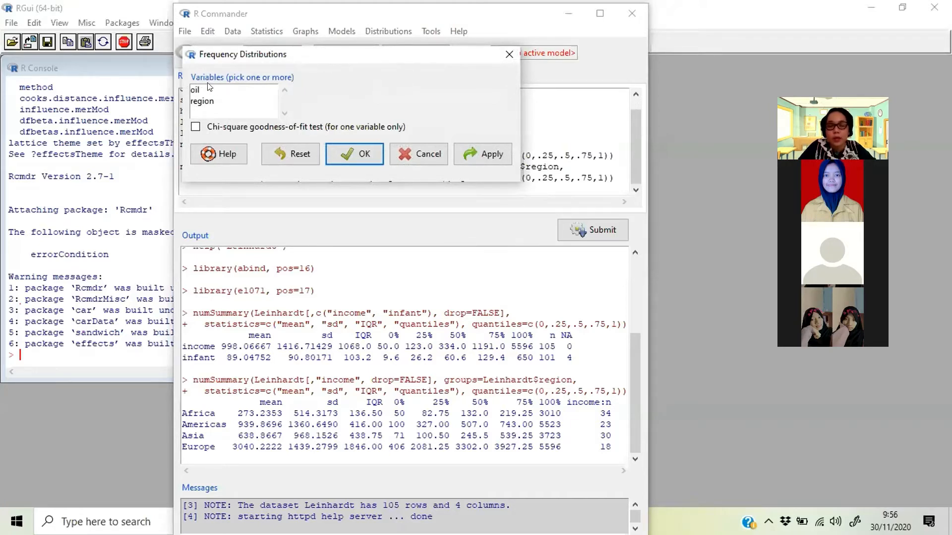
left_click(196, 90)
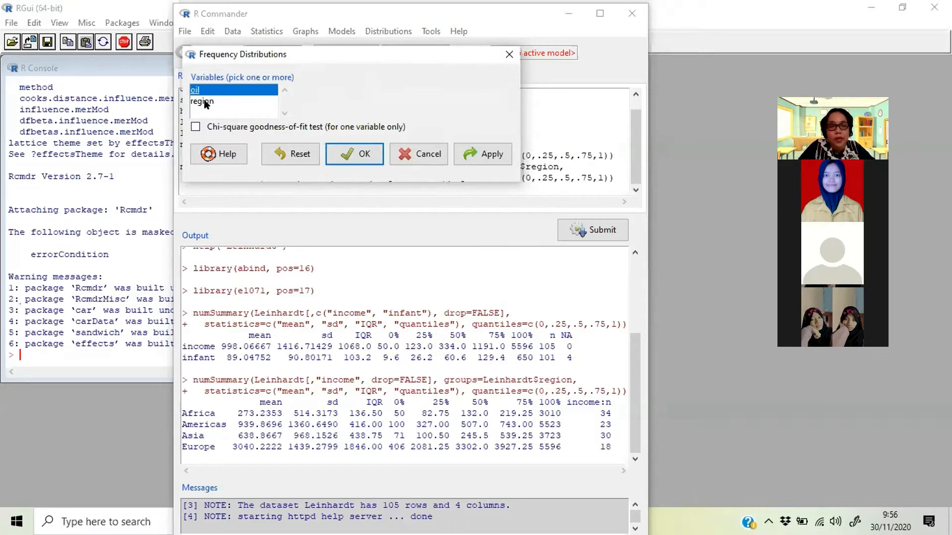
left_click(206, 102)
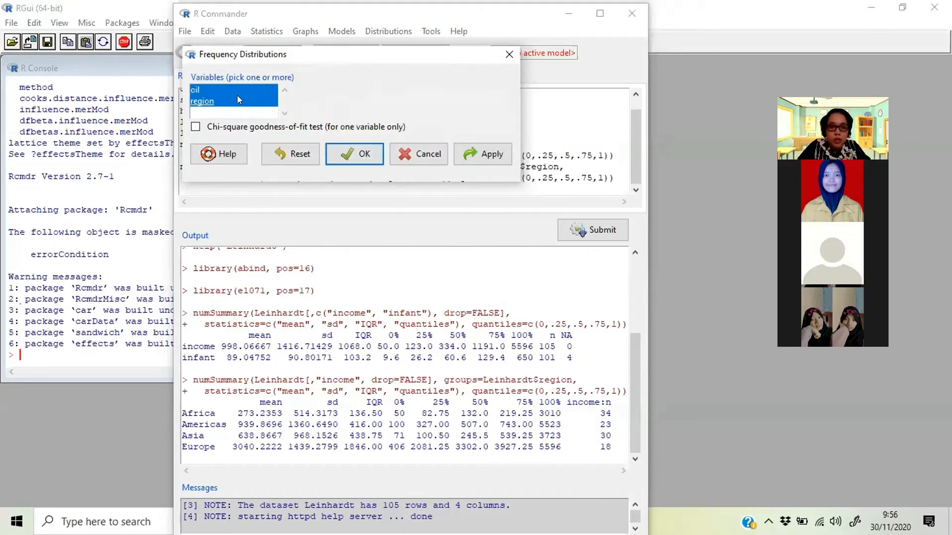
left_click(358, 152)
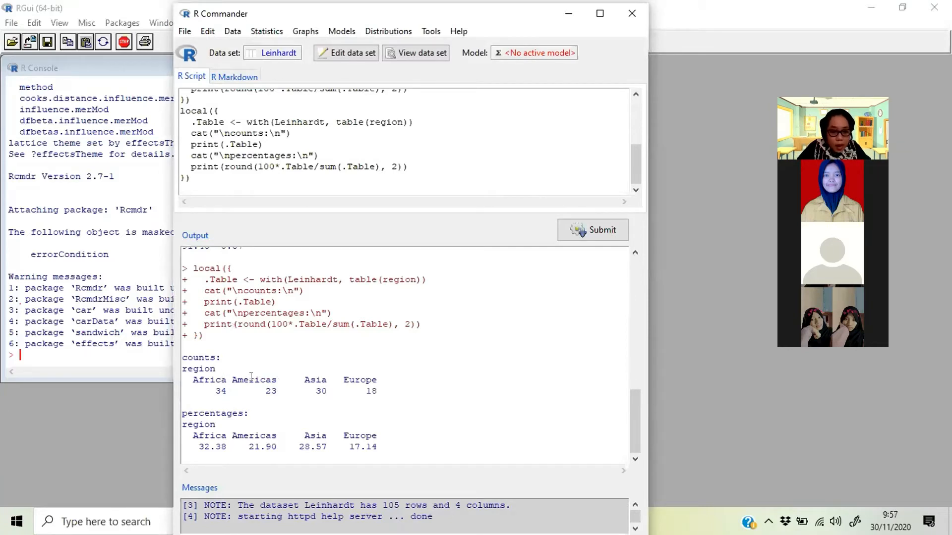
- Review the counts and percentages for oil and region in the frequency distribution output
scroll(252, 367, "up", 5)
scroll(245, 378, "up", 5)
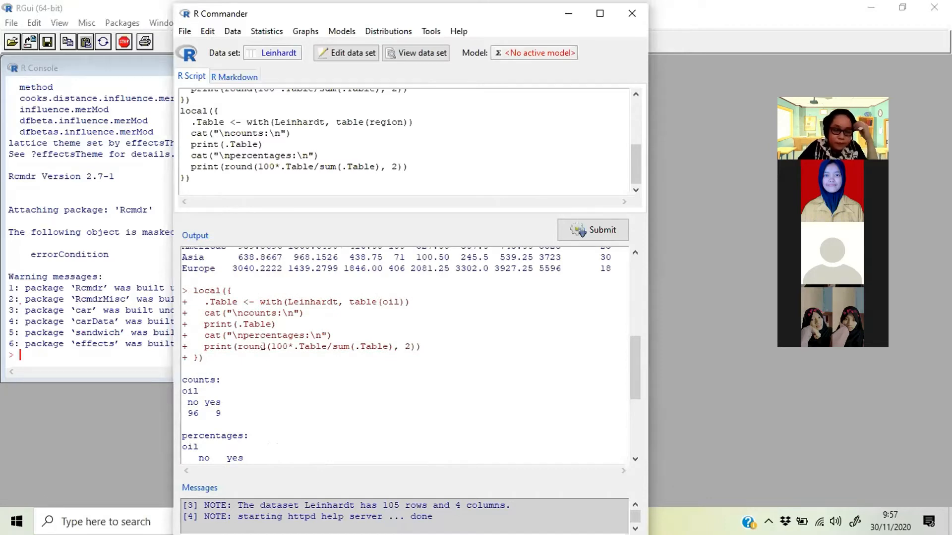
scroll(260, 342, "down", 1)
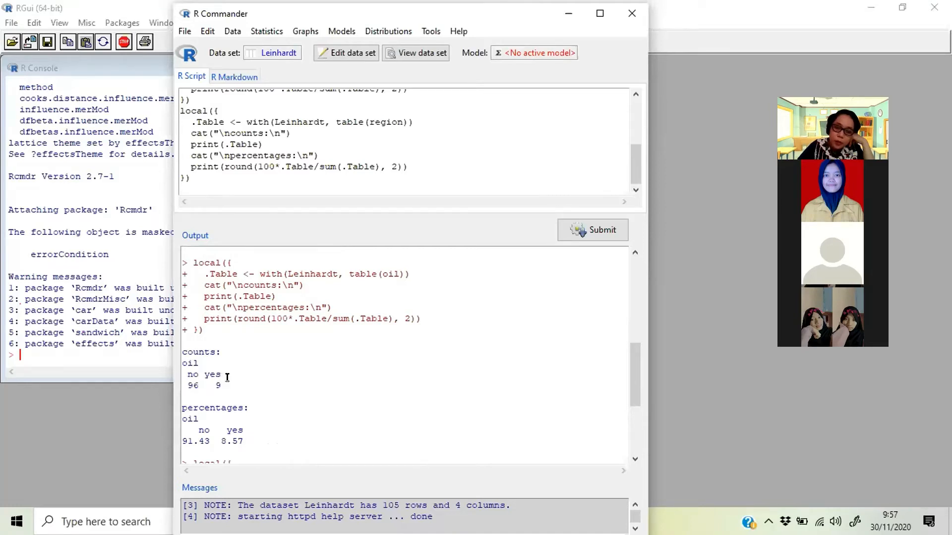
scroll(196, 385, "down", 1)
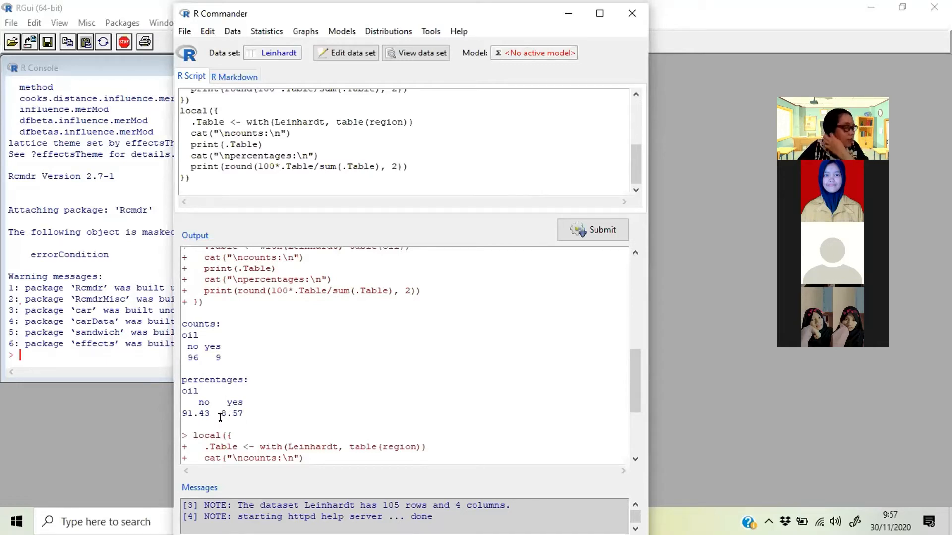
scroll(256, 397, "down", 3)
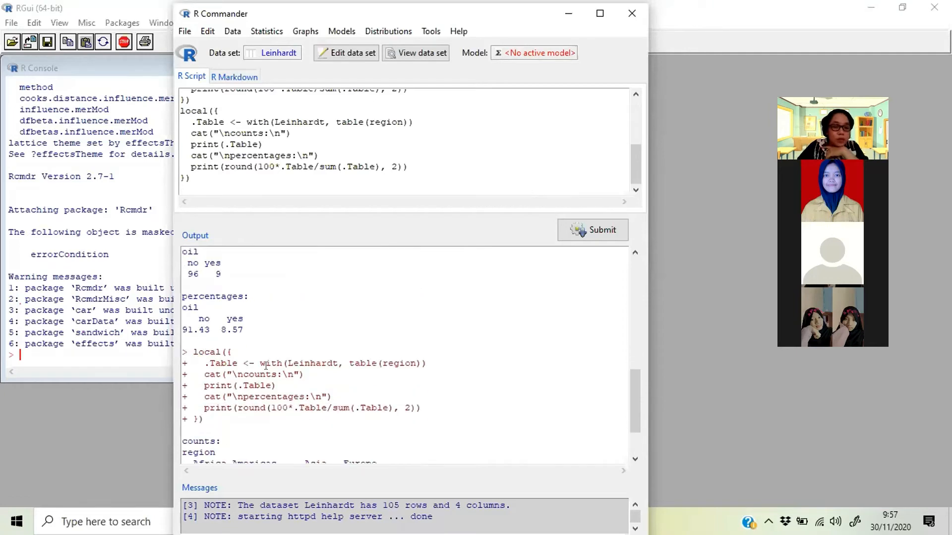
scroll(297, 386, "down", 2)
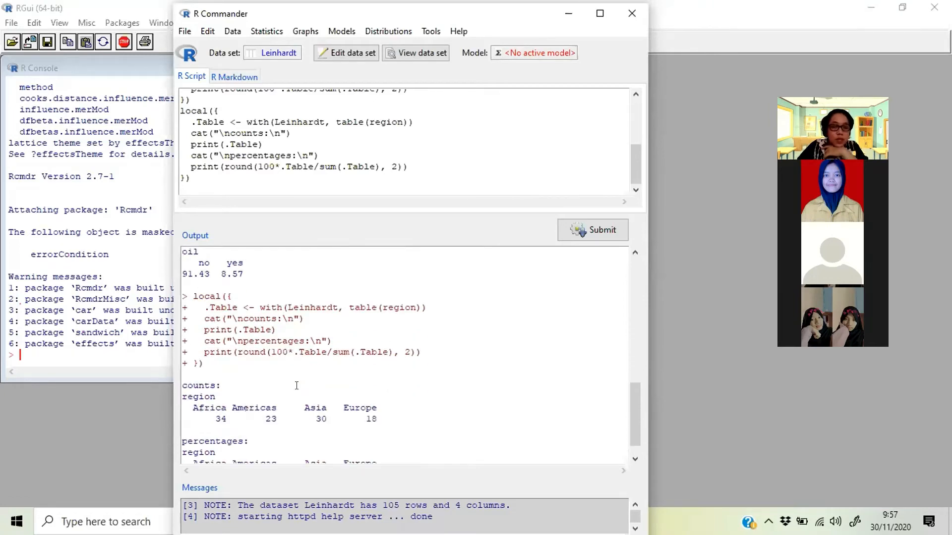
scroll(296, 386, "down", 1)
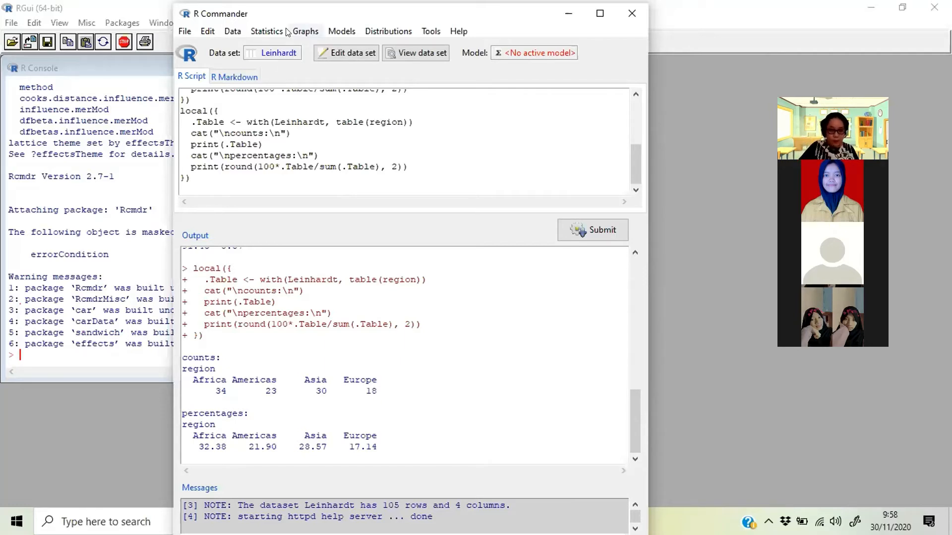
- Create a table of statistics giving the mean of income by region, after trying the other statistic options
left_click(273, 31)
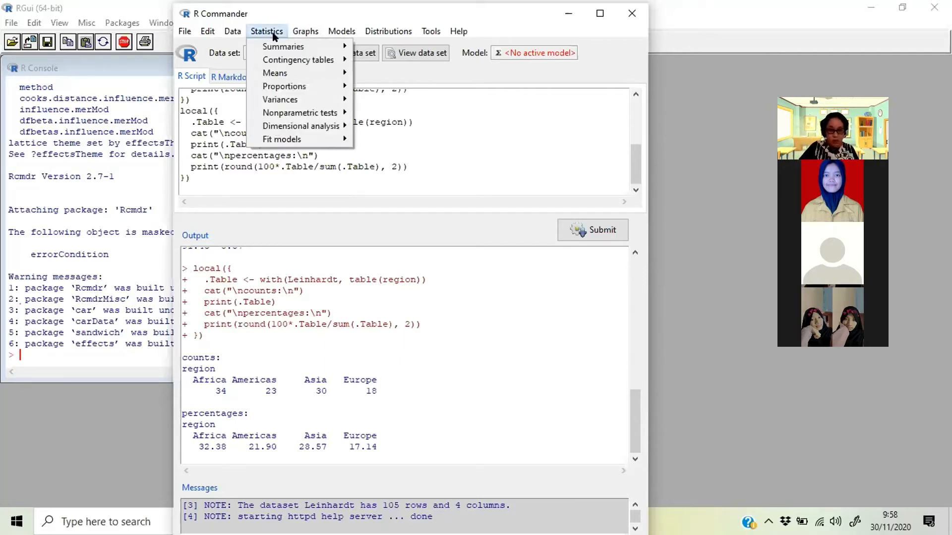
mouse_move(286, 47)
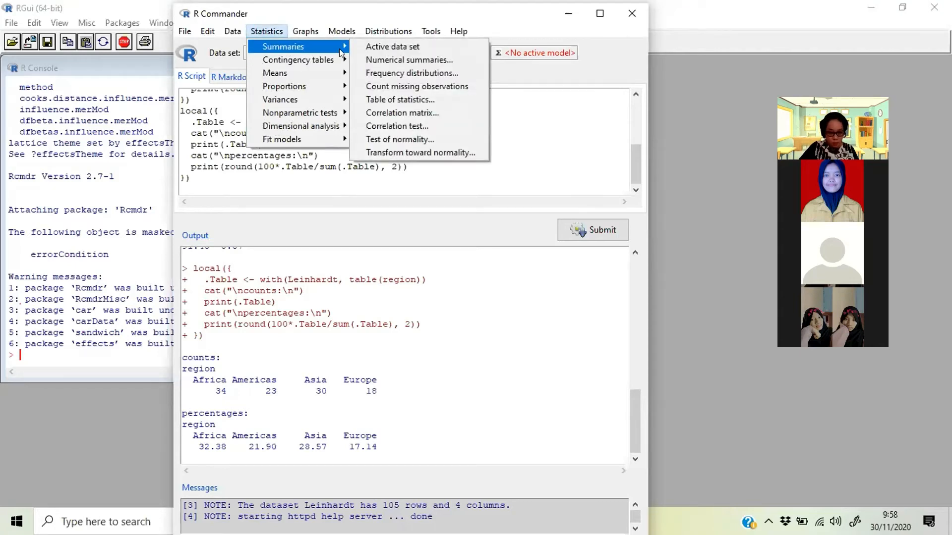
left_click(405, 99)
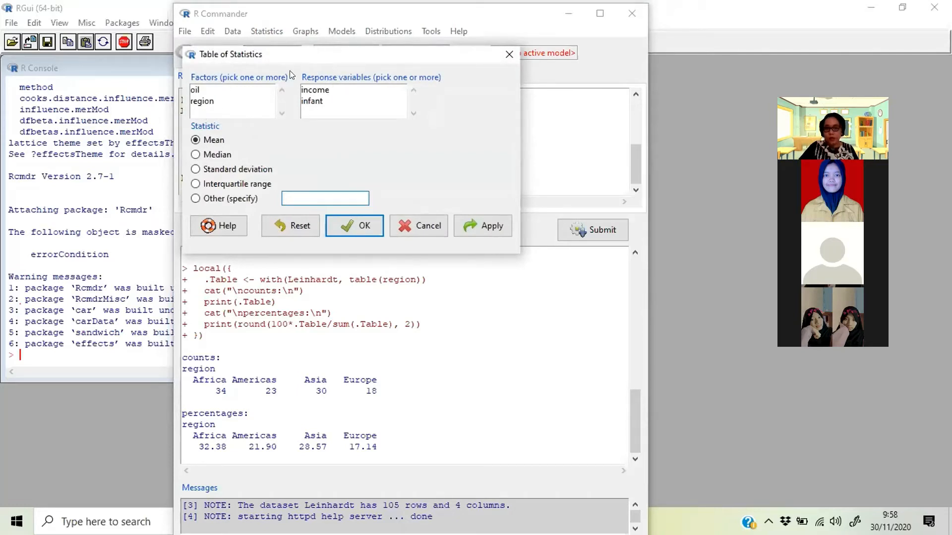
left_click(318, 91)
left_click(204, 101)
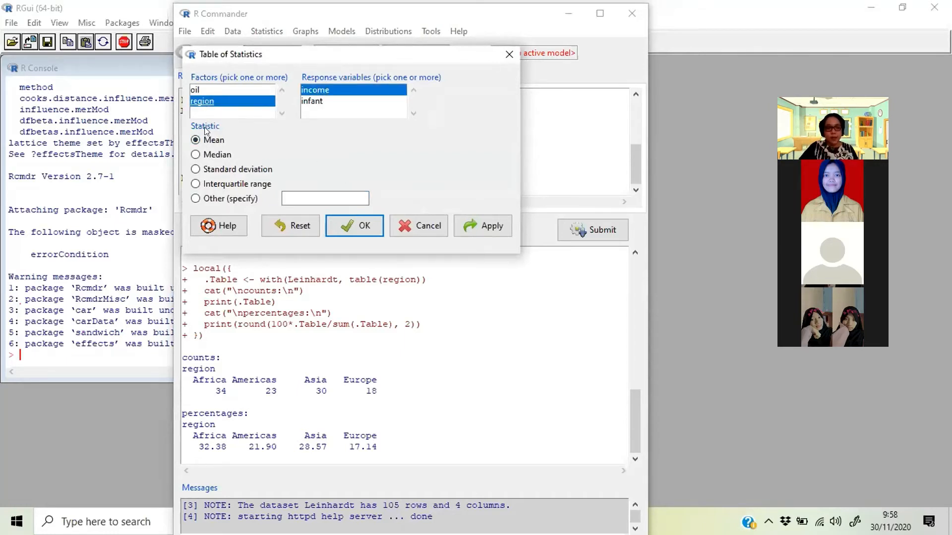
left_click(214, 154)
left_click(214, 141)
left_click(218, 170)
left_click(217, 155)
left_click(227, 183)
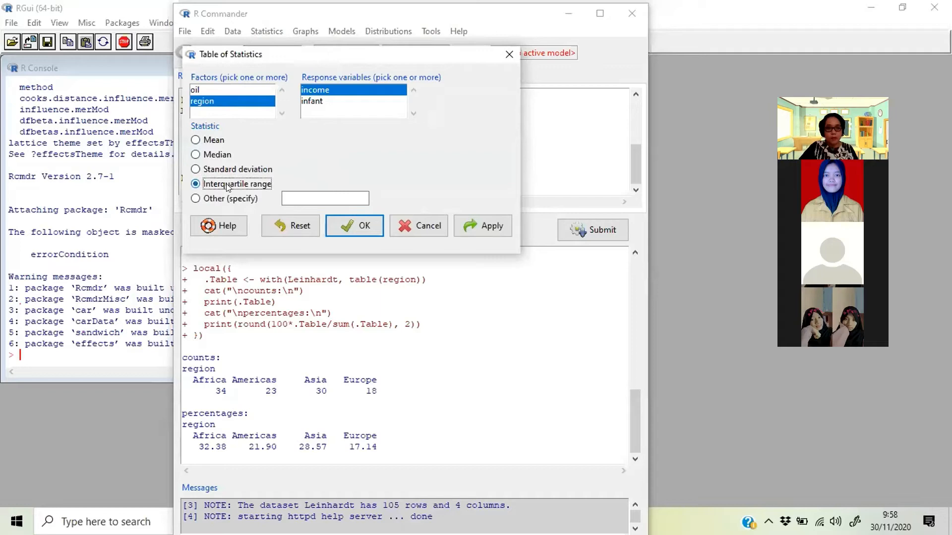
left_click(214, 141)
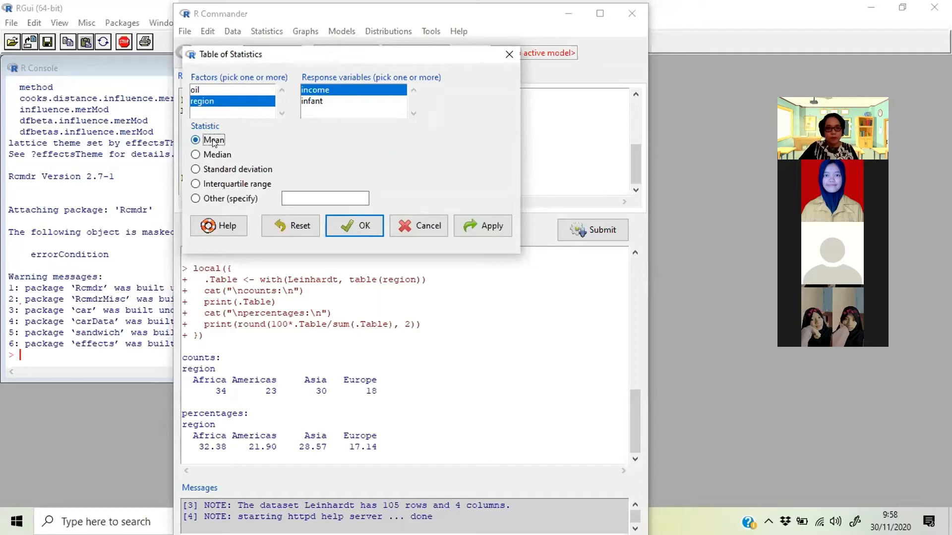
left_click(368, 230)
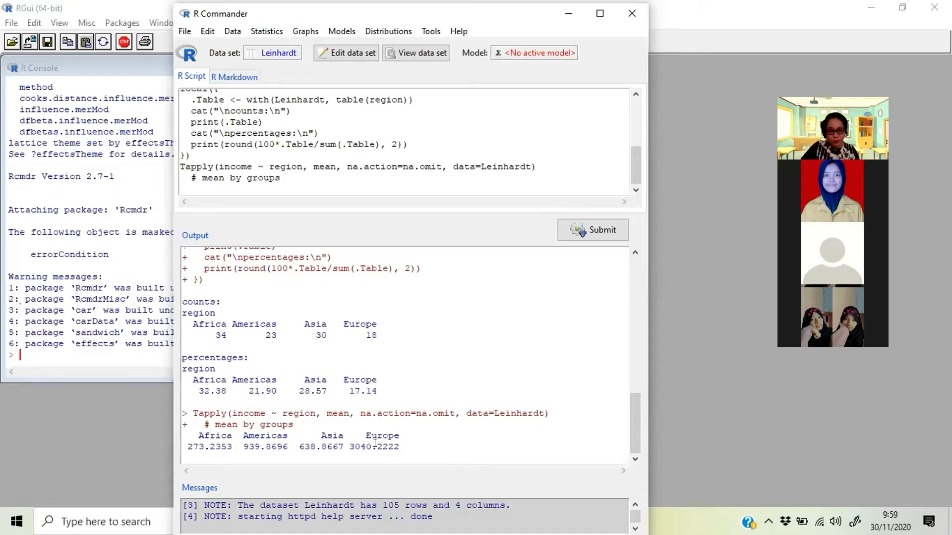
- Create a table of statistics giving the mean of income with oil as the only factor
left_click(250, 32)
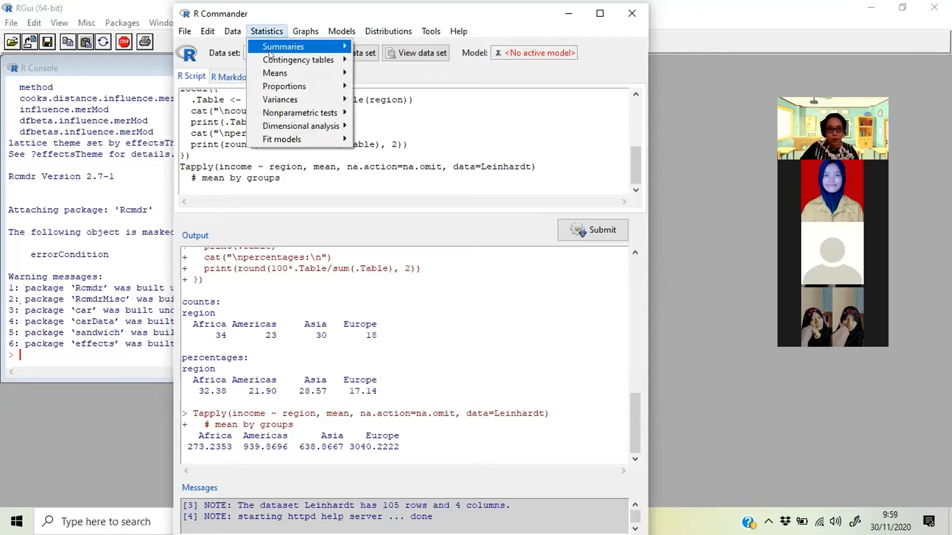
mouse_move(271, 48)
left_click(384, 97)
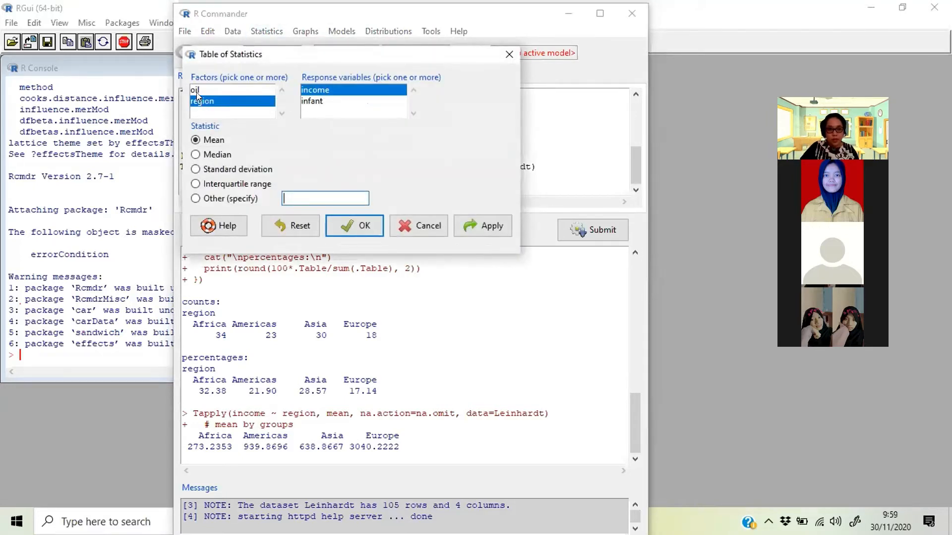
left_click(196, 91)
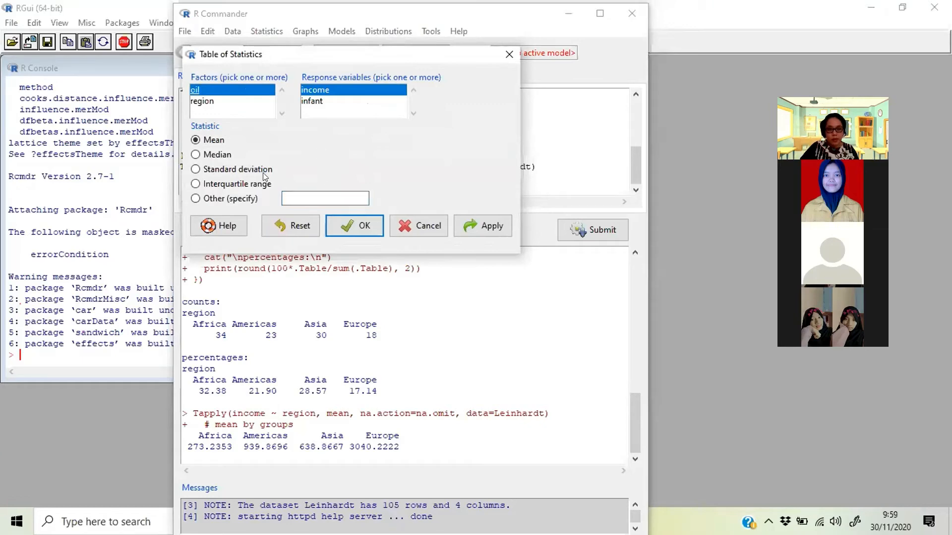
left_click(346, 227)
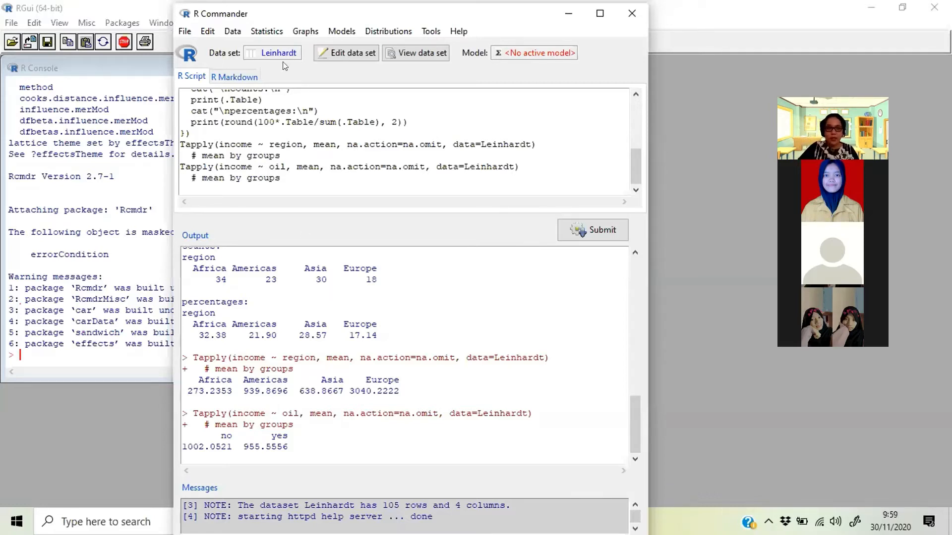
- Check which statistics are available and selected for numerical summaries, and leave the dialog without computing anything
left_click(267, 31)
mouse_move(282, 47)
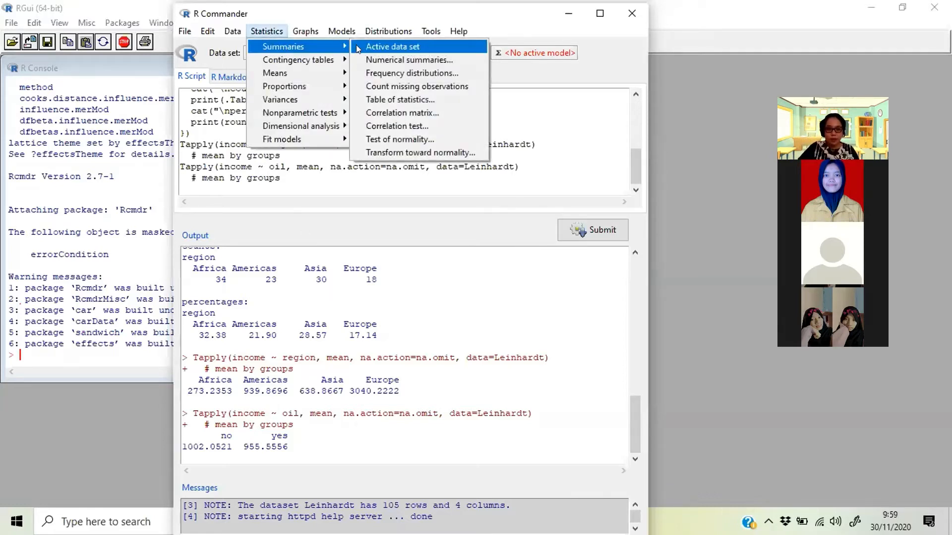
left_click(385, 60)
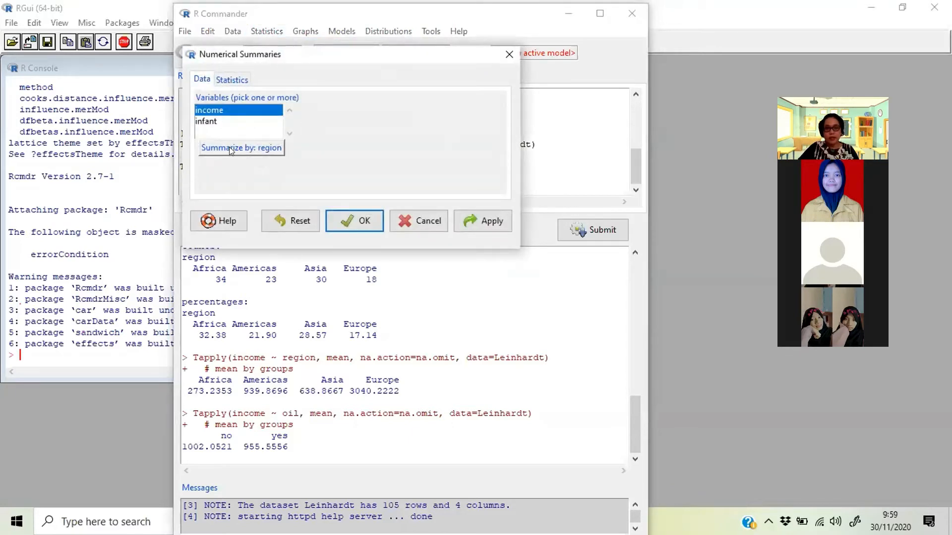
left_click(239, 81)
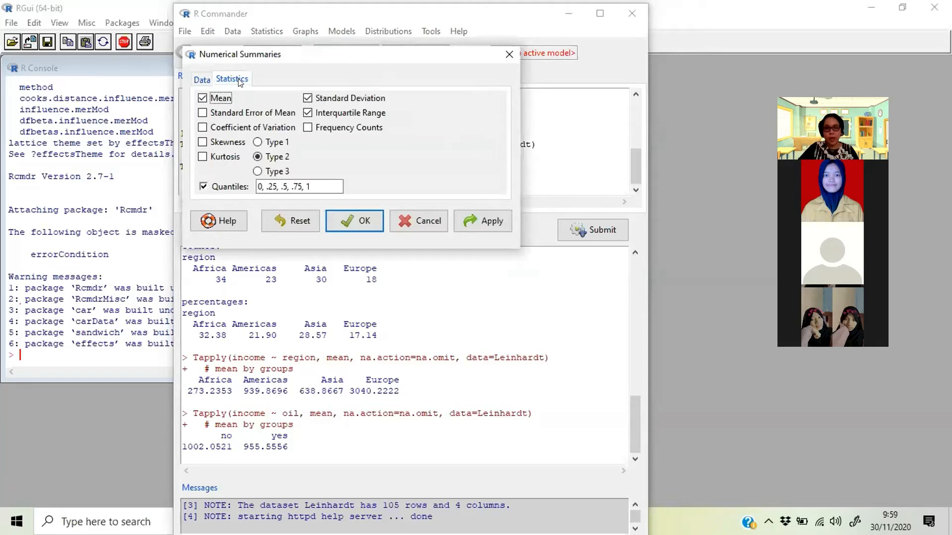
left_click(402, 222)
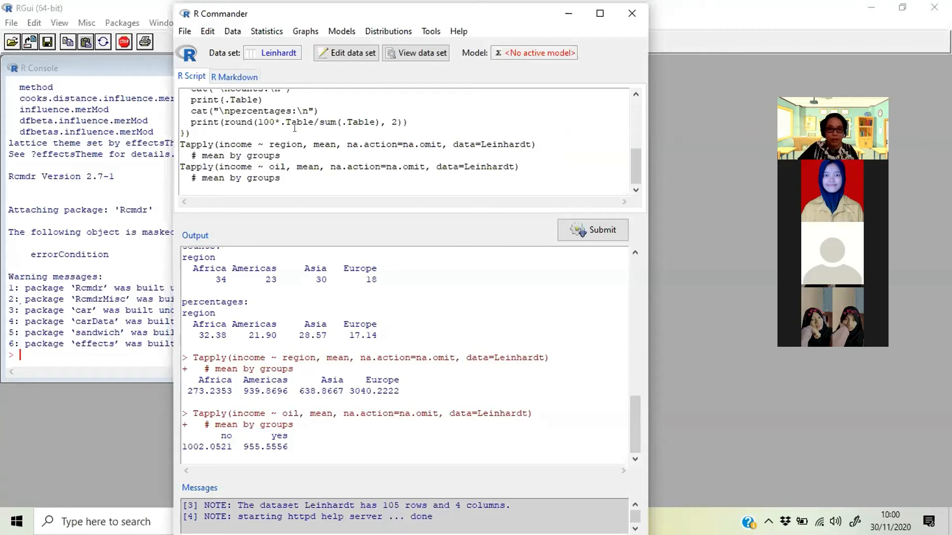
- Load the Angell data set from the carData package as the active data set
left_click(231, 31)
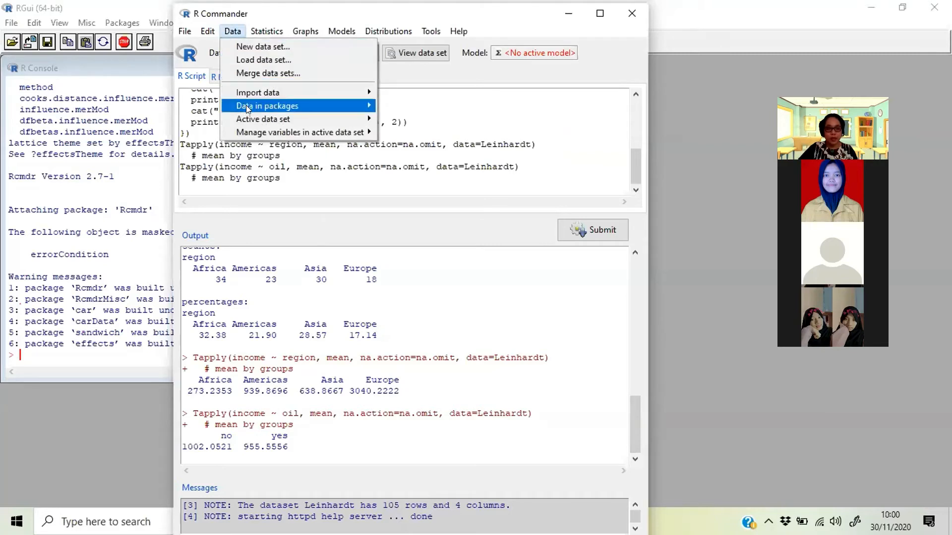
mouse_move(246, 106)
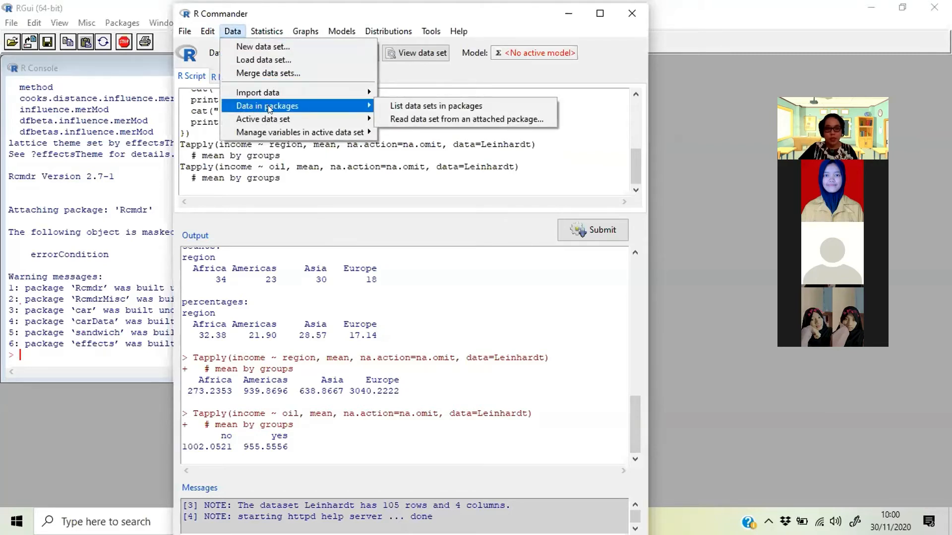
left_click(406, 119)
double_click(213, 91)
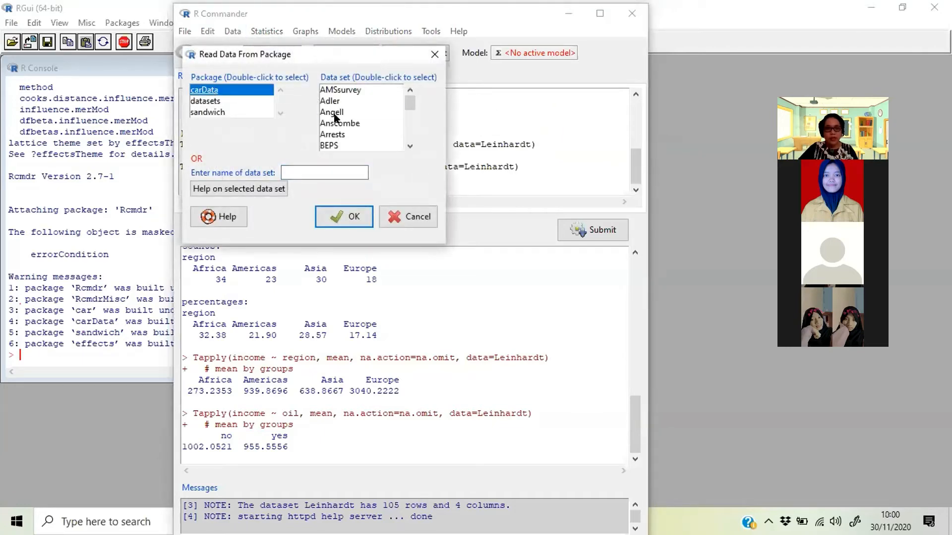
left_click(334, 113)
left_click(330, 214)
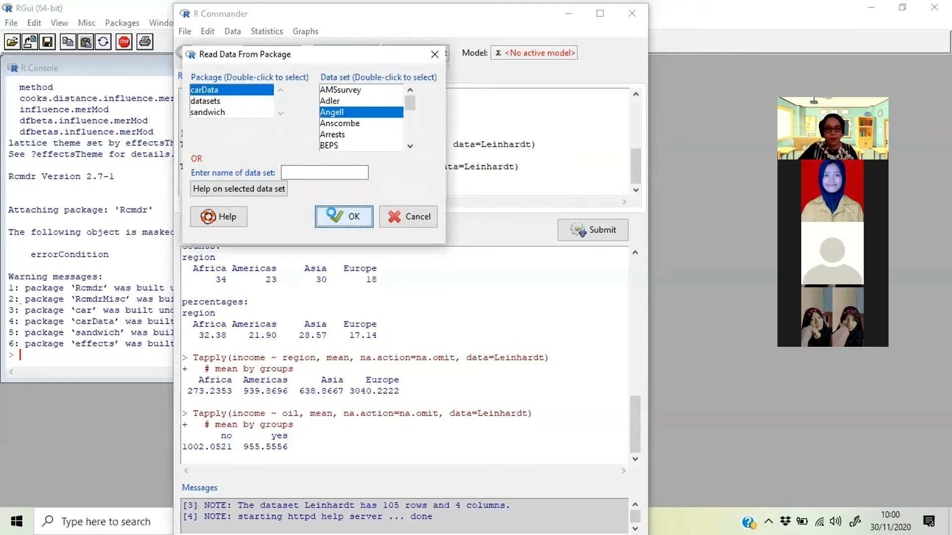
left_click(466, 308)
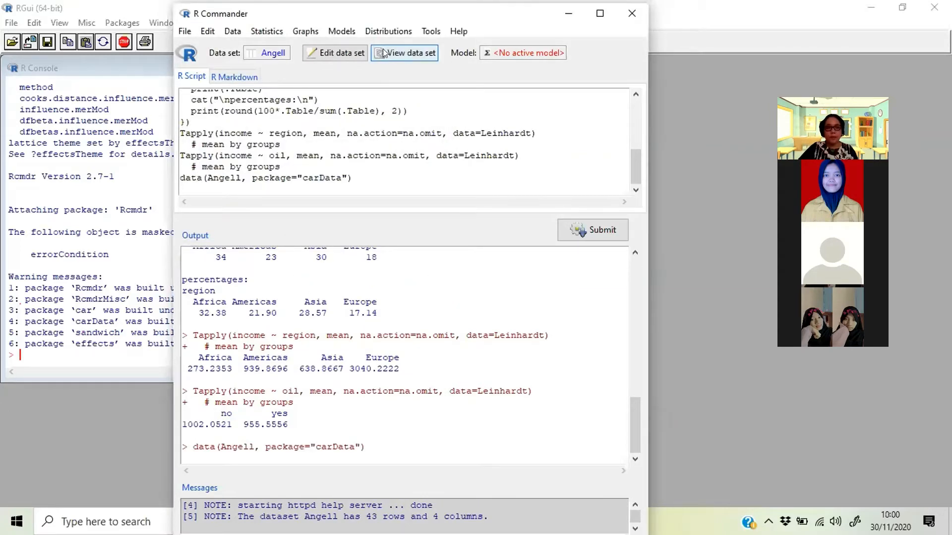
- View the Angell data set, look through its rows and columns, and close the data window
left_click(405, 53)
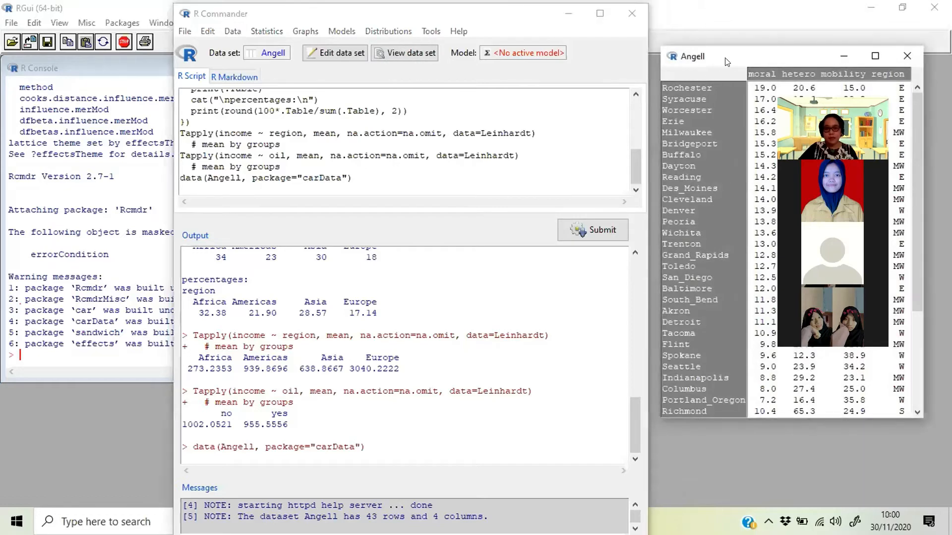
left_click_drag(733, 55, 406, 64)
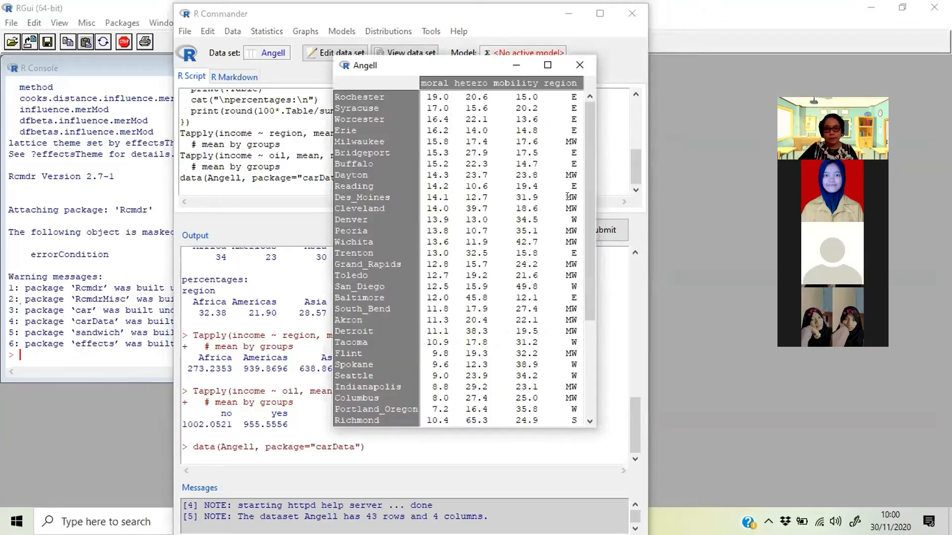
scroll(568, 196, "down", 4)
scroll(568, 196, "up", 4)
left_click(580, 64)
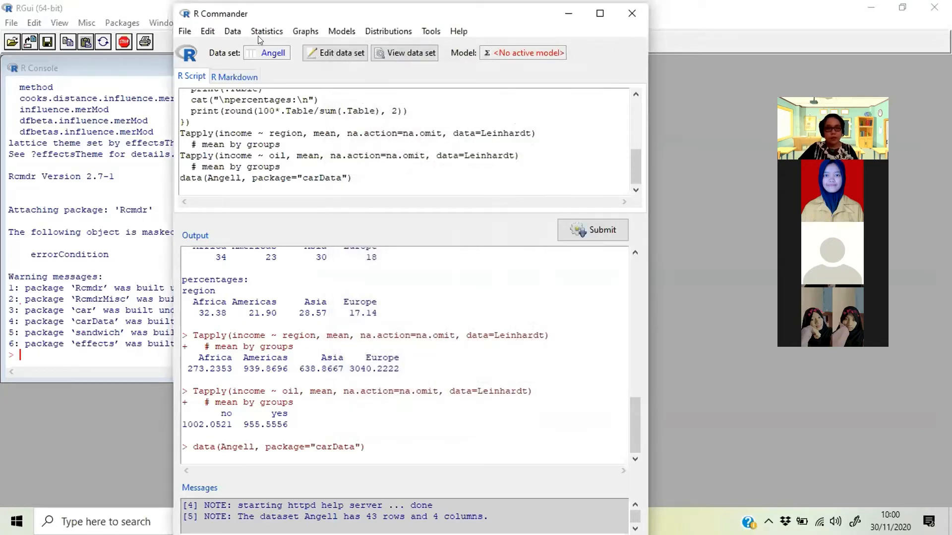
- Read the help page for the active Angell data set and its variables, and return to R Commander
left_click(233, 32)
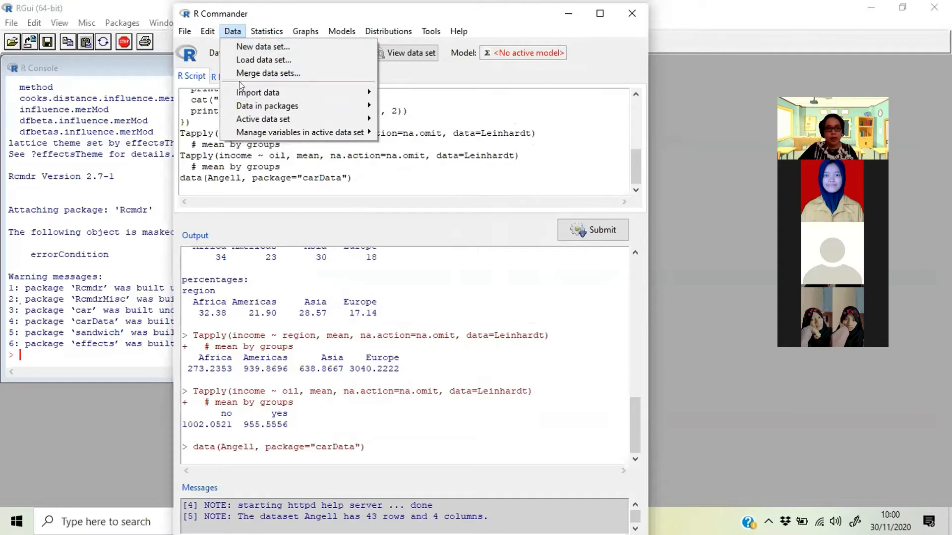
mouse_move(263, 119)
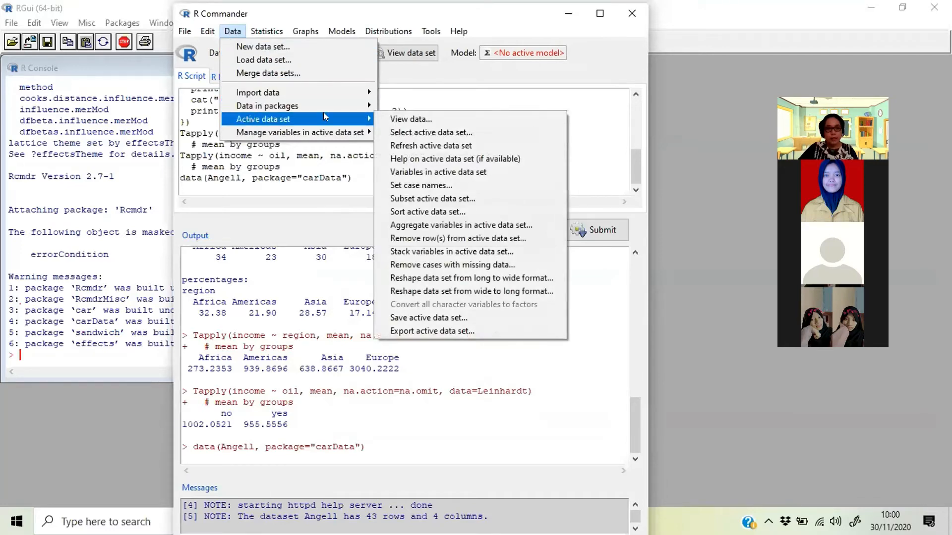
left_click(420, 158)
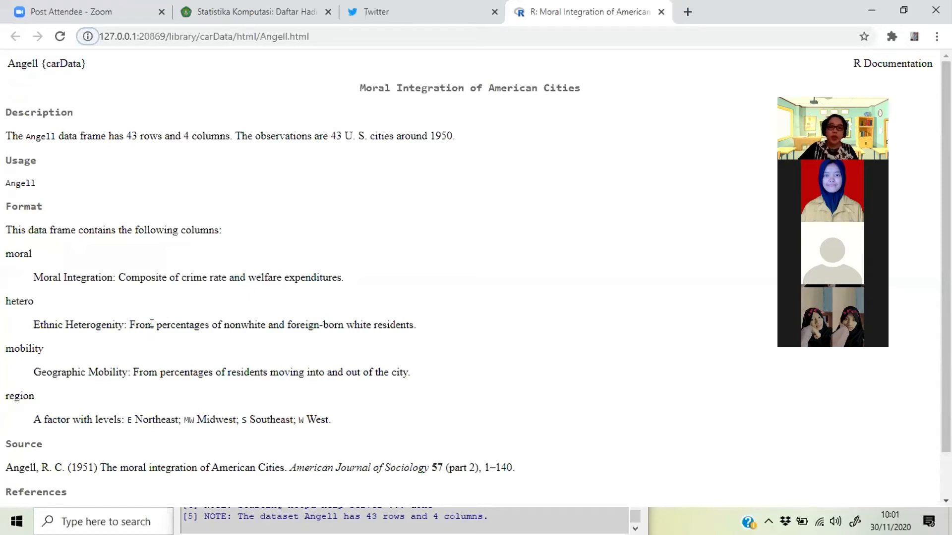
scroll(60, 312, "down", 1)
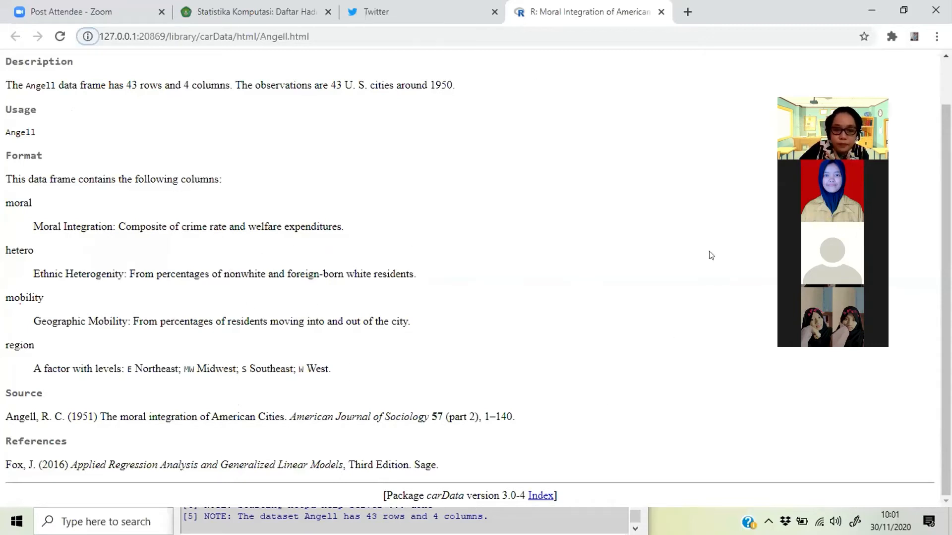
left_click(660, 12)
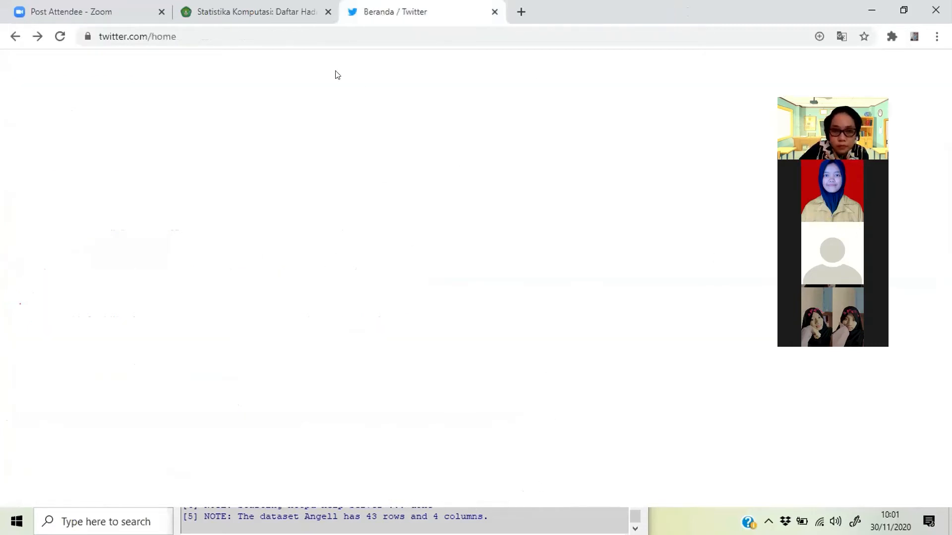
left_click(872, 10)
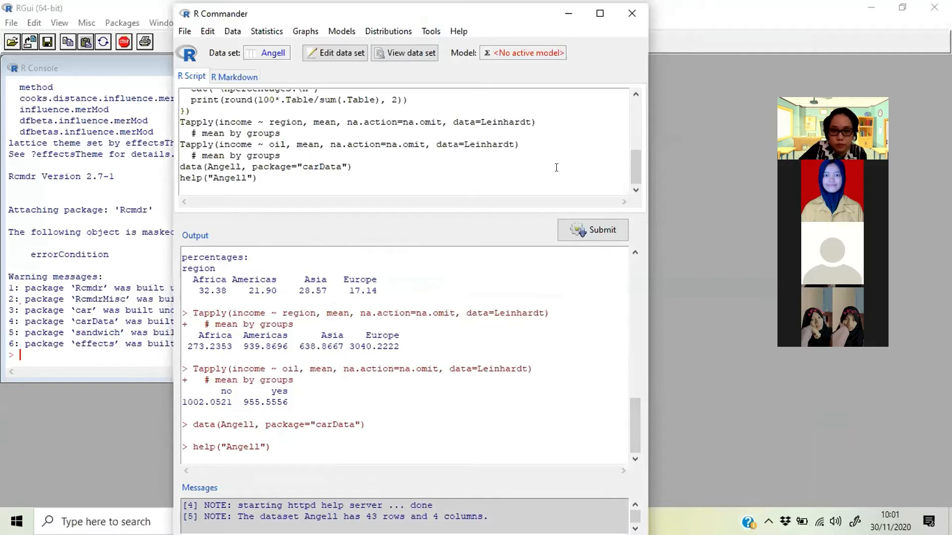
left_click(600, 13)
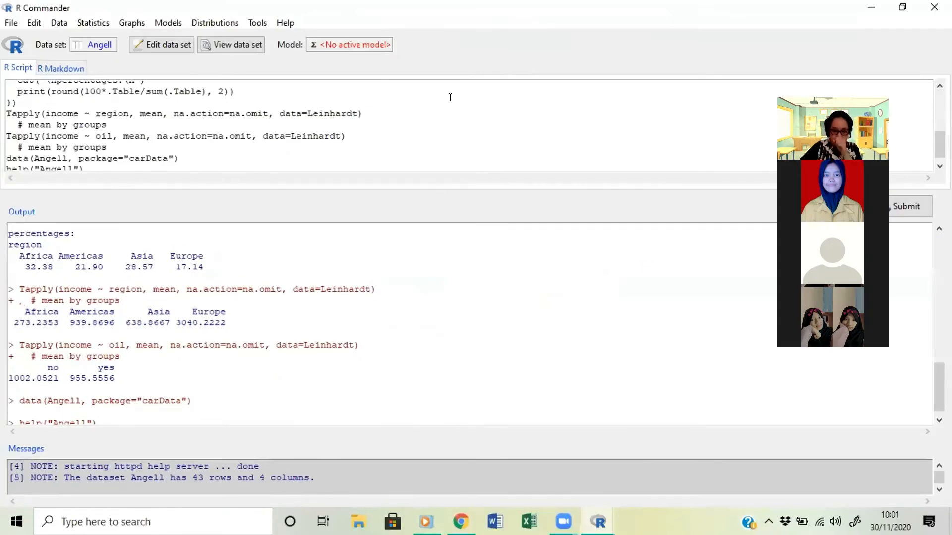
scroll(352, 287, "down", 1)
left_click(224, 39)
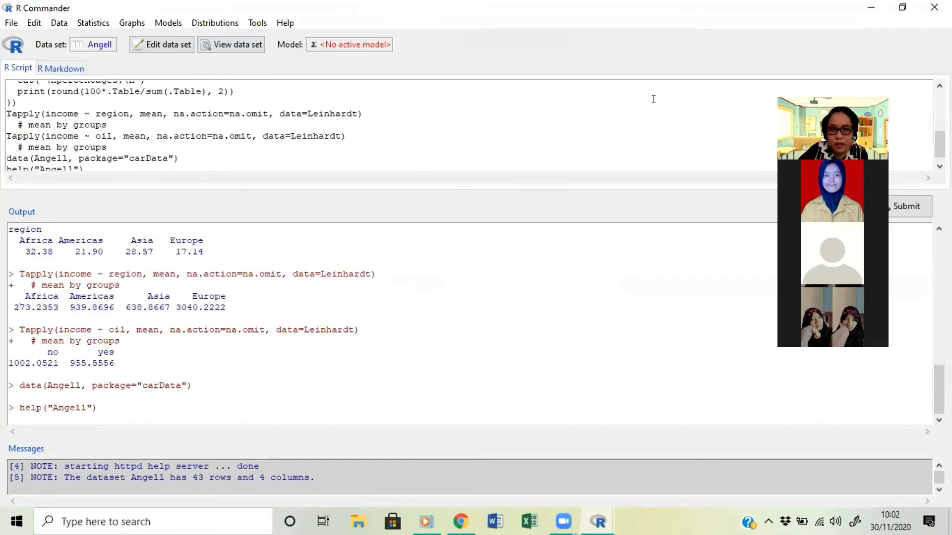
left_click(870, 6)
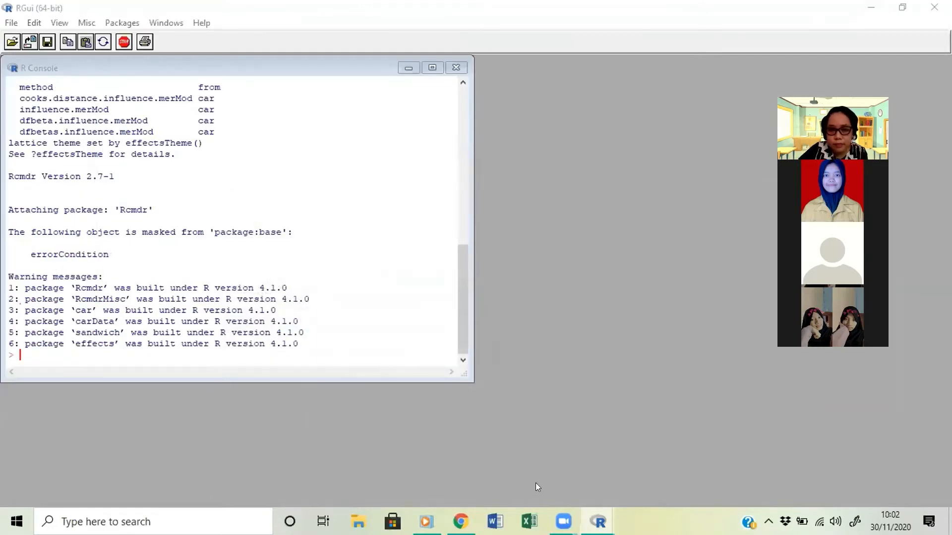
mouse_move(598, 516)
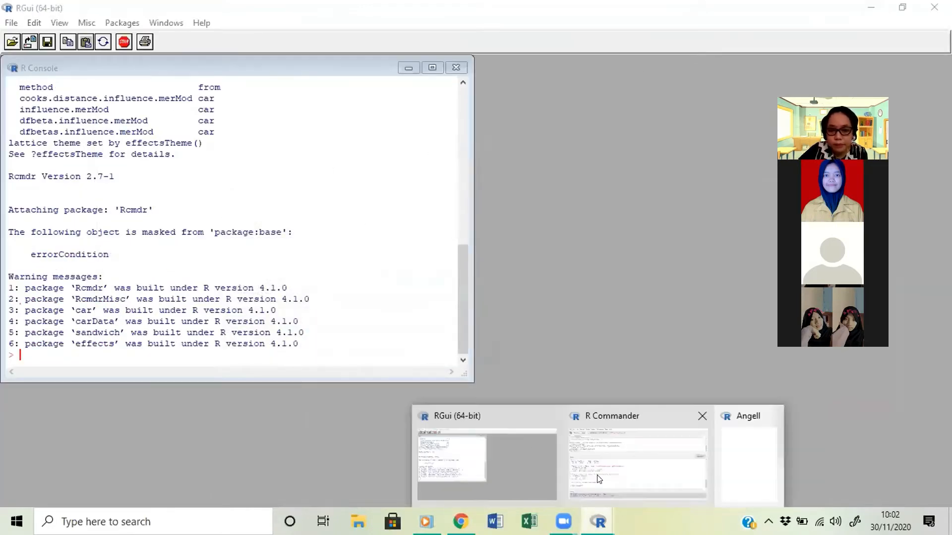
left_click(627, 456)
left_click(901, 7)
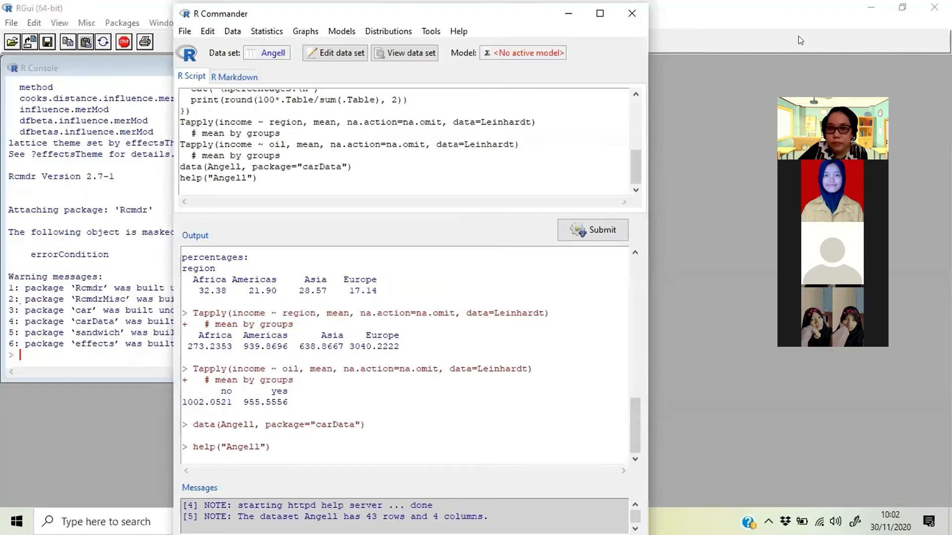
- Reopen the Angell data table beside the script, check the moral, hetero, mobility and region columns, and close it
left_click(401, 58)
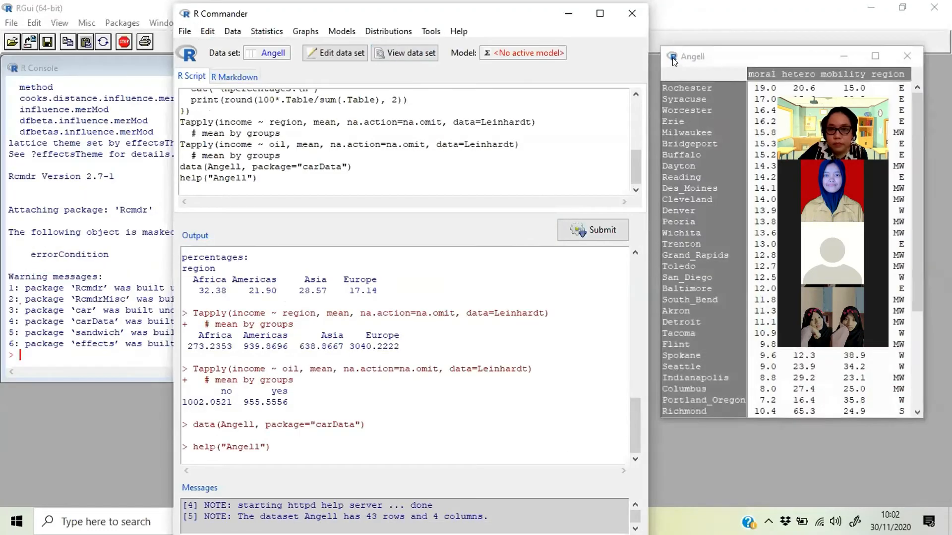
left_click_drag(707, 42, 312, 79)
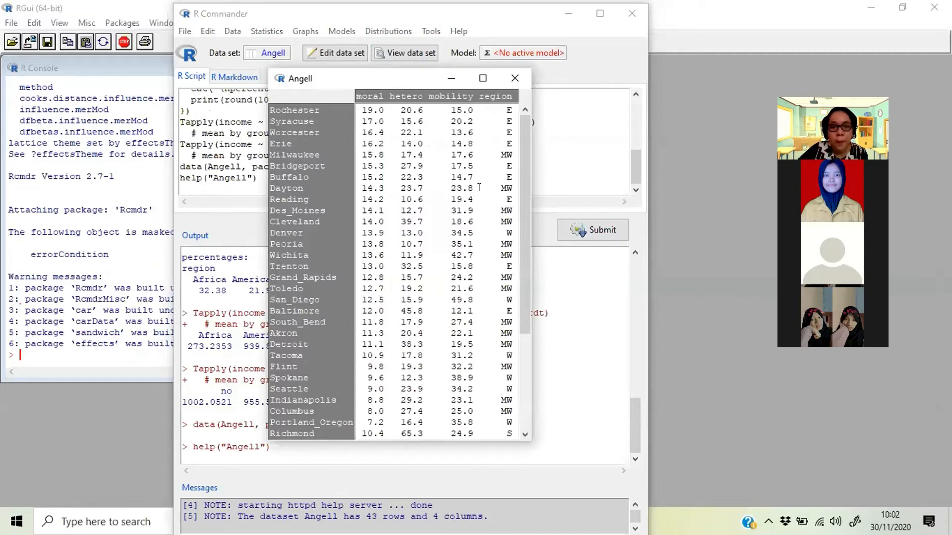
scroll(418, 172, "down", 5)
scroll(418, 172, "up", 5)
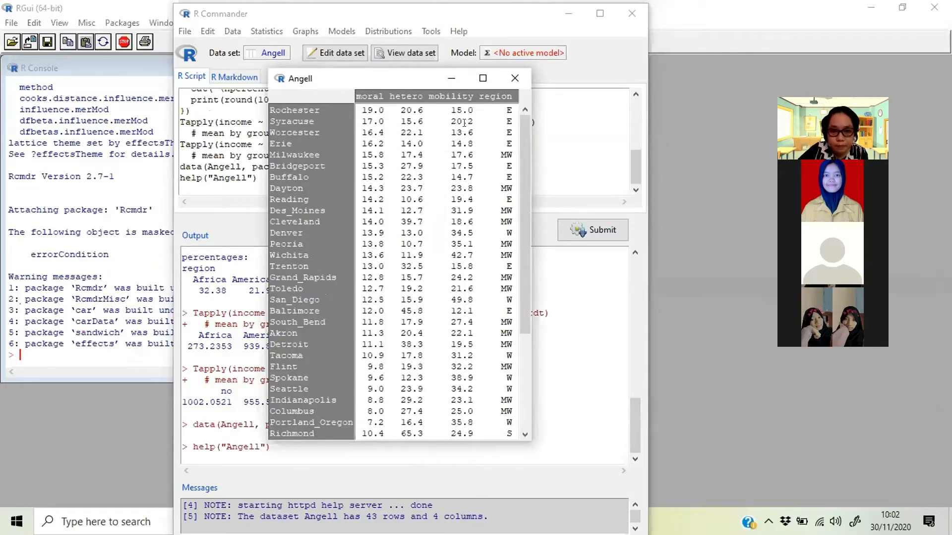
left_click(516, 75)
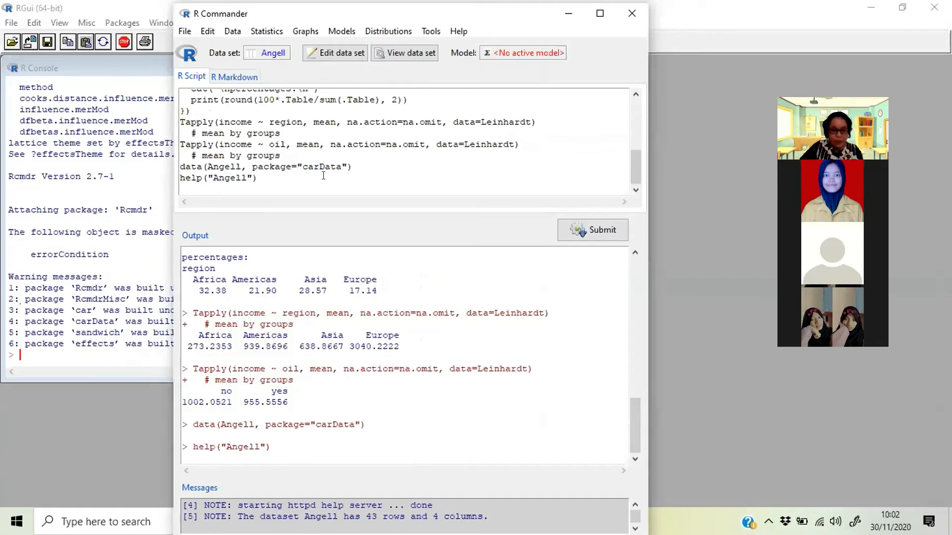
- Compute the Pearson correlation matrix of hetero, mobility and moral using complete observations, and highlight it in the output
left_click(268, 30)
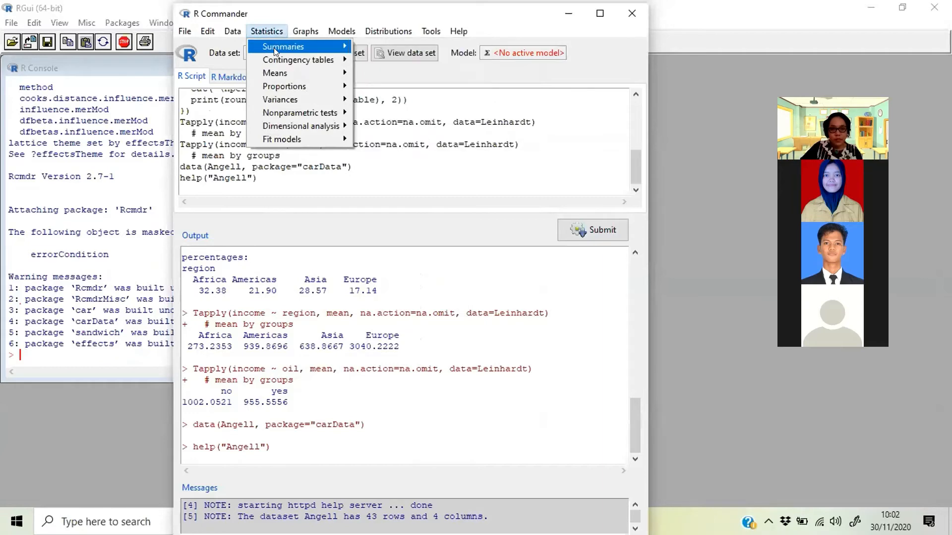
mouse_move(274, 48)
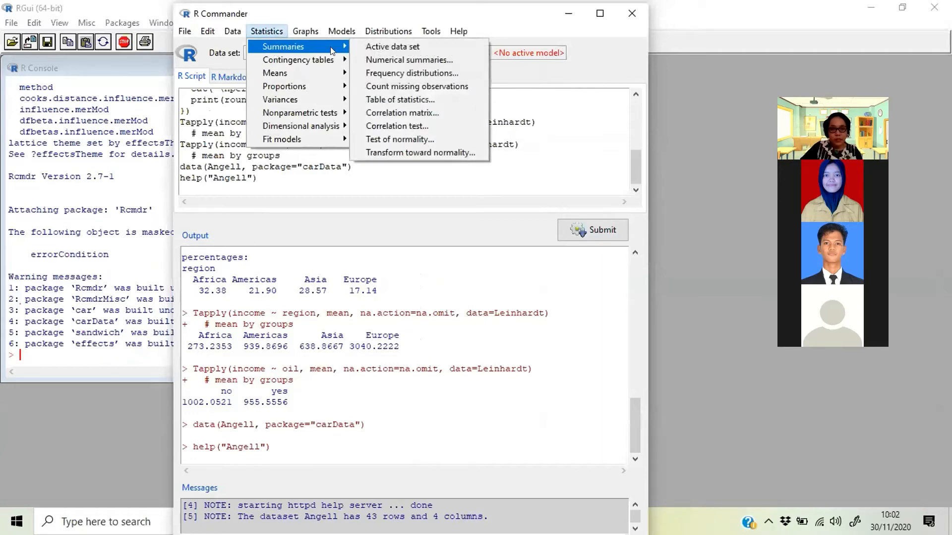
left_click(428, 112)
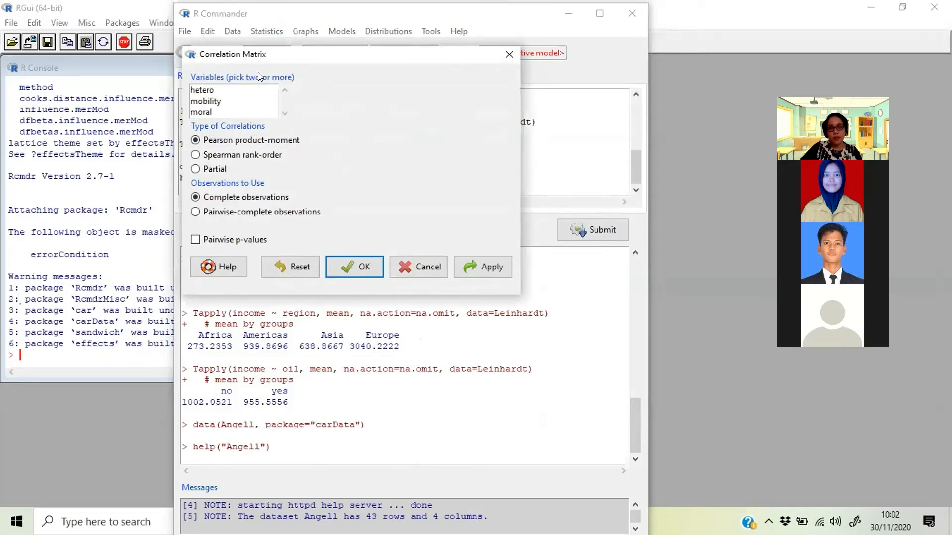
left_click(208, 92)
left_click(214, 102, "ctrl")
left_click(215, 112, "ctrl")
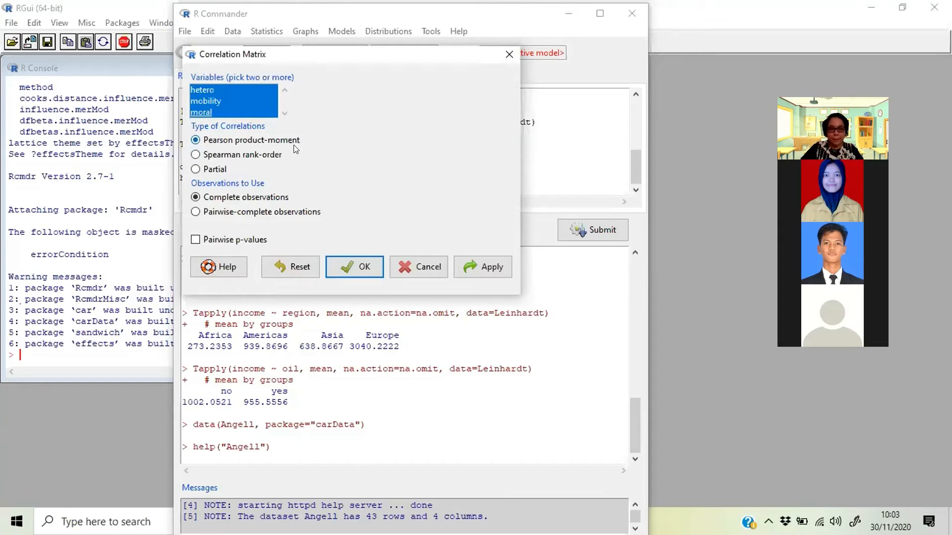
left_click(358, 267)
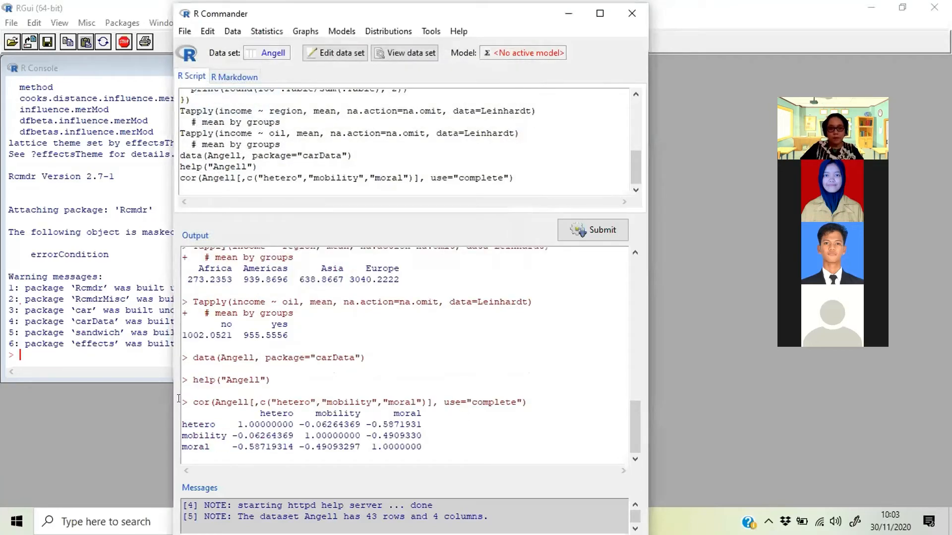
left_click_drag(182, 400, 427, 455)
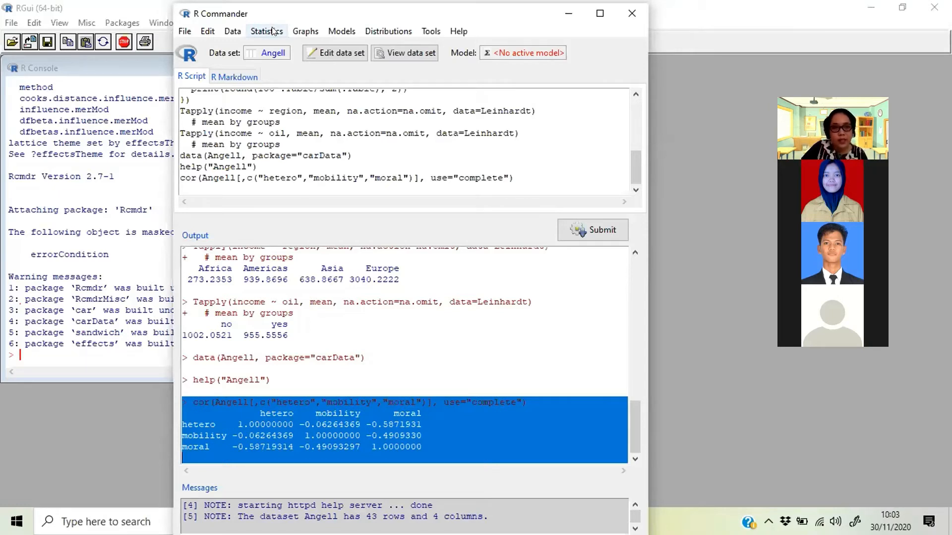
- Run a two-sided Pearson product-moment correlation test between hetero and mobility in the Angell data set
left_click(305, 32)
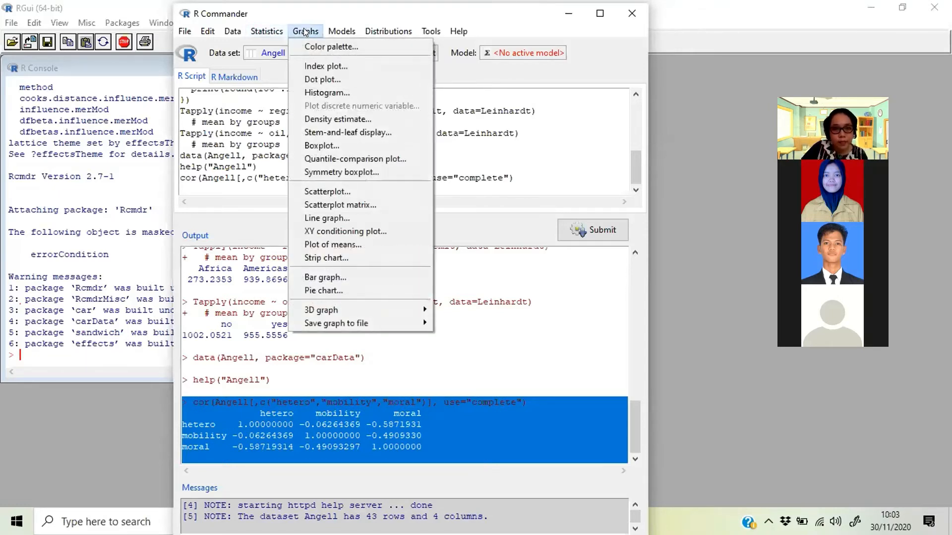
left_click(270, 31)
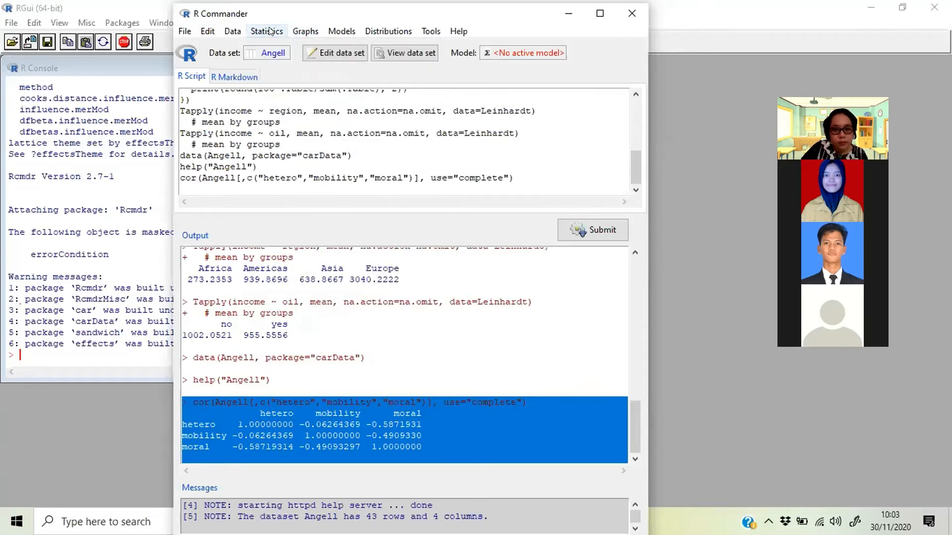
left_click(270, 31)
mouse_move(268, 46)
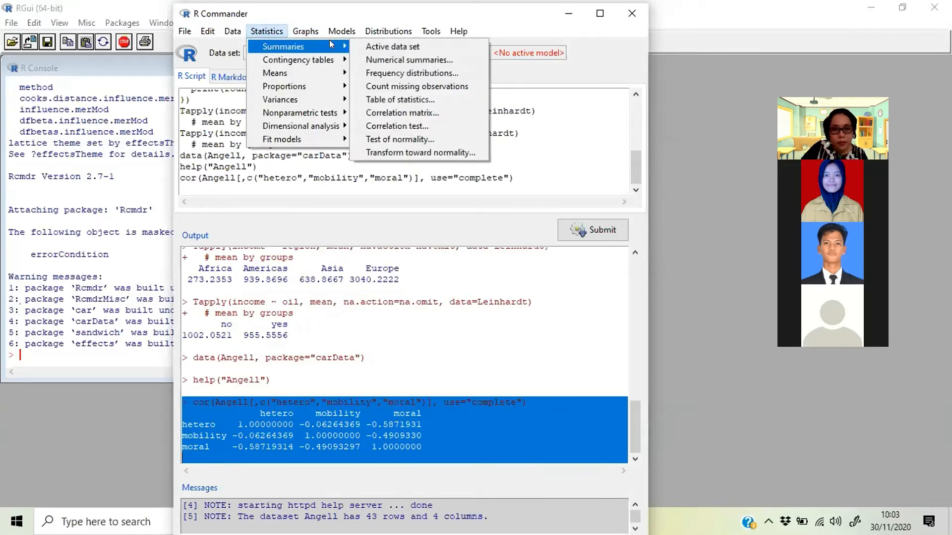
left_click(396, 127)
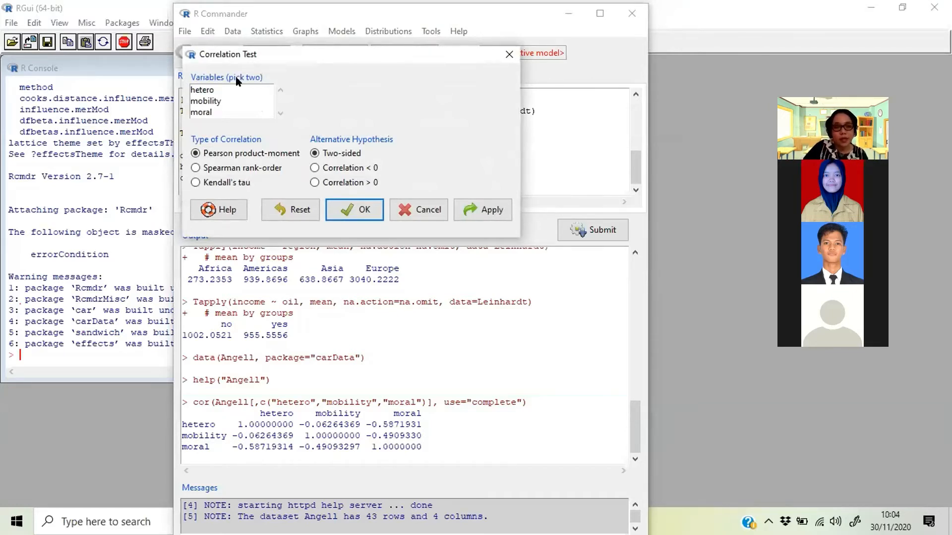
left_click(207, 91)
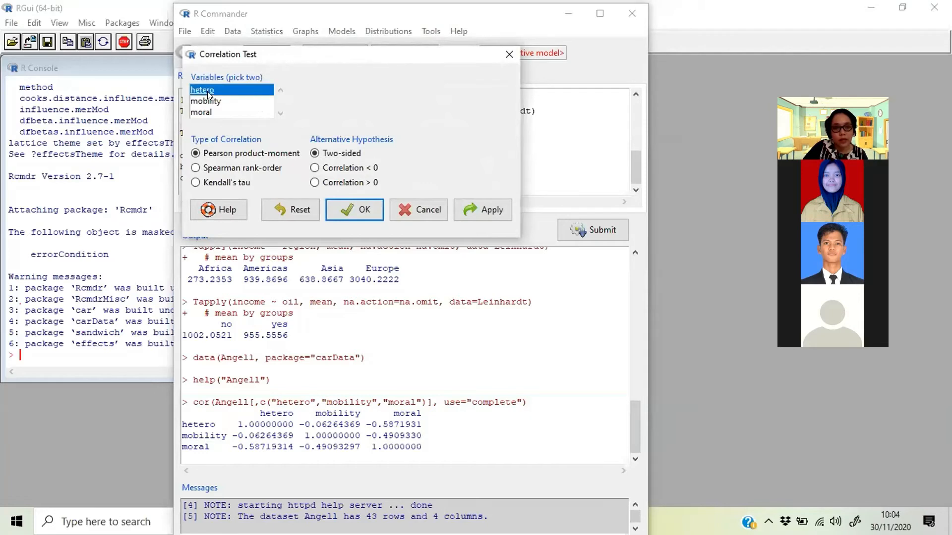
left_click(212, 100)
left_click(213, 90)
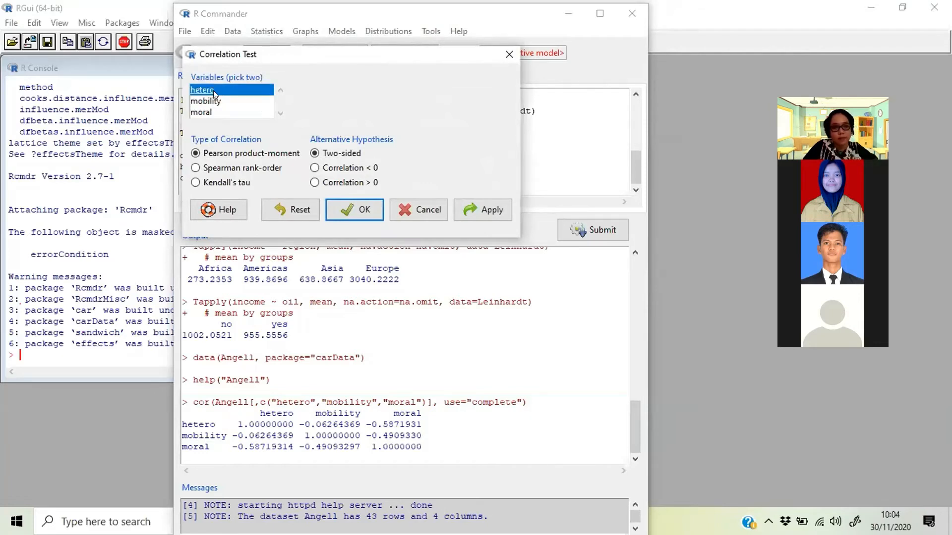
left_click(214, 101)
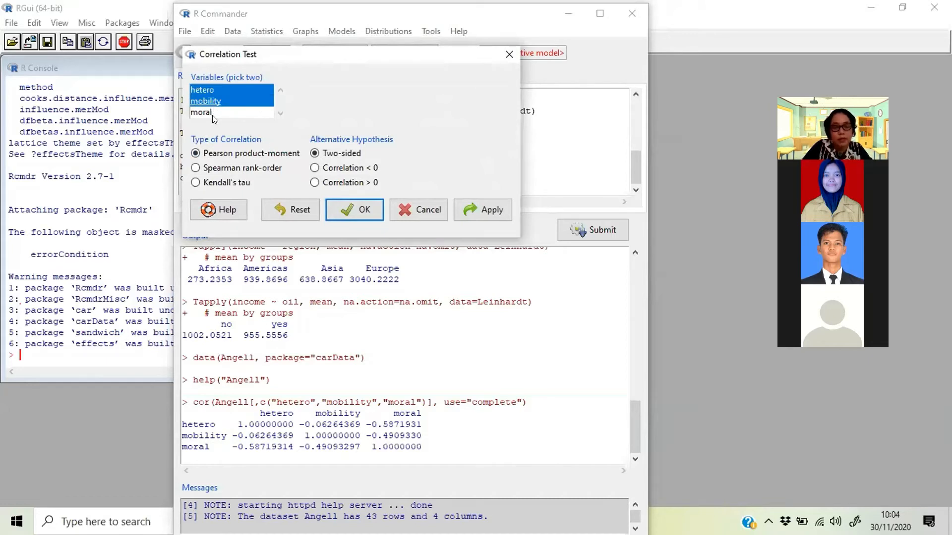
left_click(342, 211)
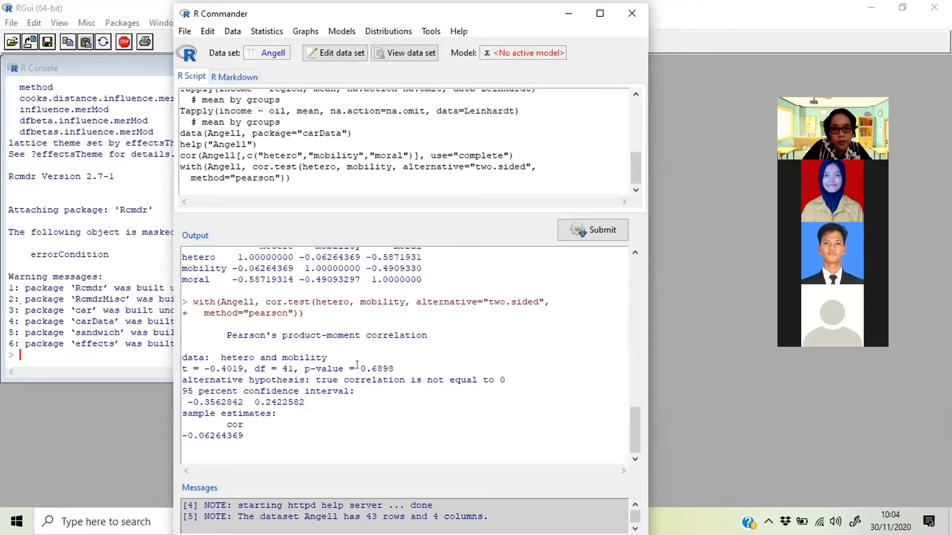
- Examine the hetero and mobility test output, highlighting its p-value, correlation estimate and t statistic, and check the moral column of the correlation matrix
left_click_drag(360, 368, 396, 366)
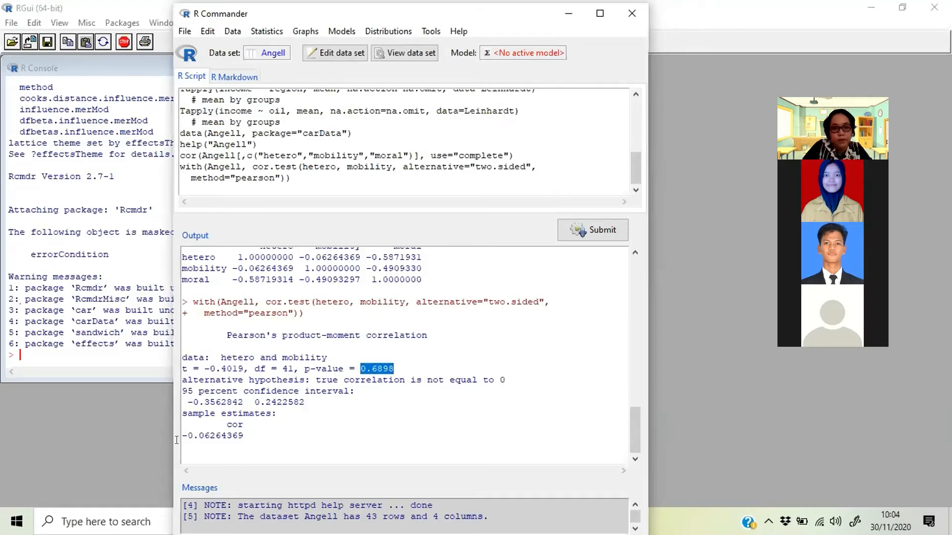
left_click_drag(178, 432, 241, 431)
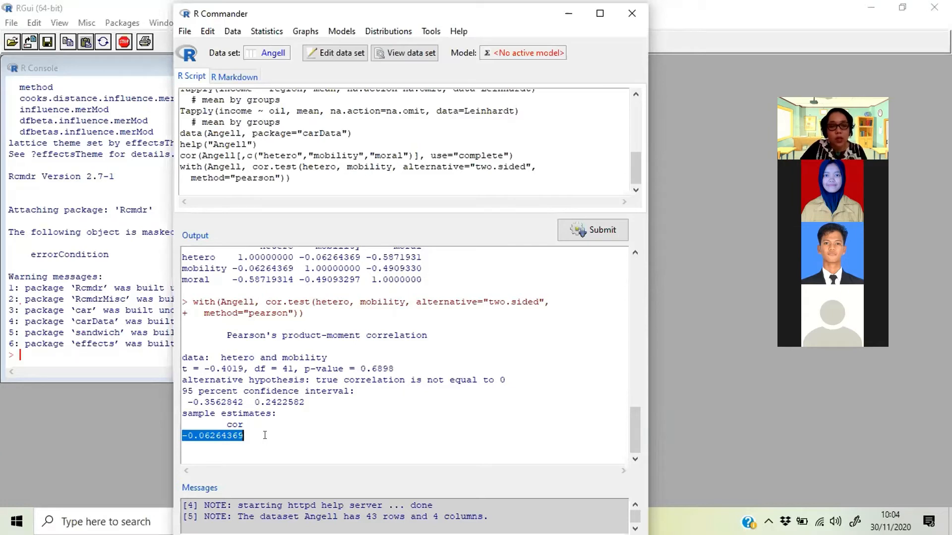
left_click(265, 435)
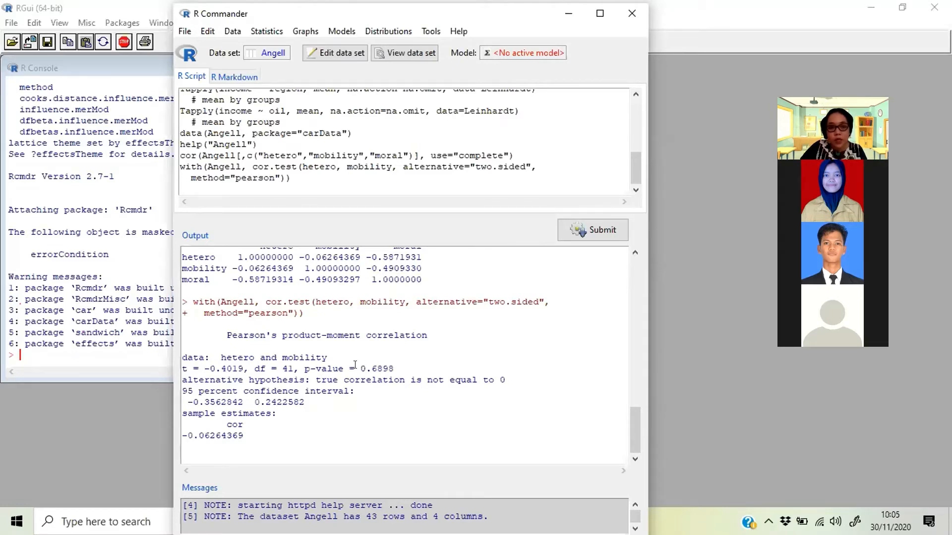
left_click_drag(359, 369, 397, 369)
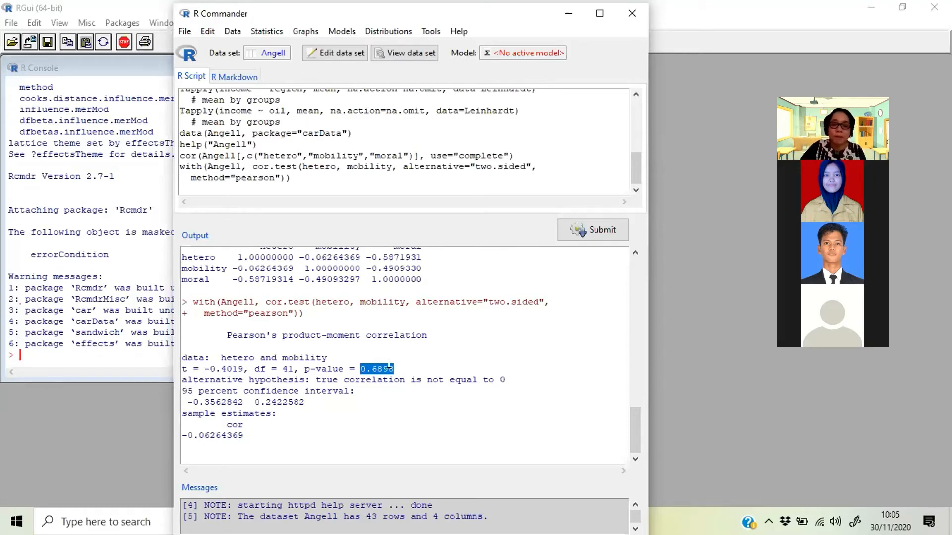
left_click(388, 364)
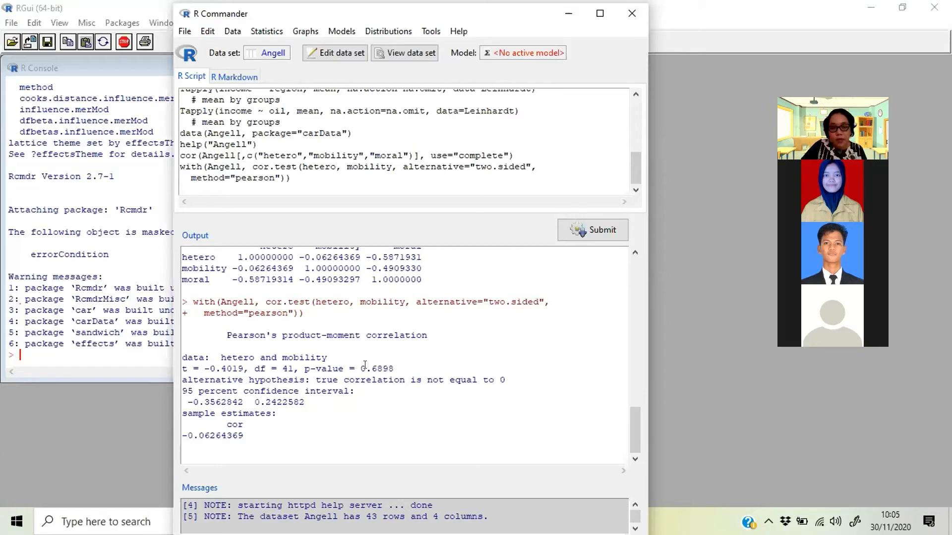
left_click_drag(361, 367, 389, 362)
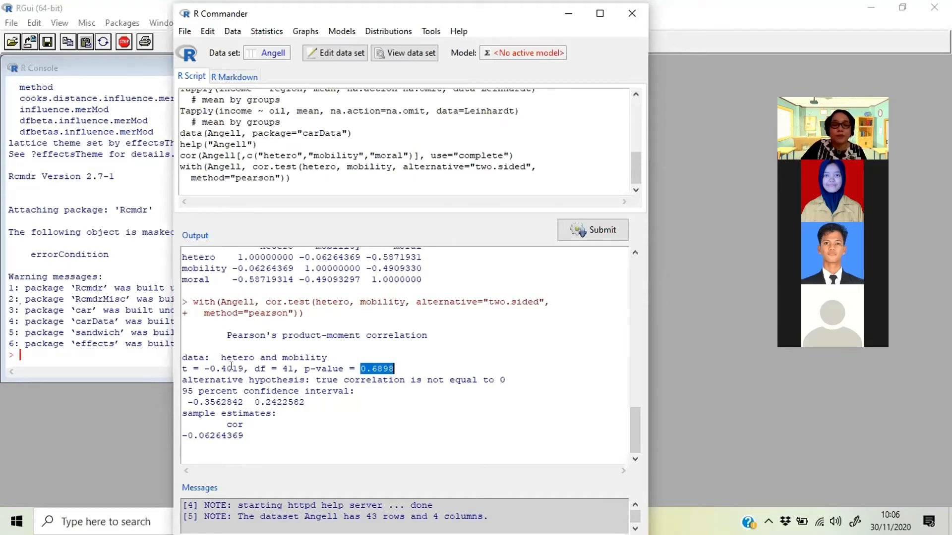
left_click_drag(209, 369, 240, 367)
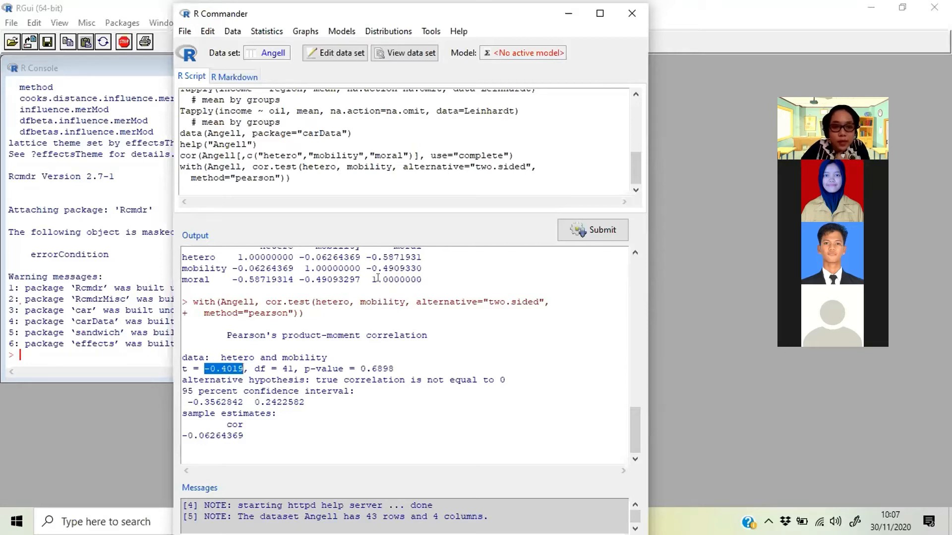
scroll(312, 278, "up", 1)
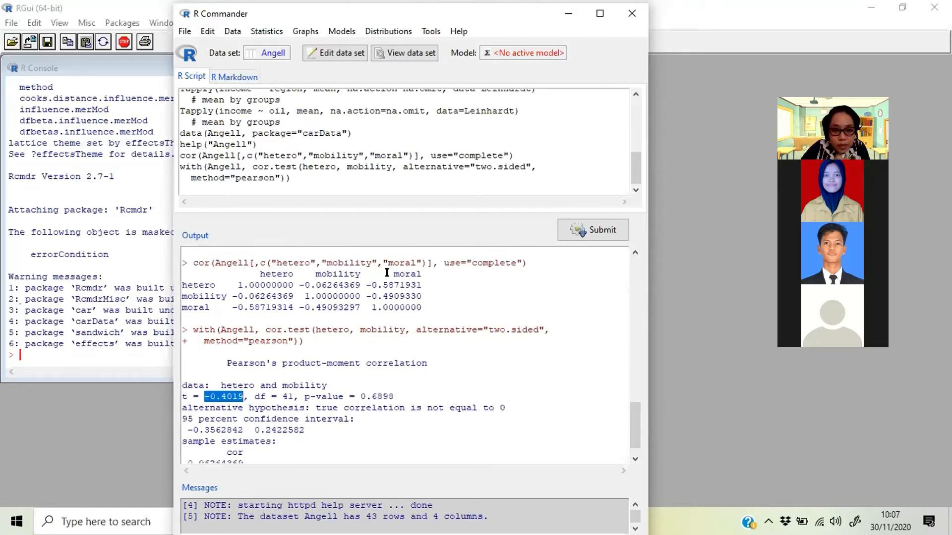
left_click_drag(405, 275, 395, 275)
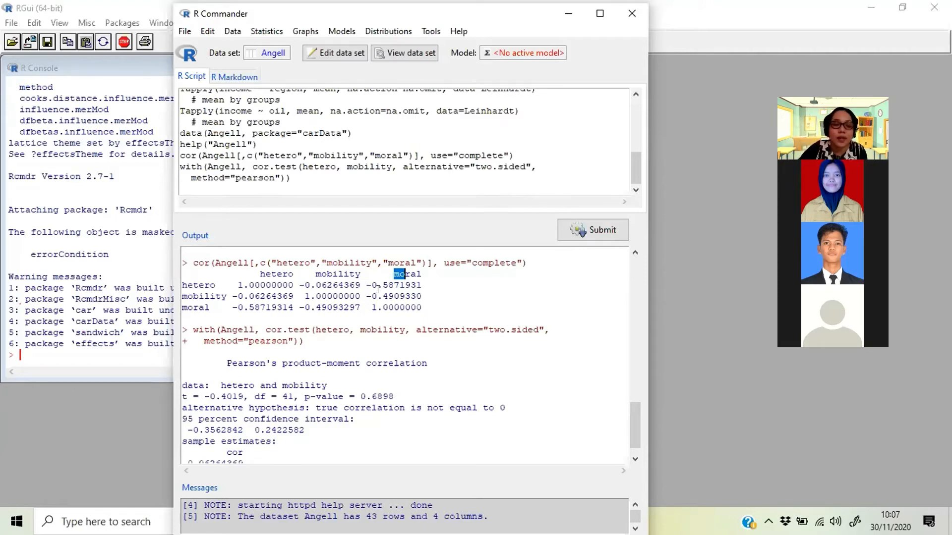
scroll(333, 422, "down", 1)
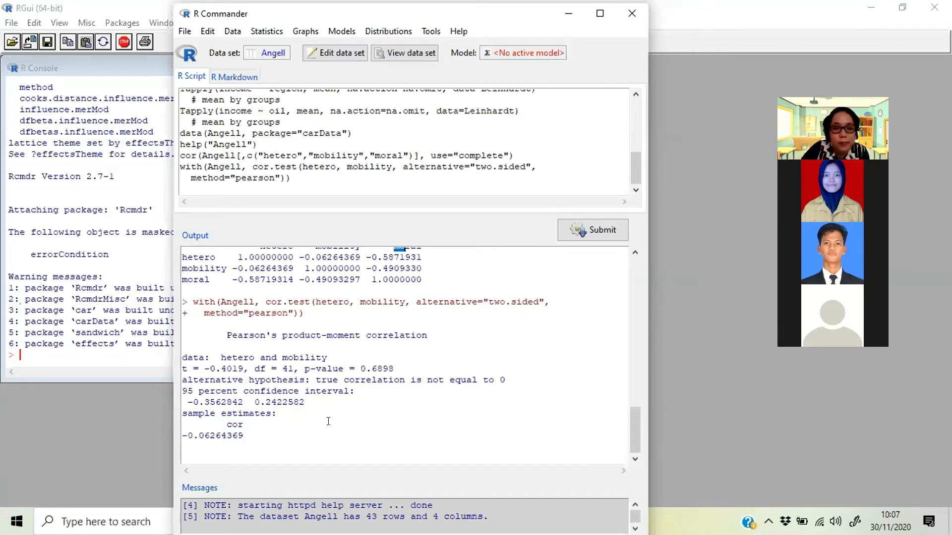
- Run a two-sided Pearson product-moment correlation test between hetero and moral
left_click(271, 31)
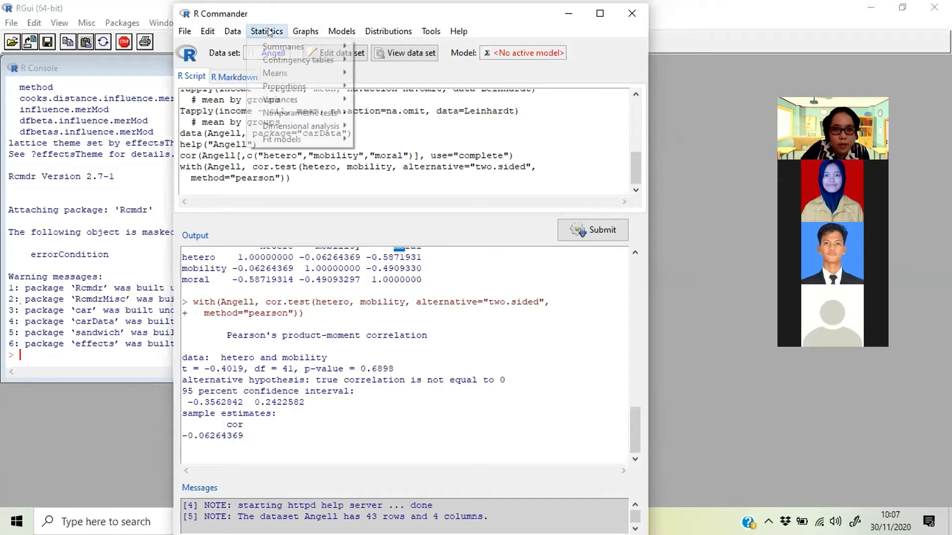
mouse_move(274, 47)
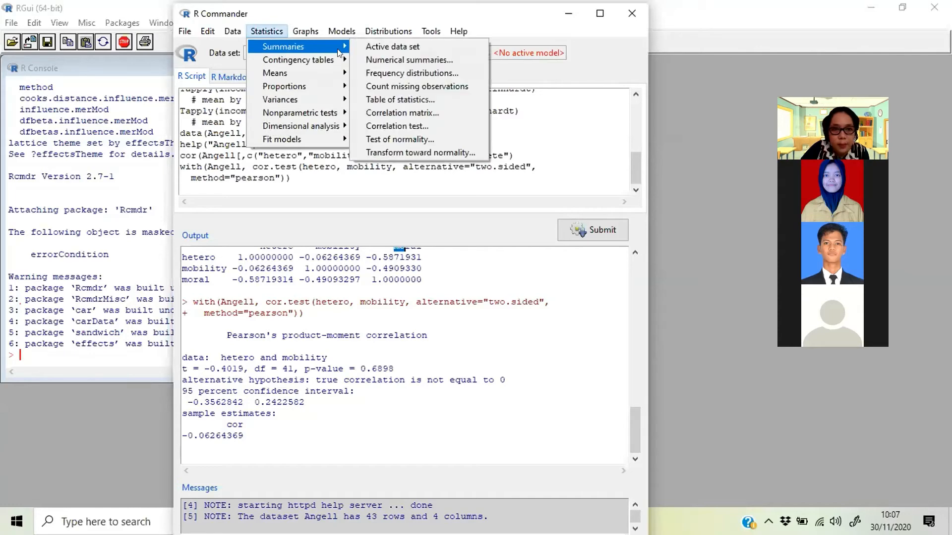
left_click(385, 123)
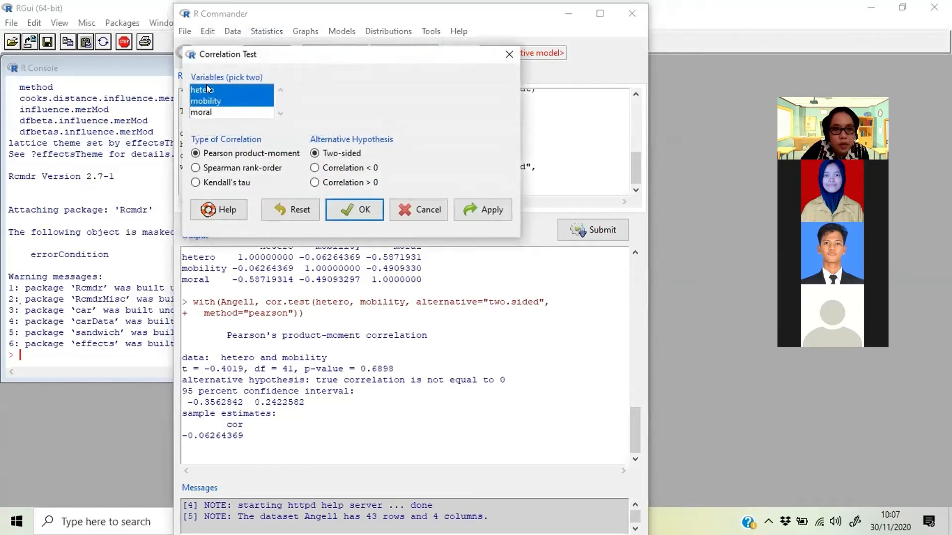
left_click(206, 89)
left_click(203, 113, "ctrl")
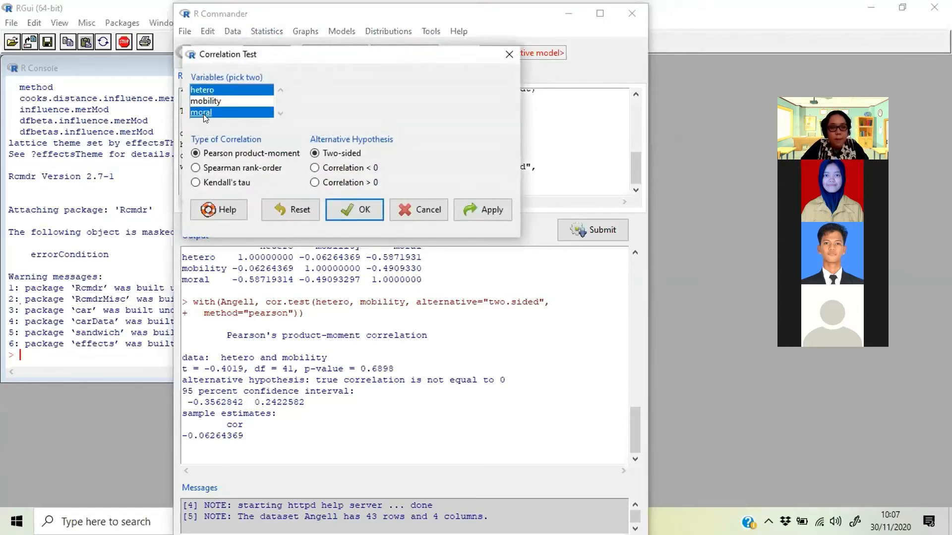
left_click(369, 211)
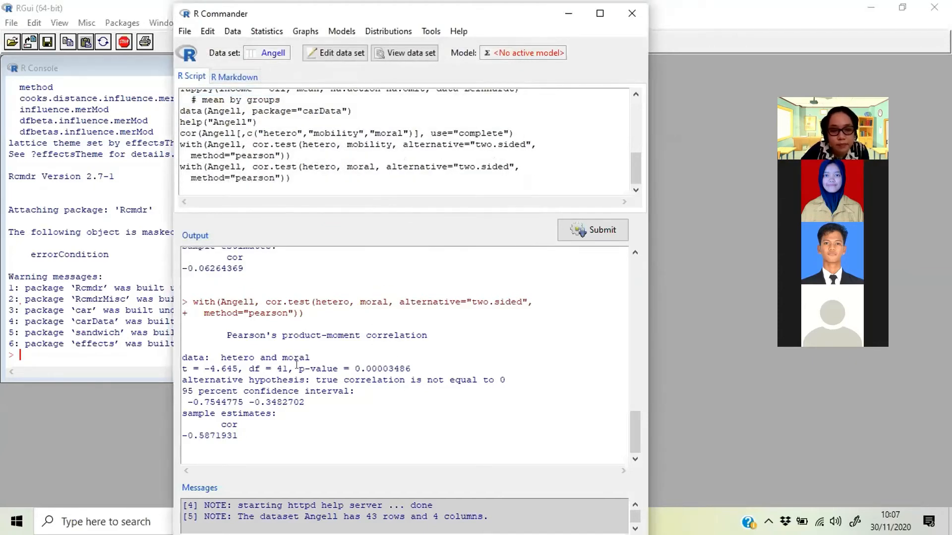
- Highlight the p-value and the correlation estimate in the hetero and moral test output to examine them
left_click_drag(299, 368, 422, 365)
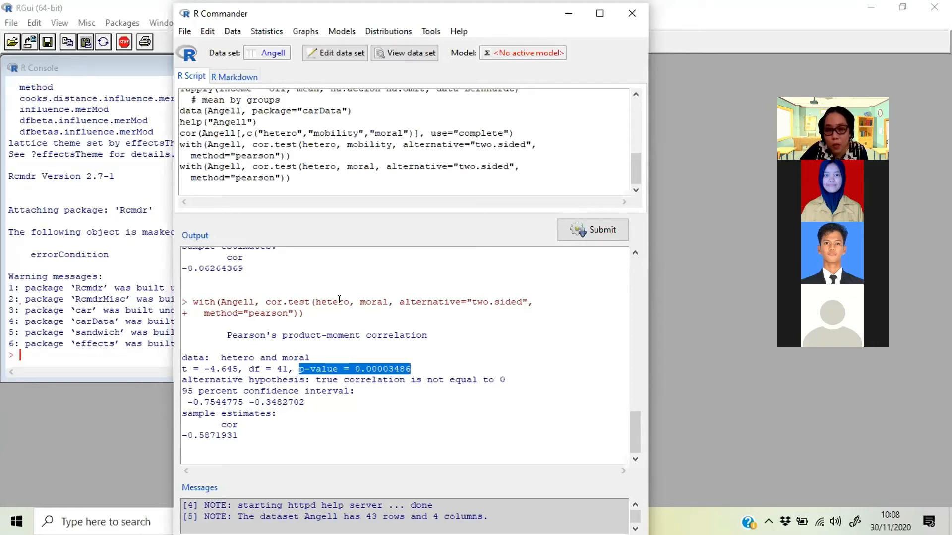
left_click(376, 368)
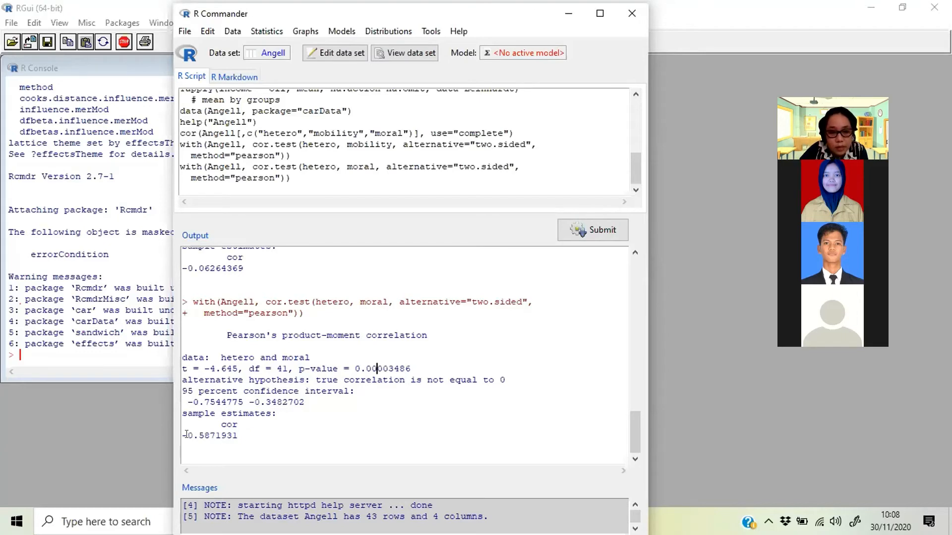
left_click_drag(183, 433, 234, 435)
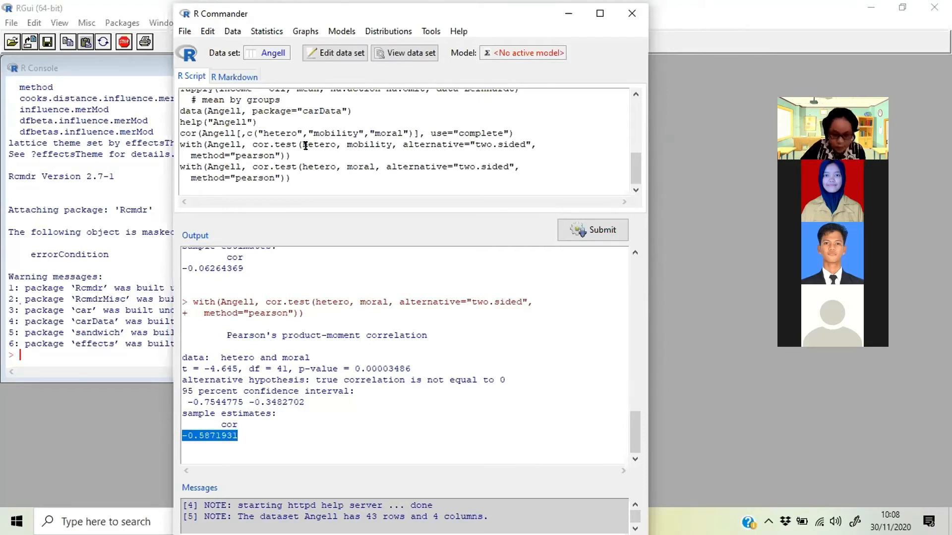
left_click(242, 434)
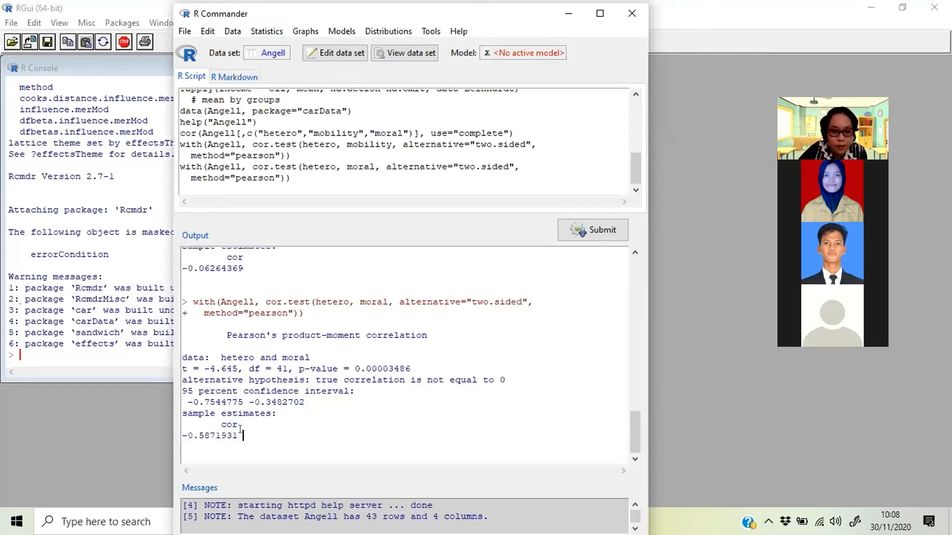
- Run a Shapiro-Wilk normality test on the hetero variable
left_click(269, 32)
mouse_move(284, 46)
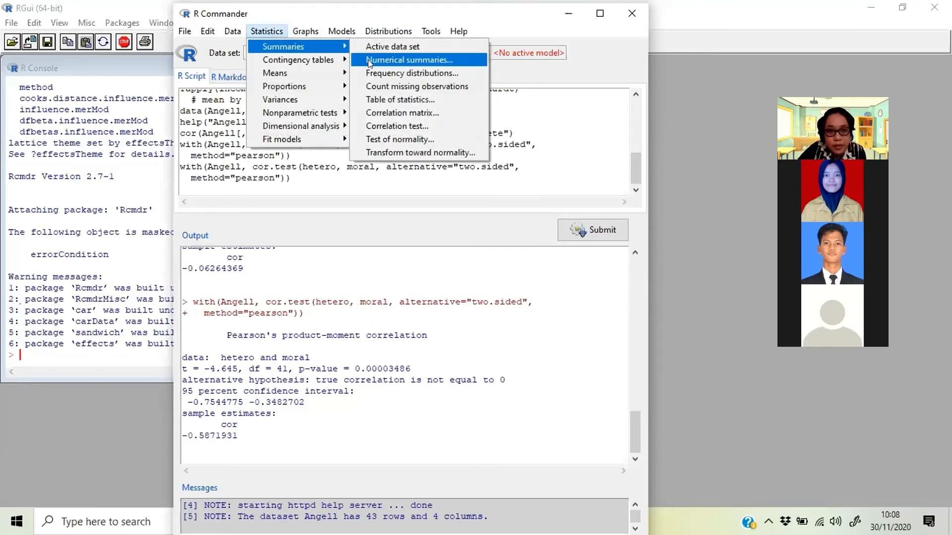
left_click(395, 139)
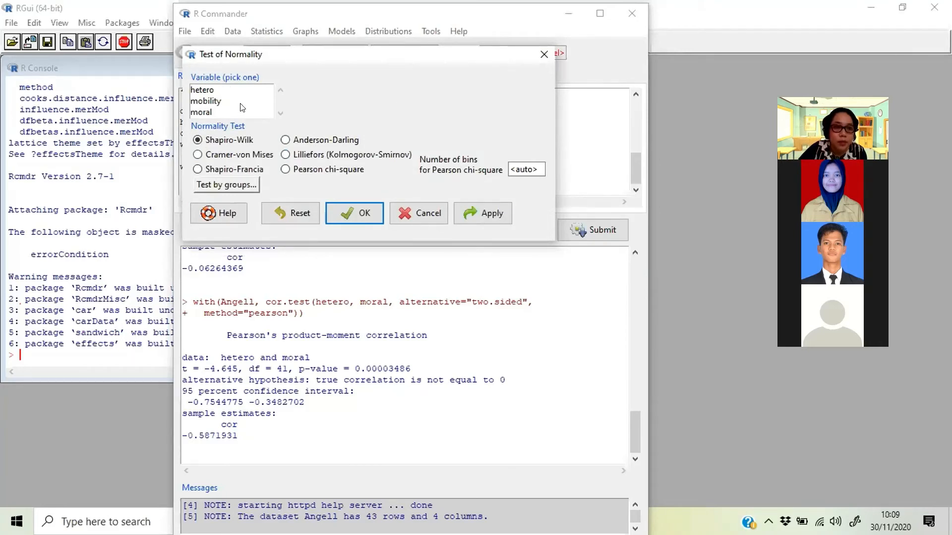
left_click(204, 93)
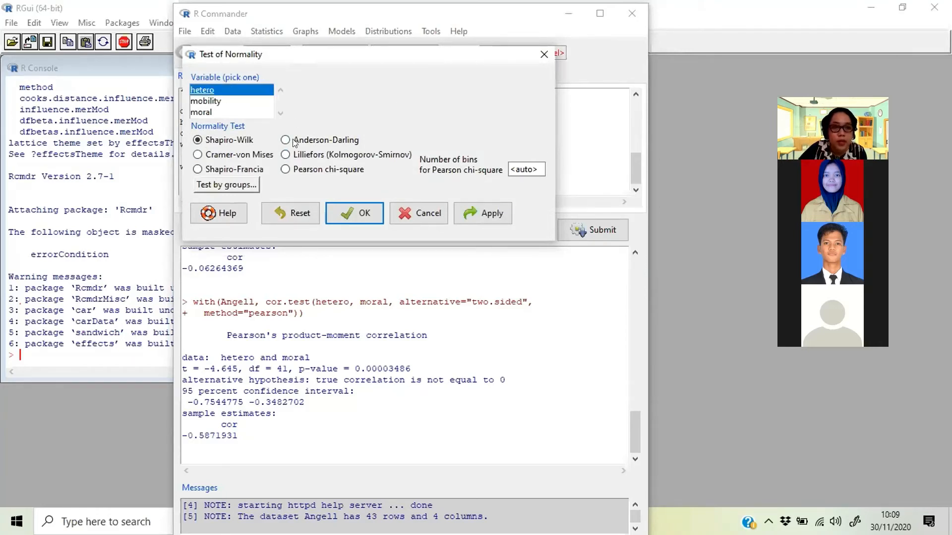
left_click(355, 212)
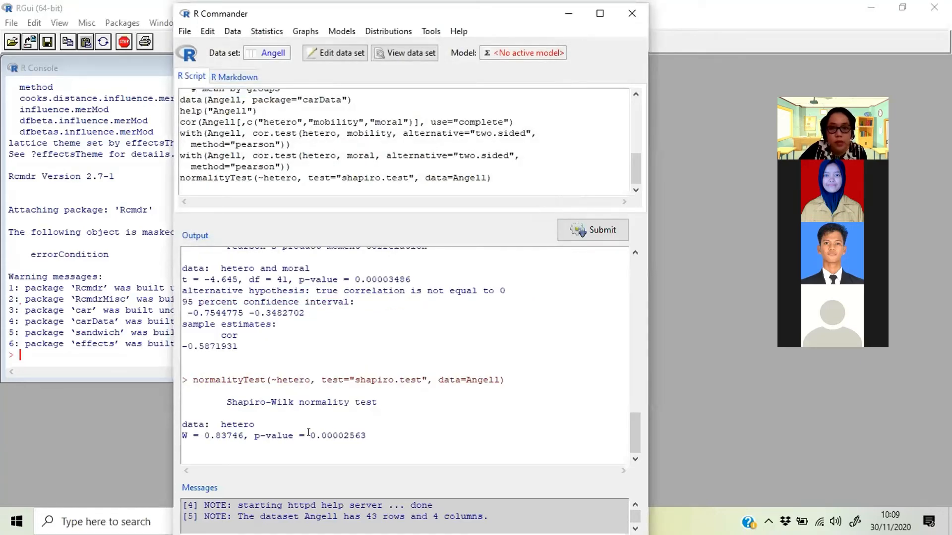
left_click(797, 62)
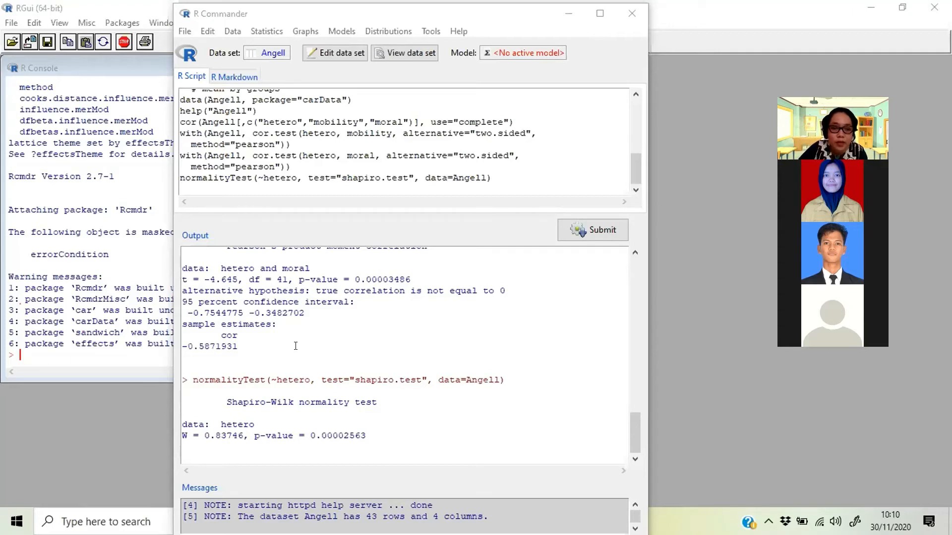
- Run a Shapiro-Wilk normality test on the mobility variable of the Angell data set
left_click(276, 31)
mouse_move(296, 47)
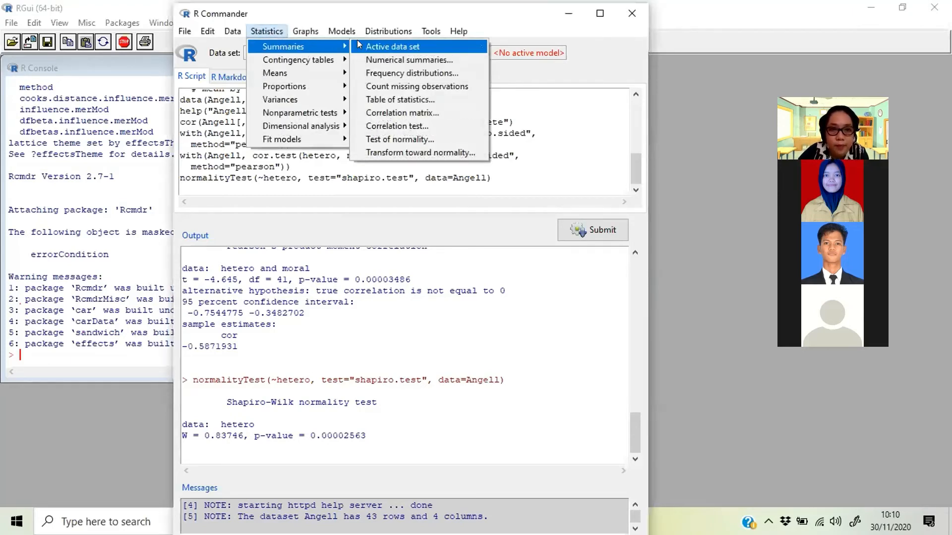
left_click(384, 139)
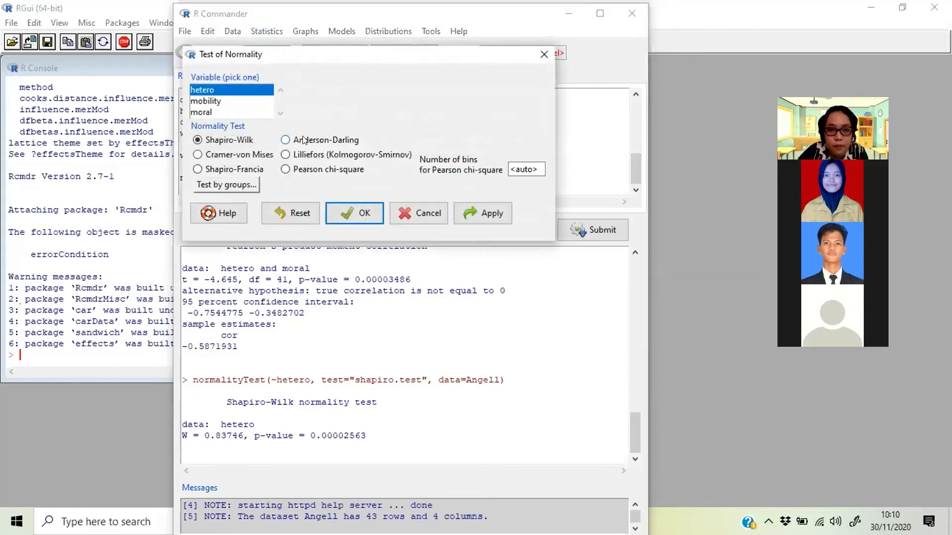
left_click(219, 101)
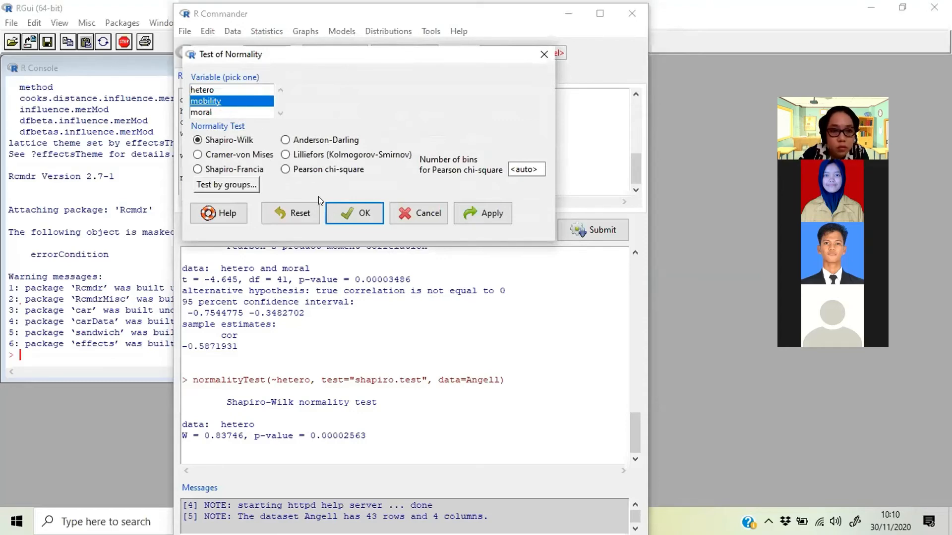
left_click(347, 210)
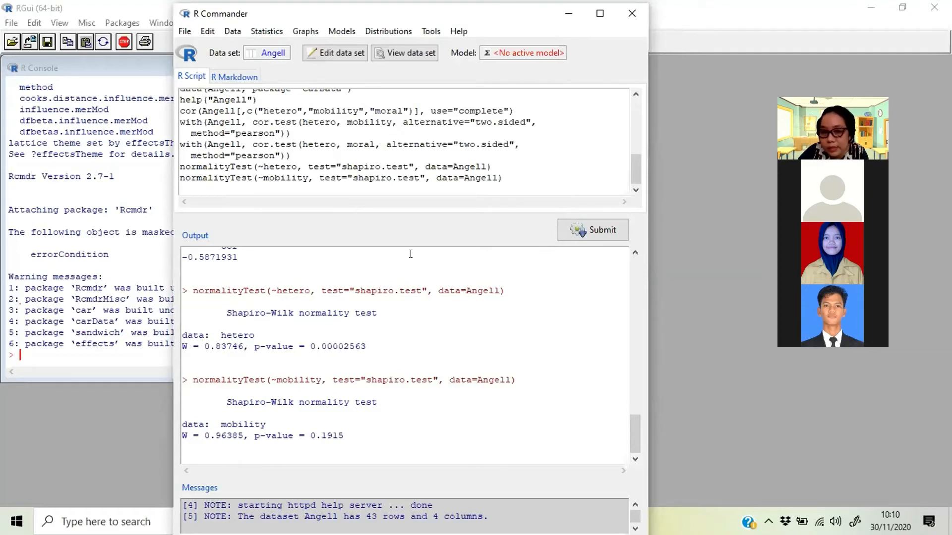
left_click(268, 32)
mouse_move(285, 50)
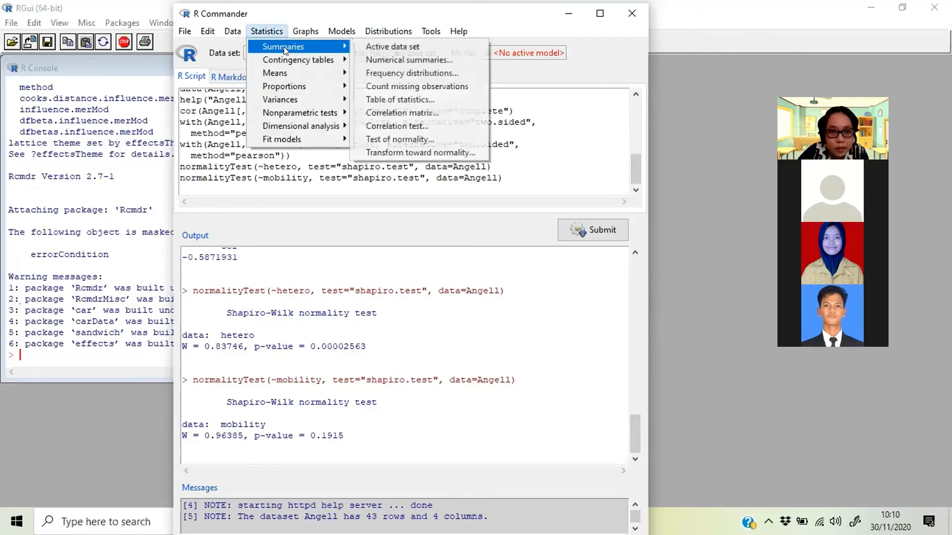
left_click(385, 138)
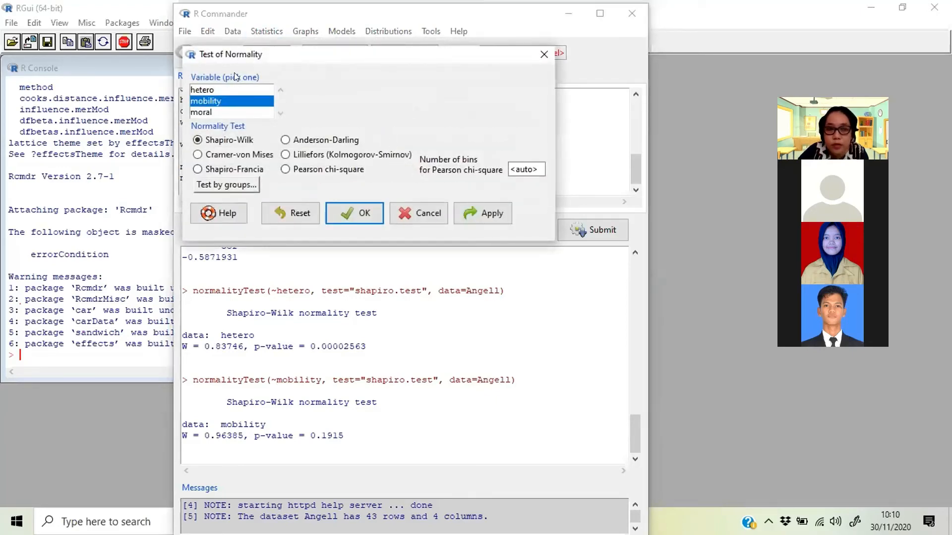
left_click(223, 85)
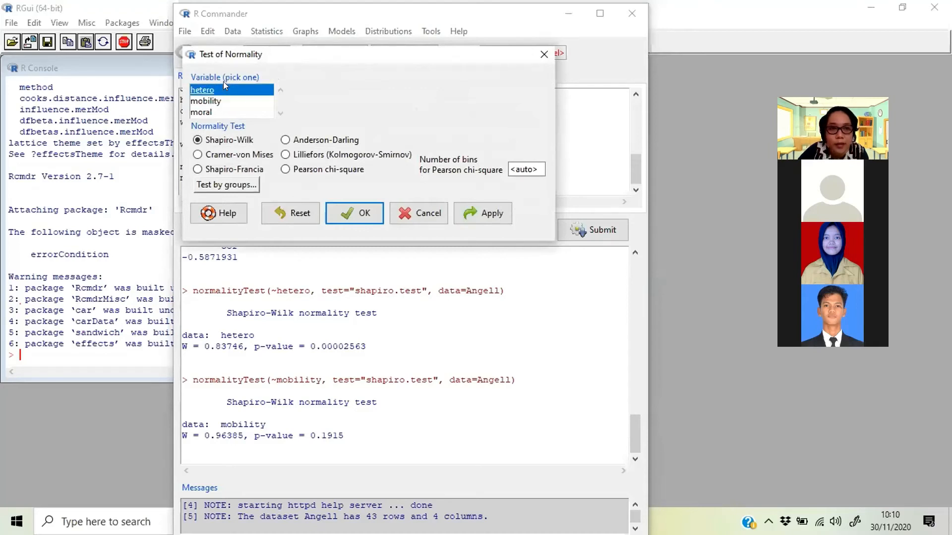
left_click(223, 97, "ctrl")
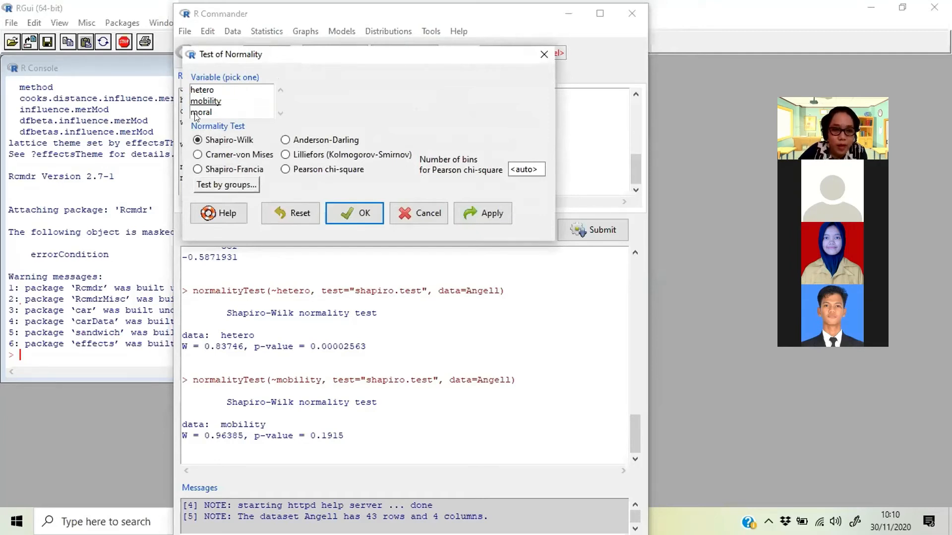
left_click(418, 213)
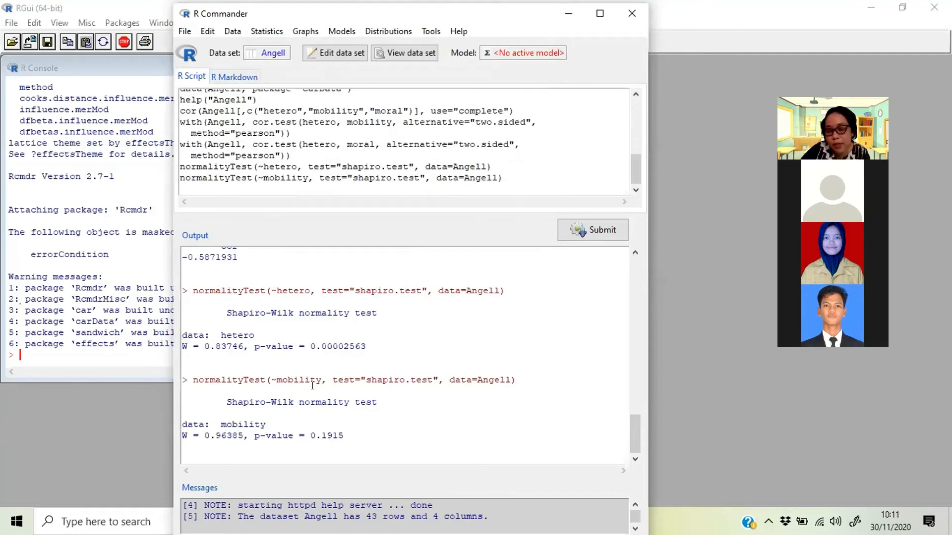
- Run a Shapiro-Wilk normality test on the moral variable of the Angell data set
left_click(266, 31)
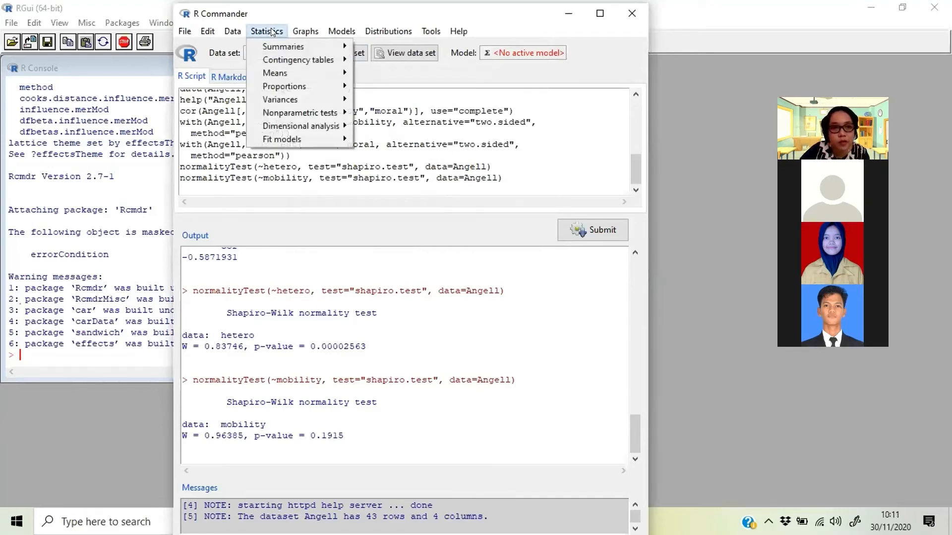
mouse_move(272, 46)
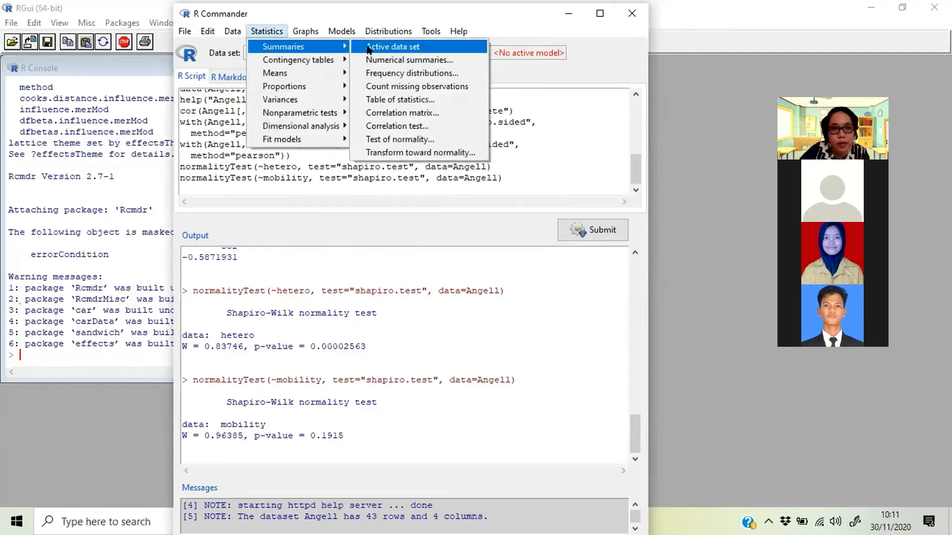
left_click(389, 137)
left_click(224, 113)
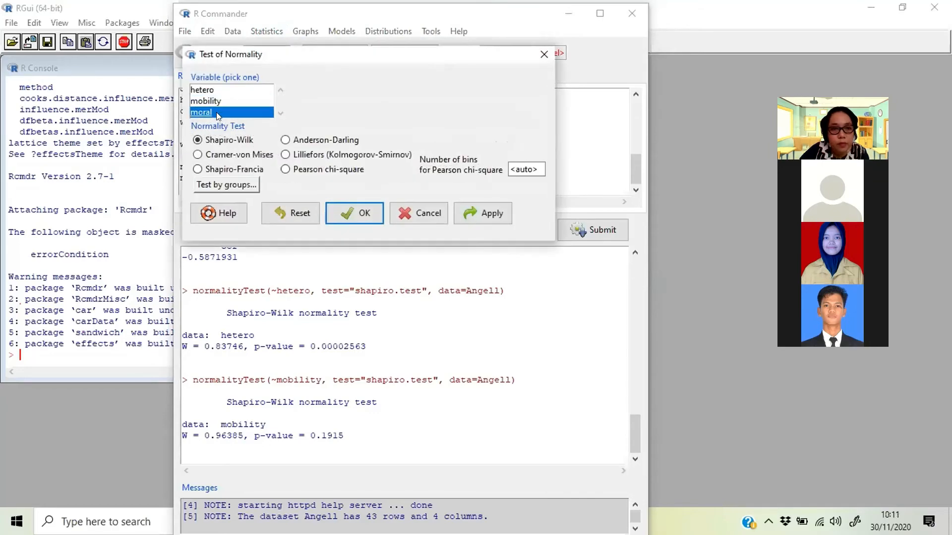
left_click(371, 212)
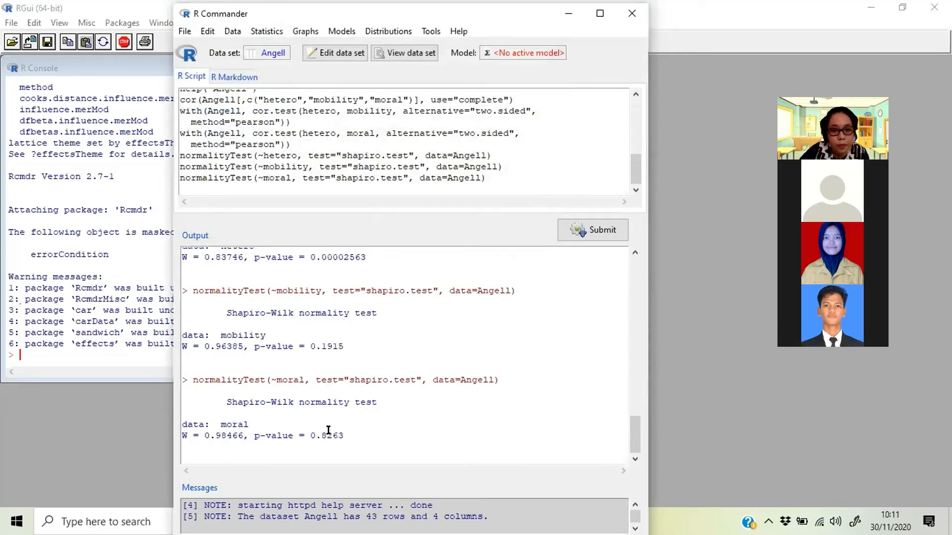
- Run a two-sided Pearson product-moment correlation test between mobility and moral
scroll(324, 346, "up", 3)
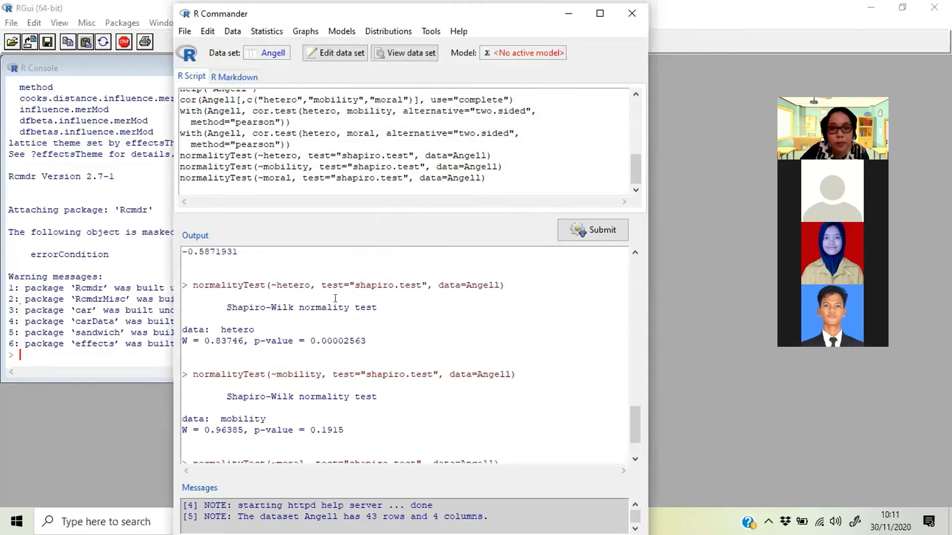
scroll(329, 300, "up", 1)
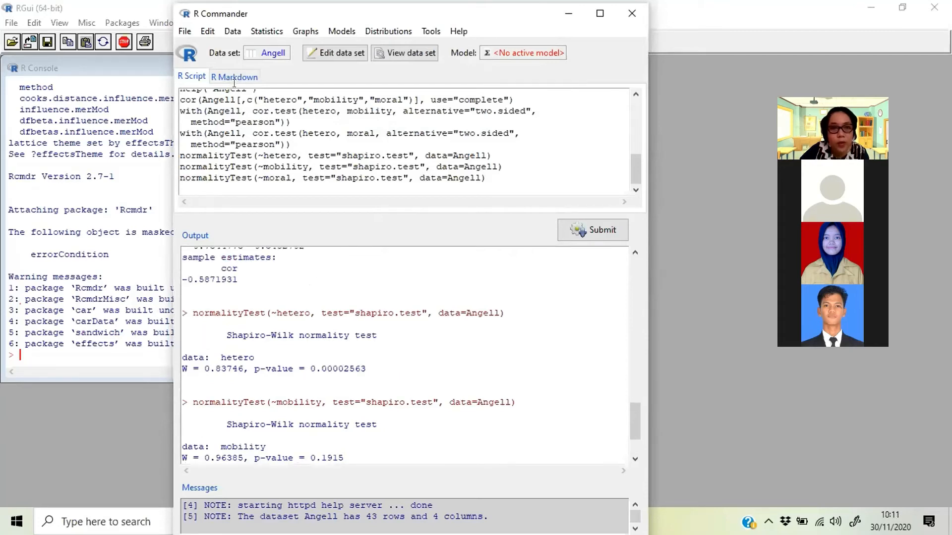
left_click(262, 31)
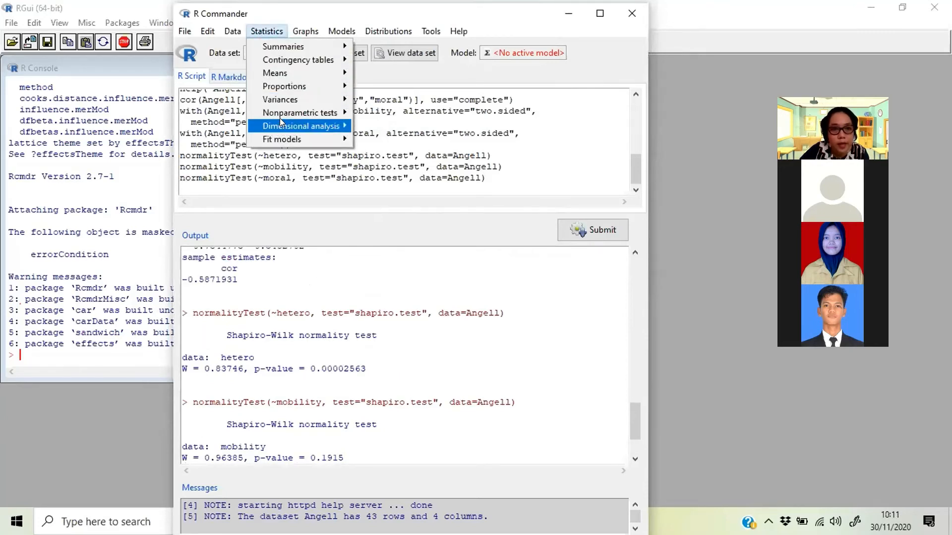
mouse_move(329, 58)
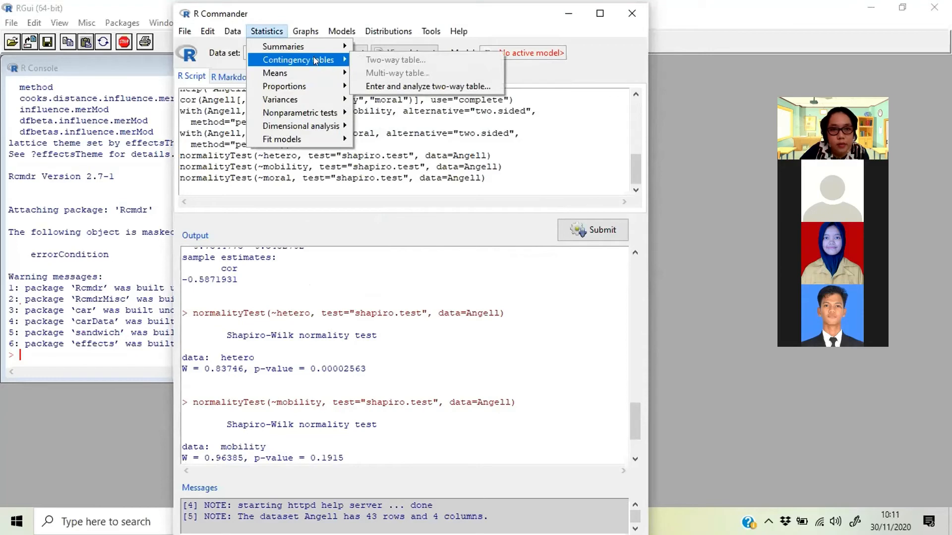
left_click(390, 123)
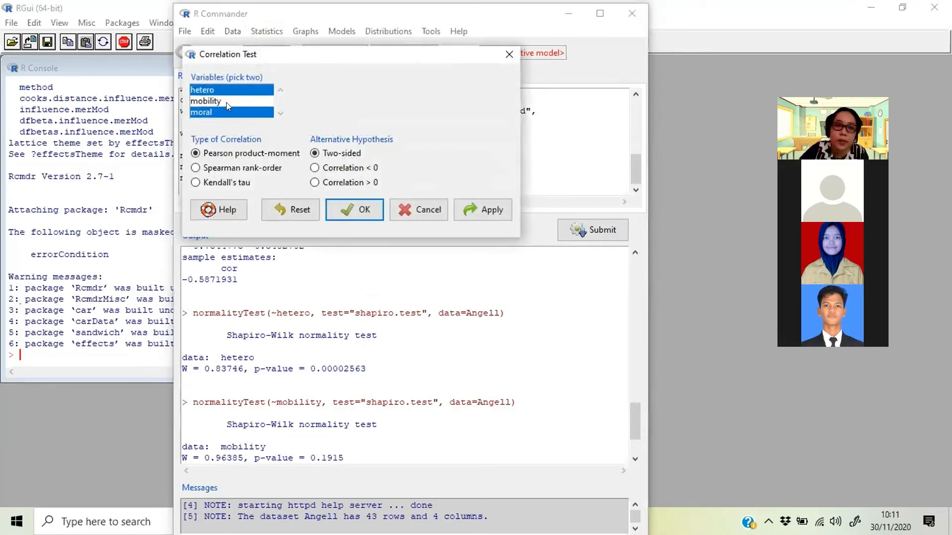
left_click(226, 102)
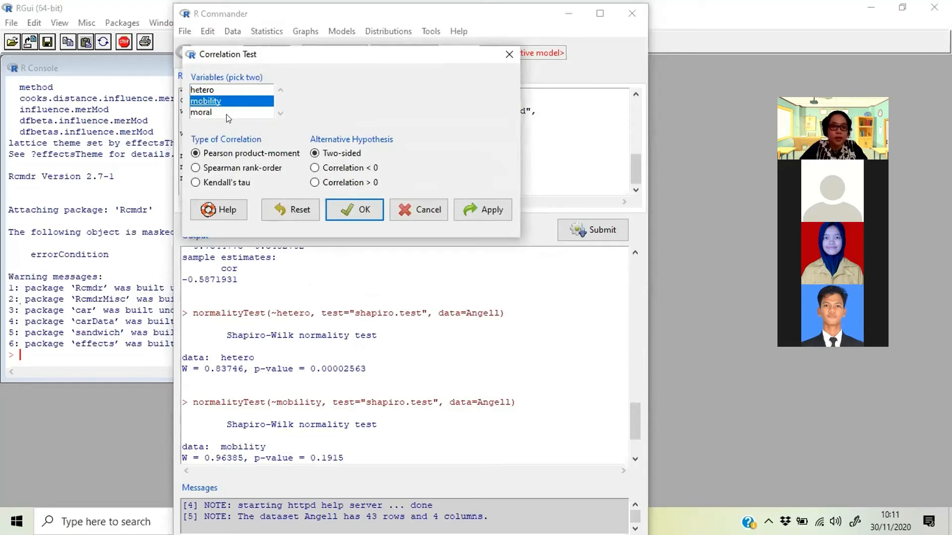
left_click(227, 113, "ctrl")
left_click(353, 210)
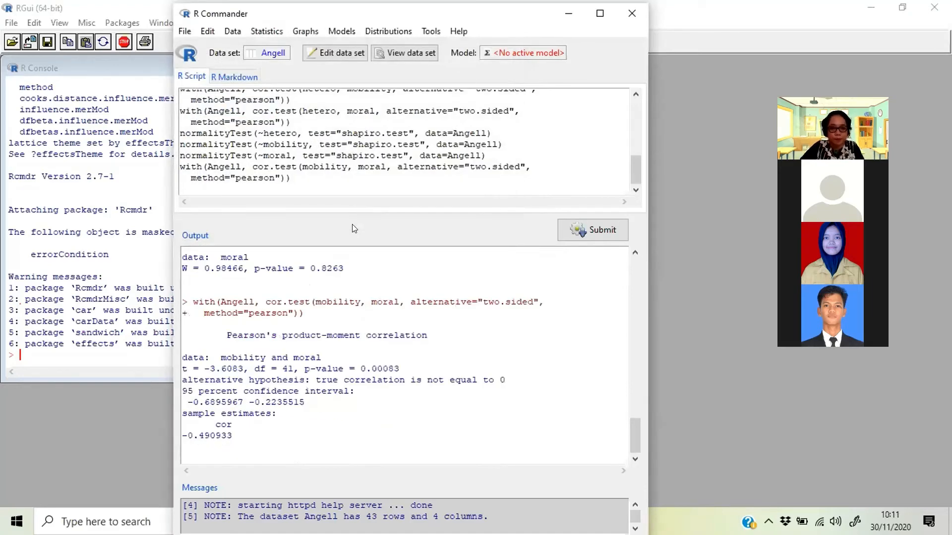
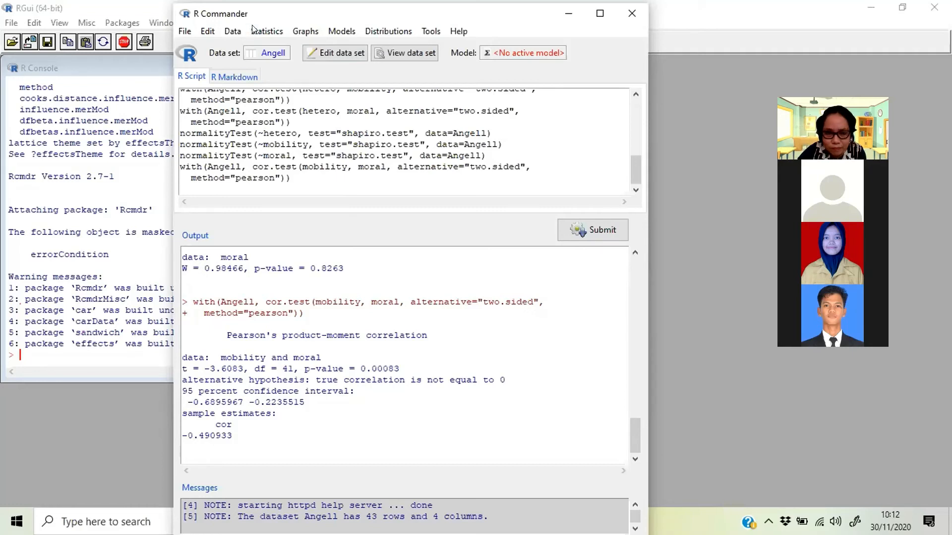
- Draw a scatterplot of the Angell data with hetero as the x-variable and mobility as the y-variable
left_click_drag(253, 25, 253, 22)
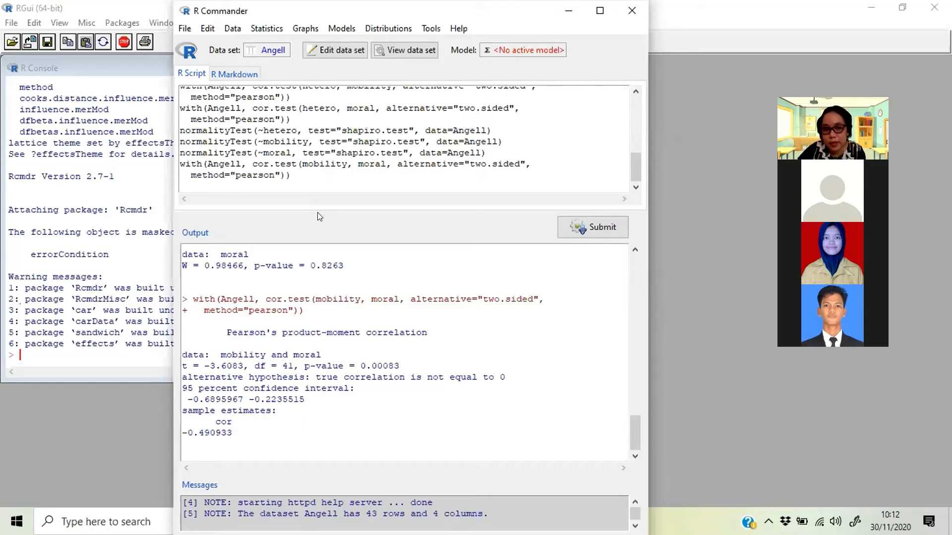
left_click(306, 29)
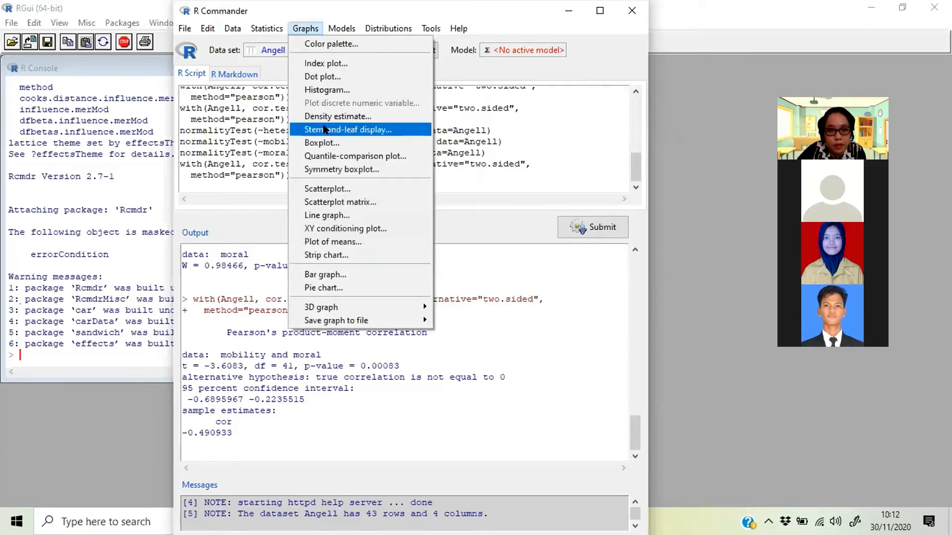
left_click(327, 189)
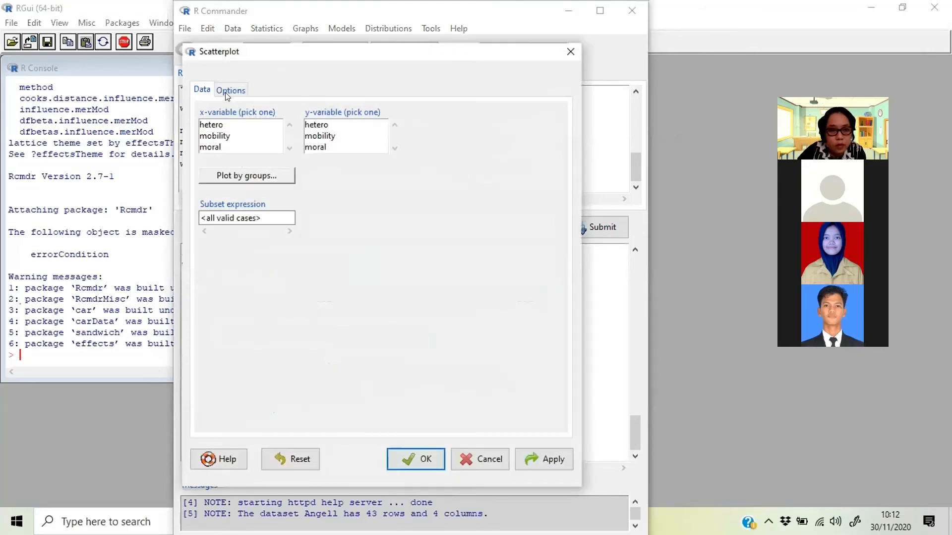
left_click(214, 128)
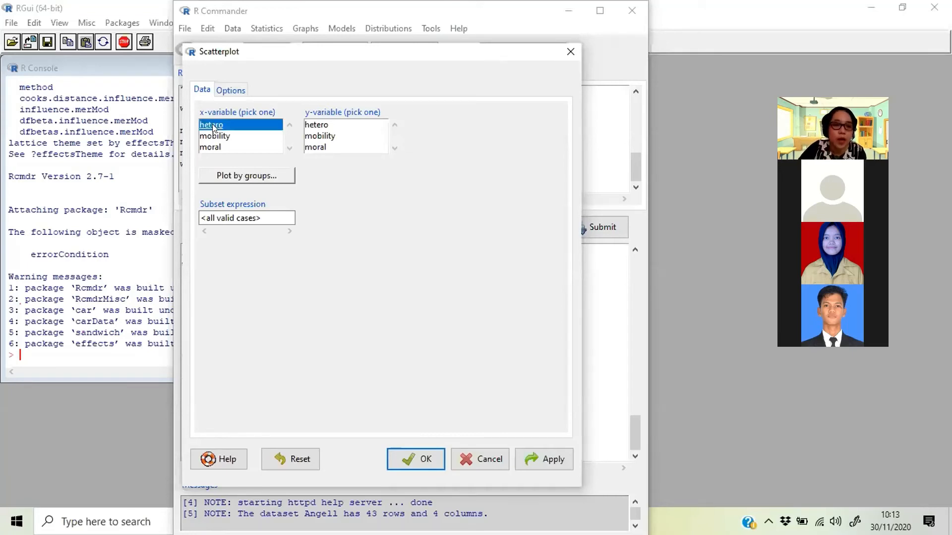
left_click(316, 138)
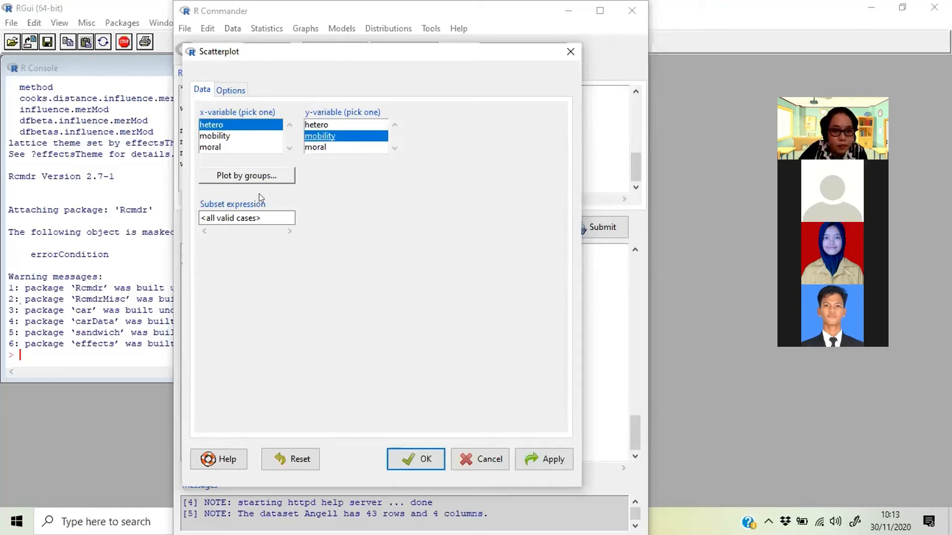
left_click(426, 462)
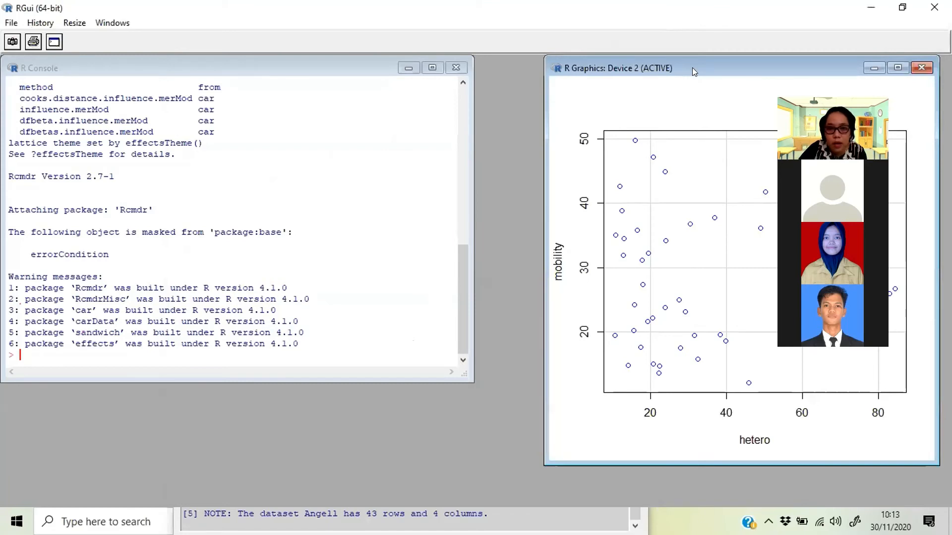
- Move the graphics window over the R Console to examine the mobility–hetero scatterplot, minimize it and return to R Commander
left_click_drag(692, 67, 376, 74)
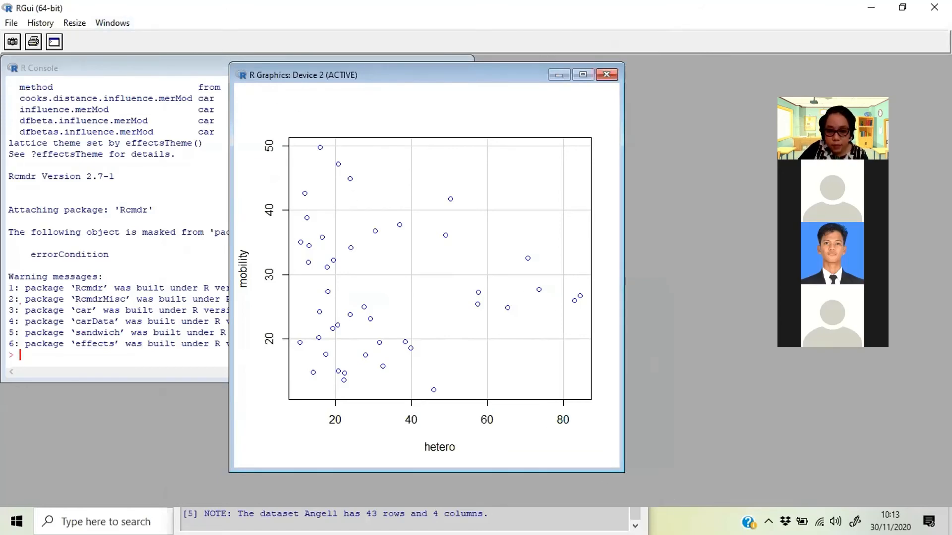
left_click(558, 74)
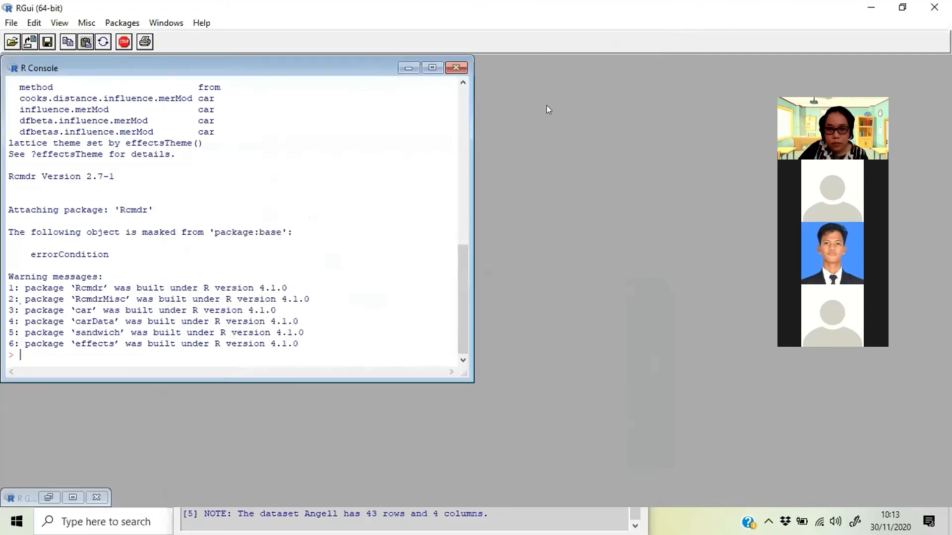
left_click(521, 511)
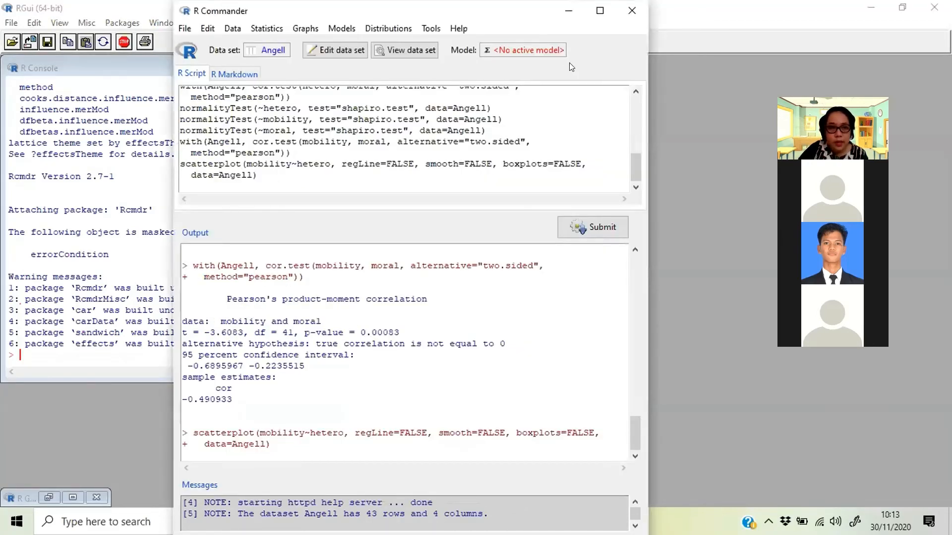
- Draw a scatterplot of the Angell data with mobility as the x-variable and moral as the y-variable
left_click(305, 28)
left_click(344, 184)
left_click(227, 137)
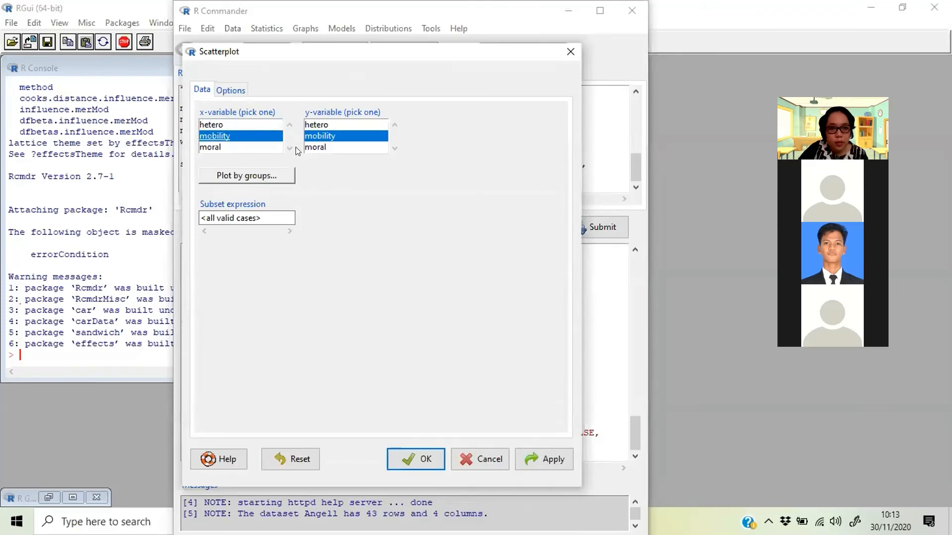
left_click(314, 147)
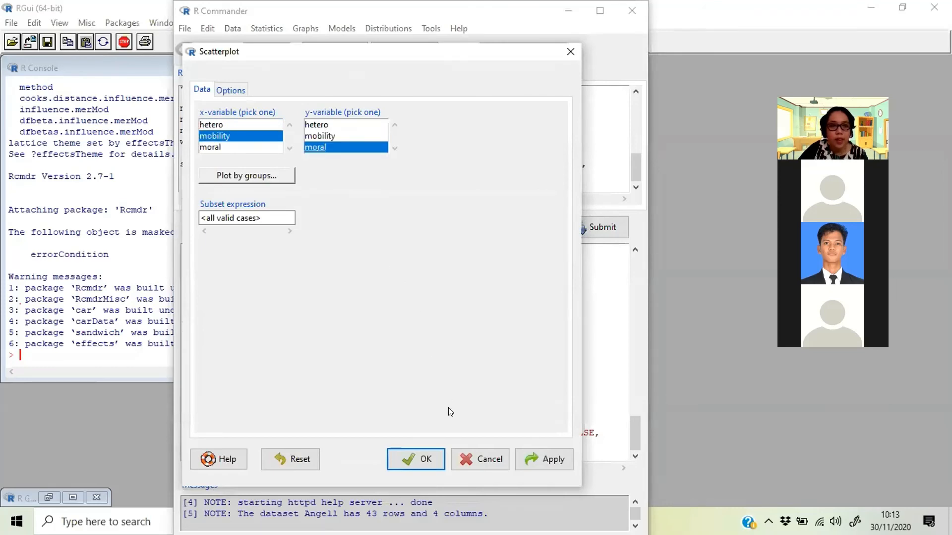
left_click(417, 460)
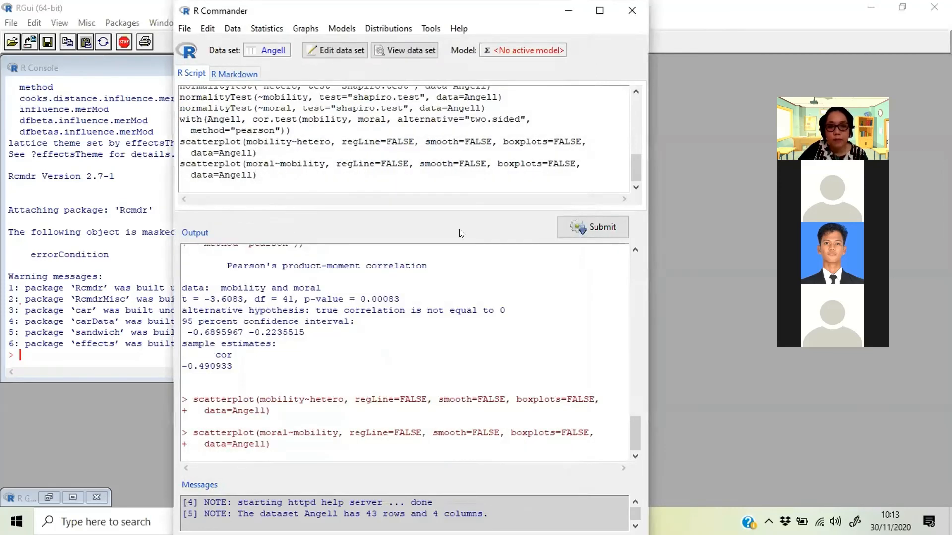
- Restore the graphics window in RGui to examine the moral–mobility scatterplot, minimize it and return to R Commander
left_click(161, 23)
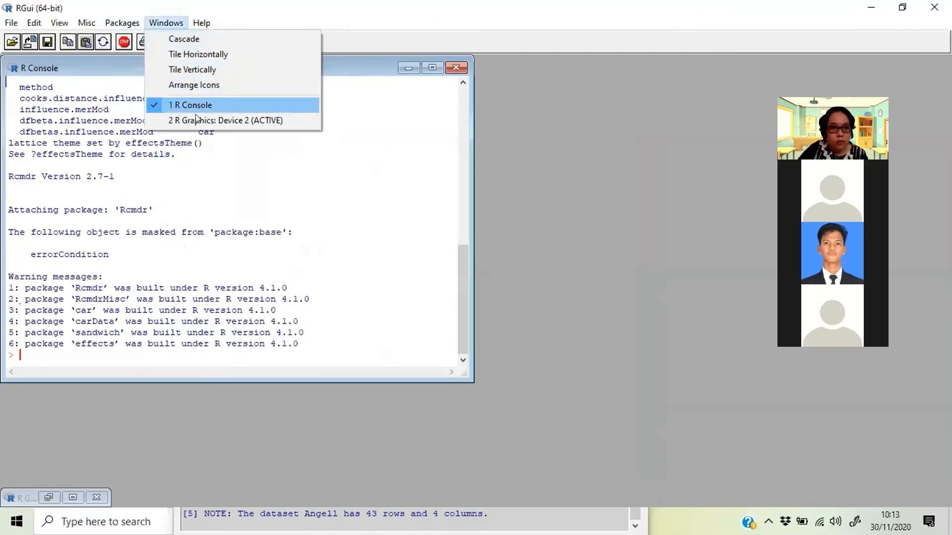
left_click(197, 120)
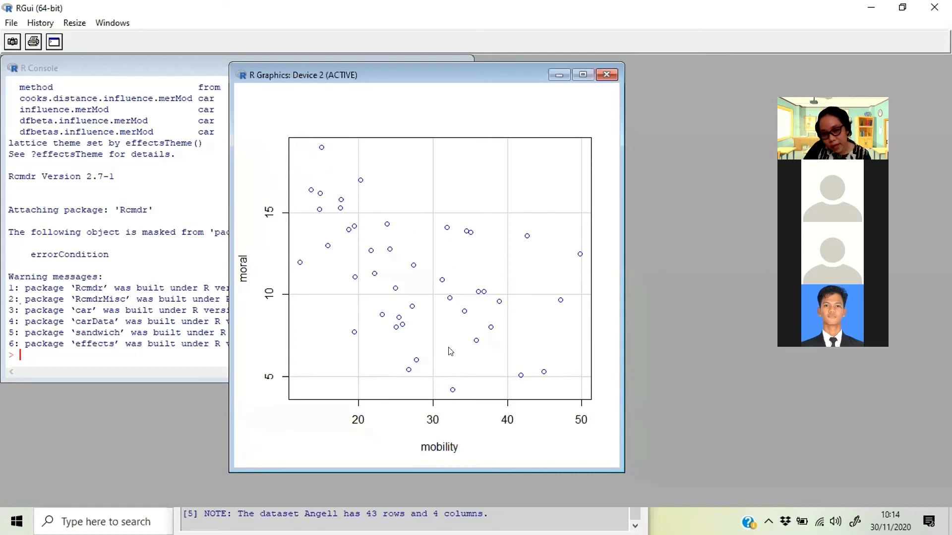
left_click(559, 75)
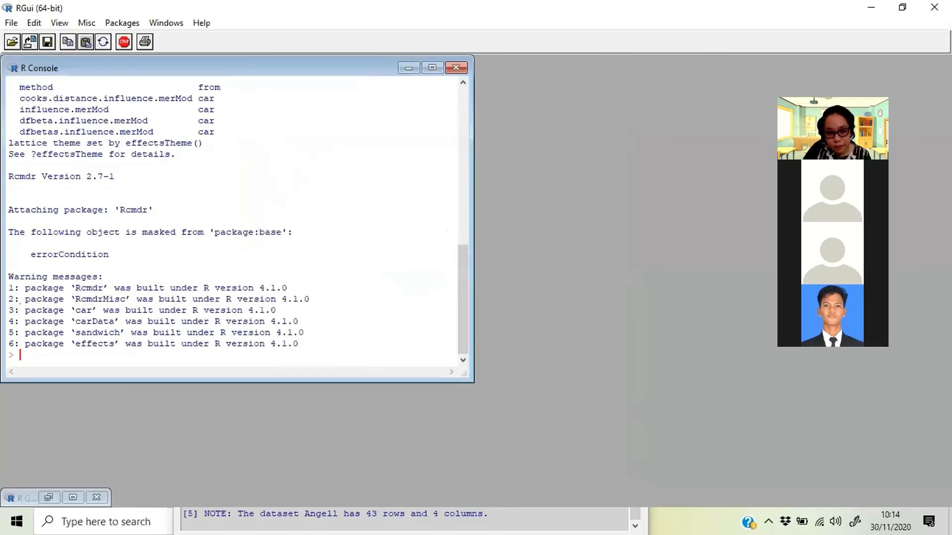
left_click(457, 522)
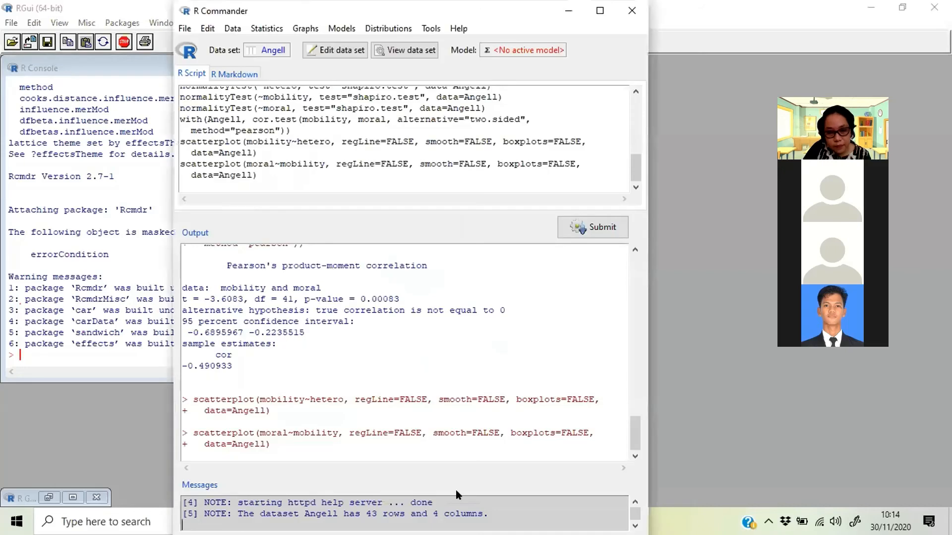
- Draw a boxplot of the hetero variable, keeping automatic outlier identification and automatic plot labels
left_click(302, 30)
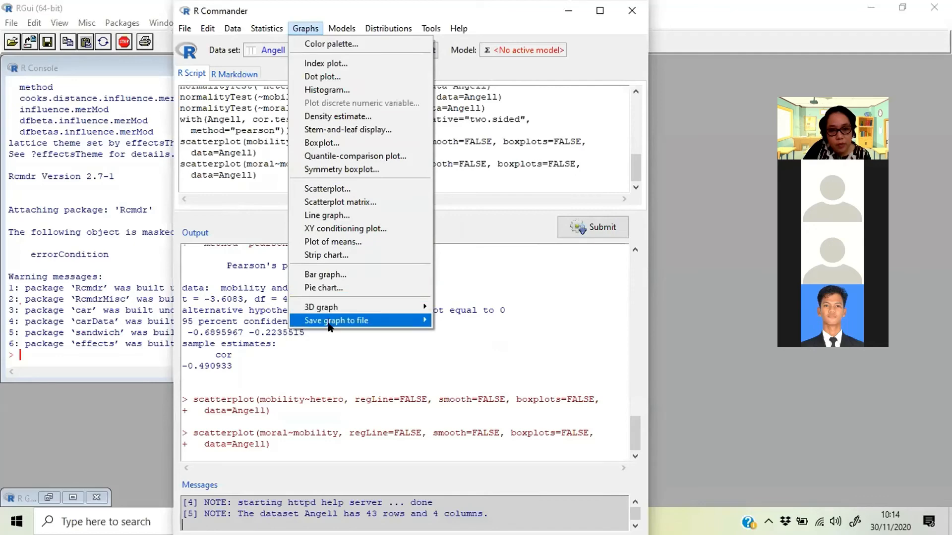
left_click(323, 143)
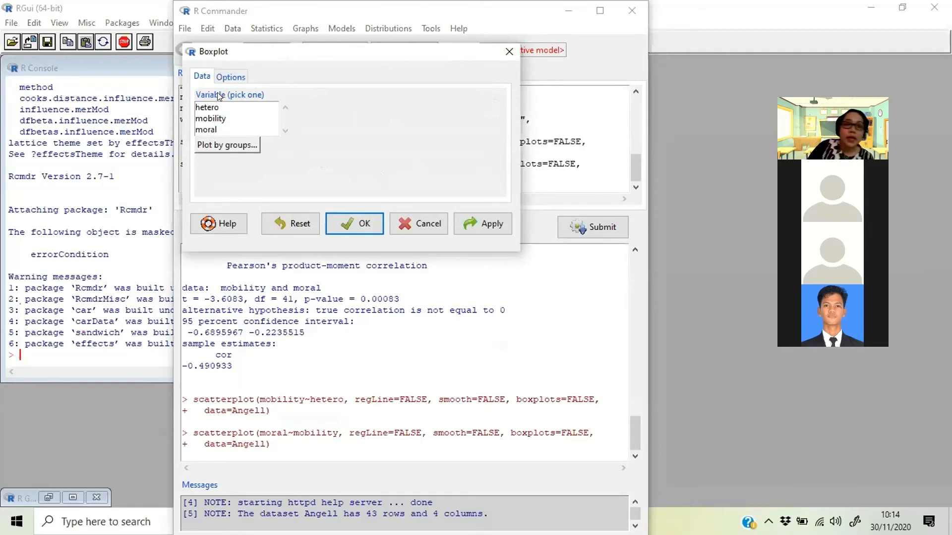
left_click(216, 109)
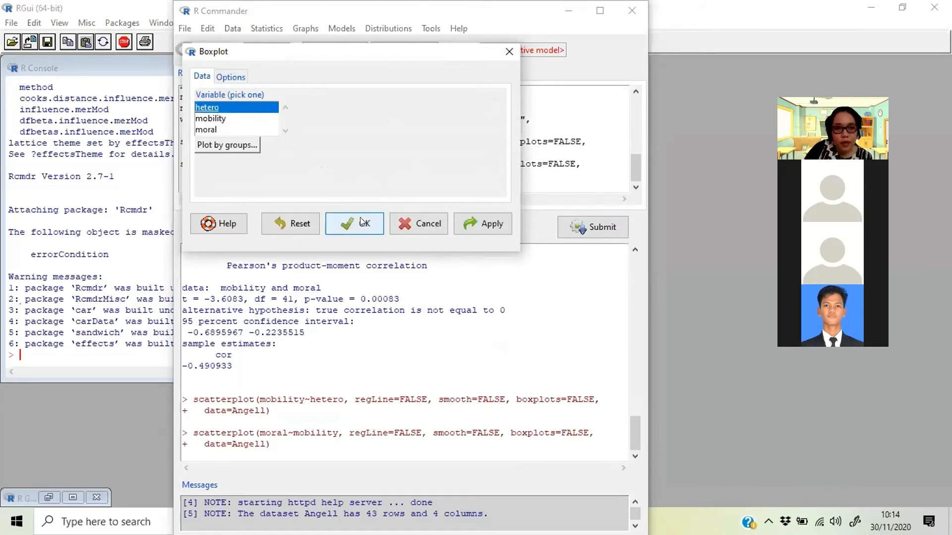
left_click(230, 77)
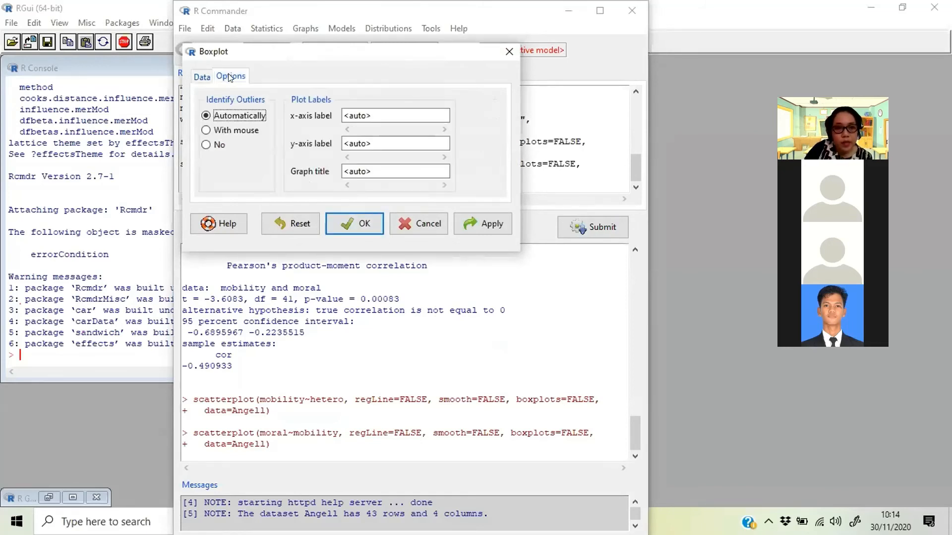
left_click(202, 75)
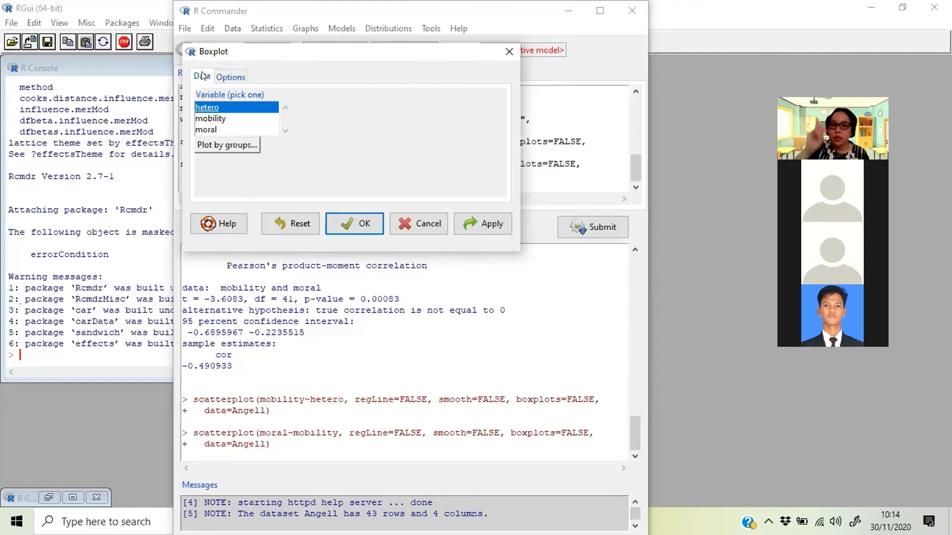
left_click(359, 229)
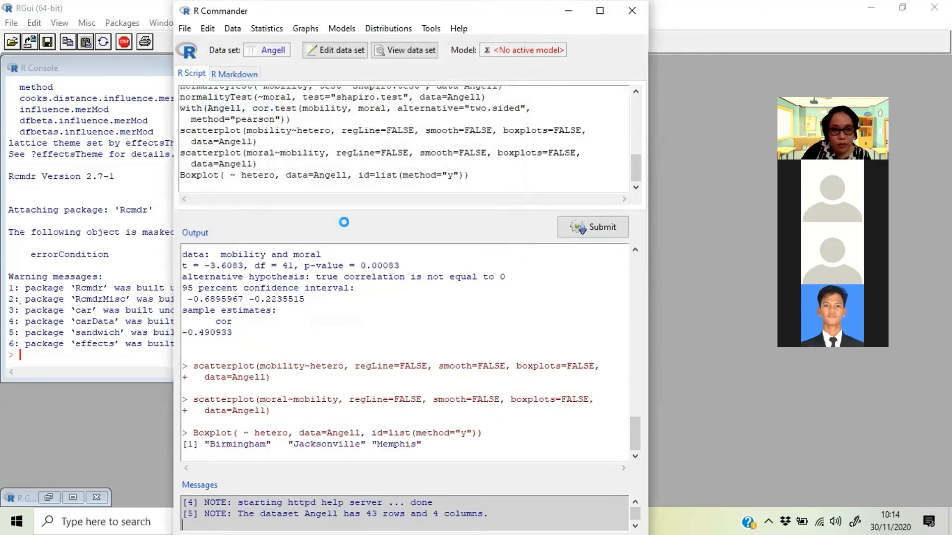
- Bring up the graphics window in RGui to examine the hetero boxplot and its labelled outliers, and return to R Commander
left_click(173, 10)
left_click(166, 23)
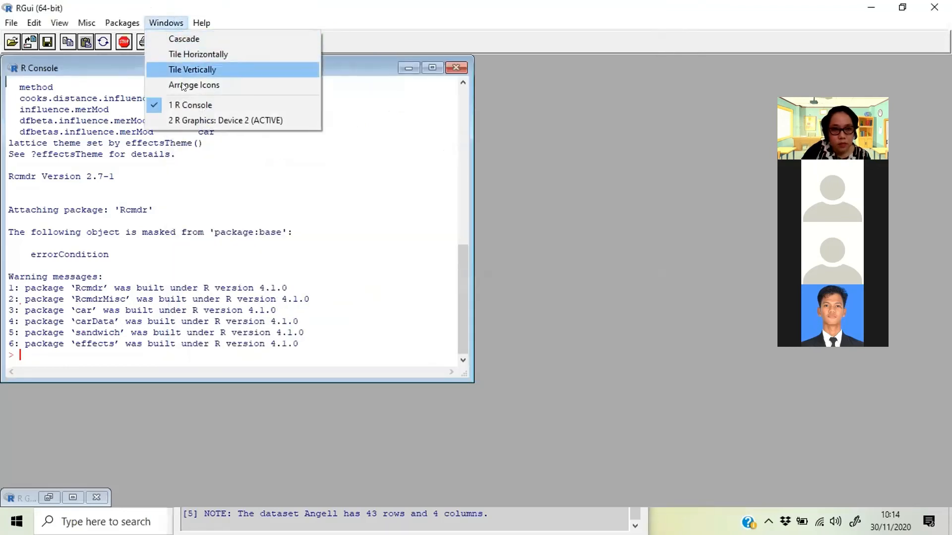
left_click(181, 118)
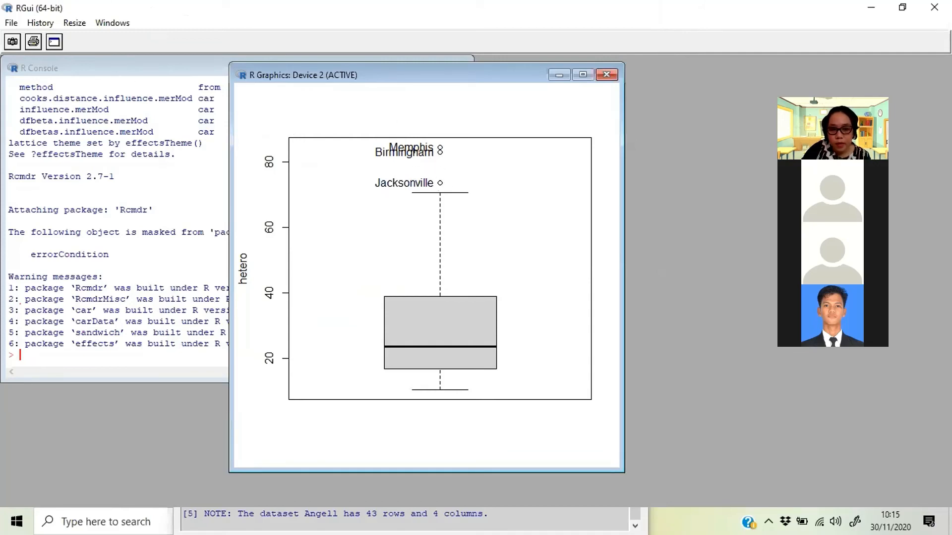
left_click(317, 524)
- Draw a boxplot of the mobility variable of the Angell data set
left_click(273, 30)
left_click(302, 31)
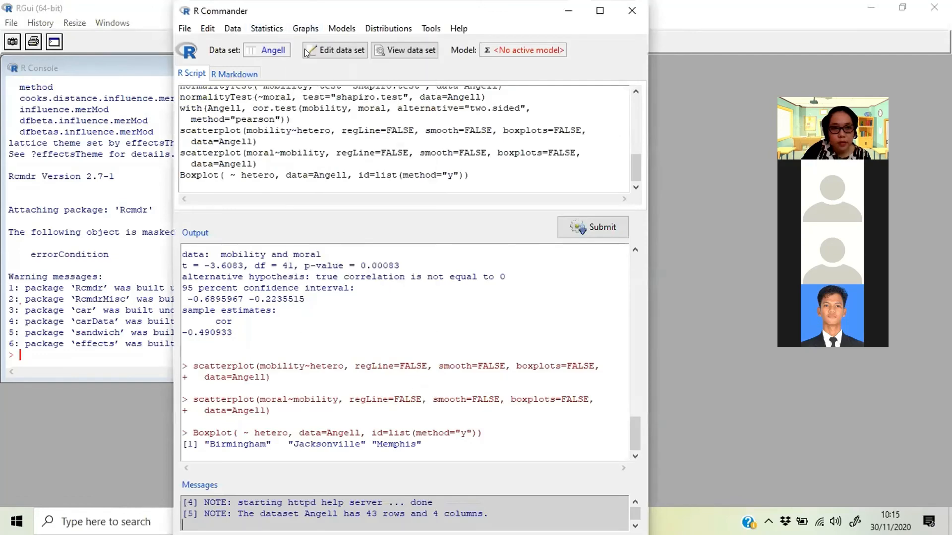
left_click(298, 30)
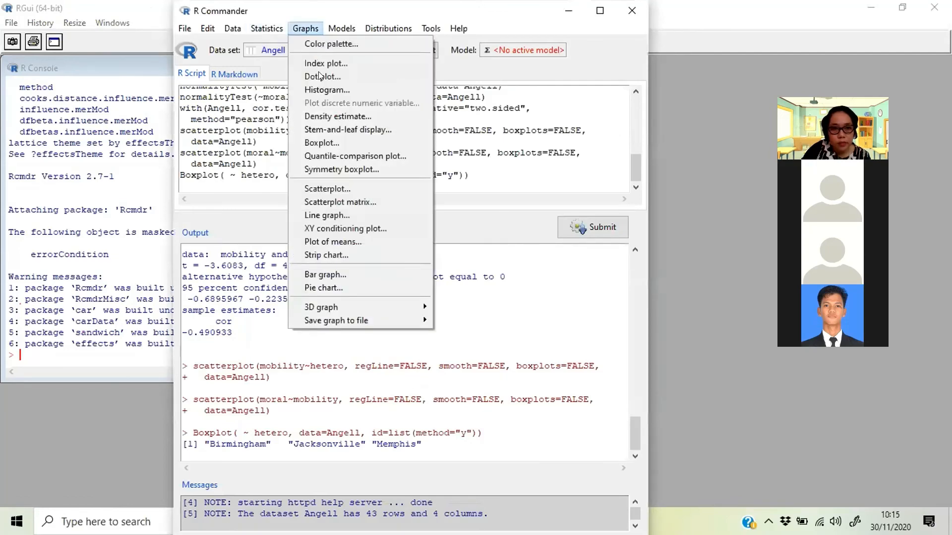
left_click(345, 141)
left_click(208, 119)
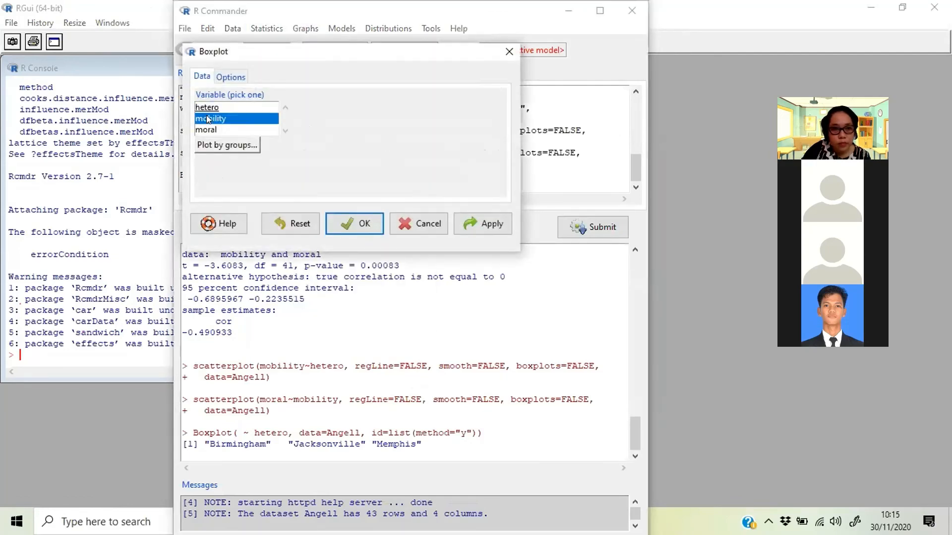
left_click(351, 212)
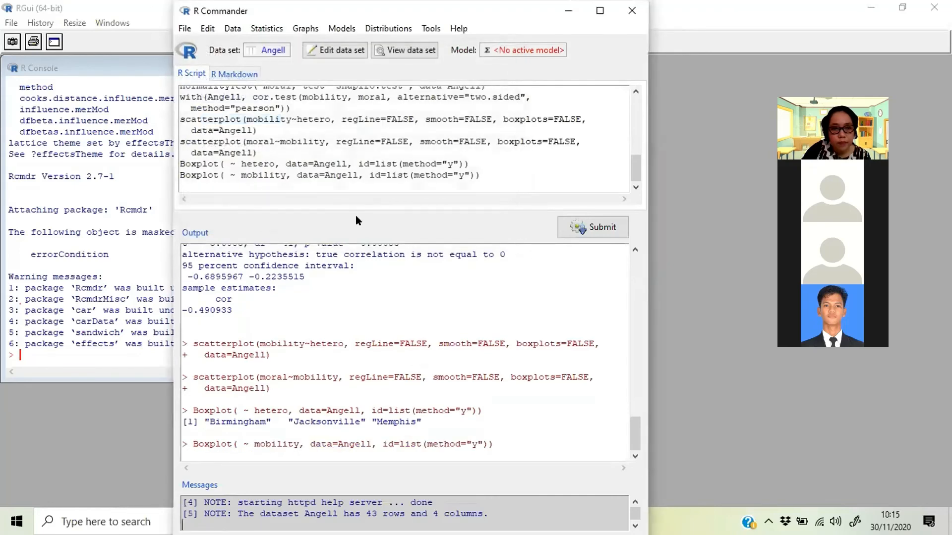
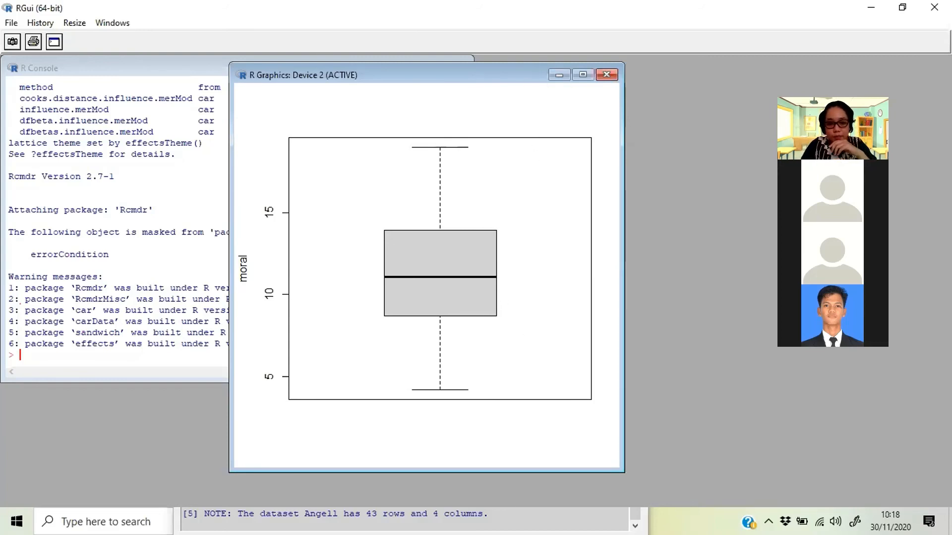
- Return to R Commander and look through the available means, nonparametric, variance, proportion and contingency-table analyses for the Angell data set
left_click(528, 523)
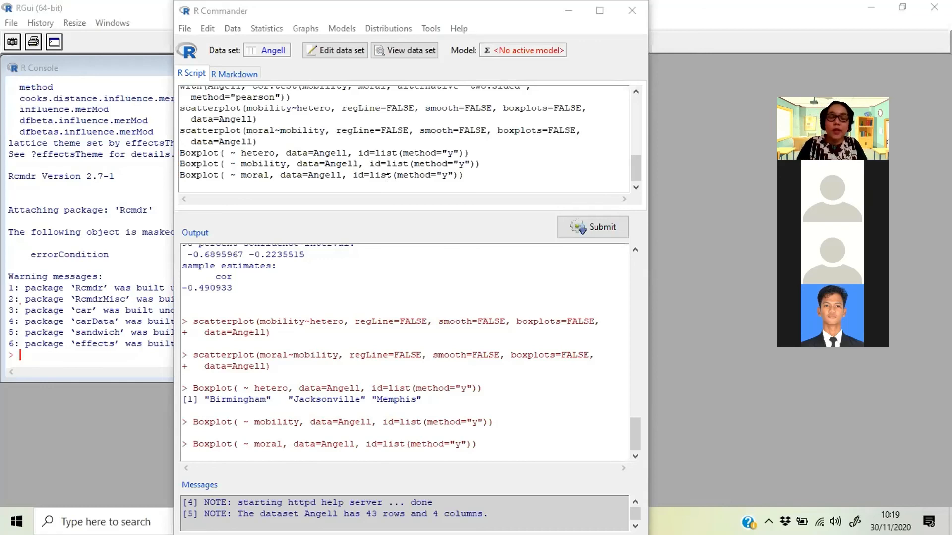
left_click(306, 24)
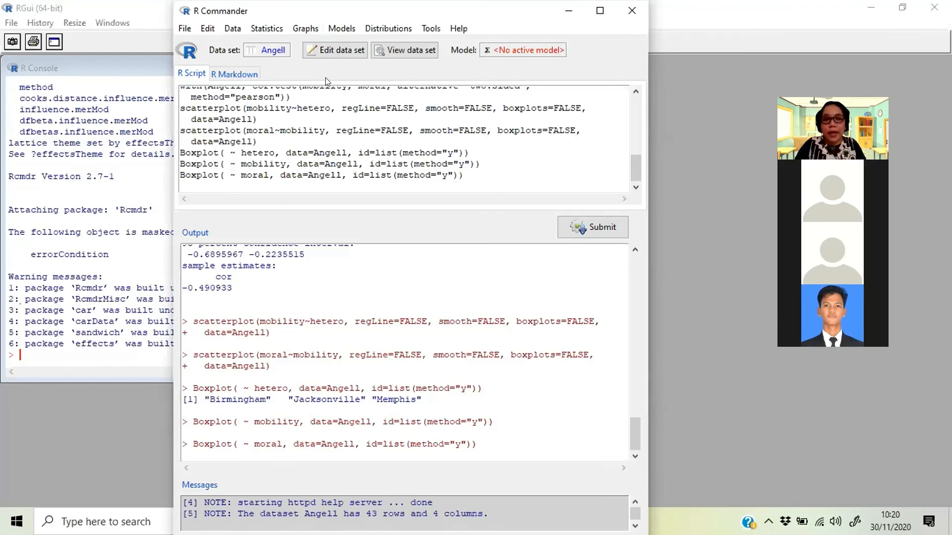
left_click(259, 30)
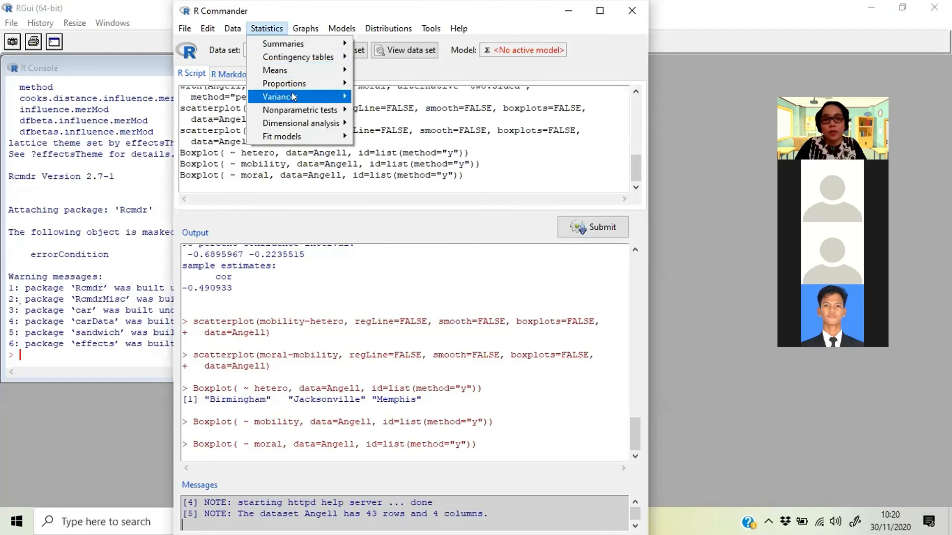
mouse_move(336, 99)
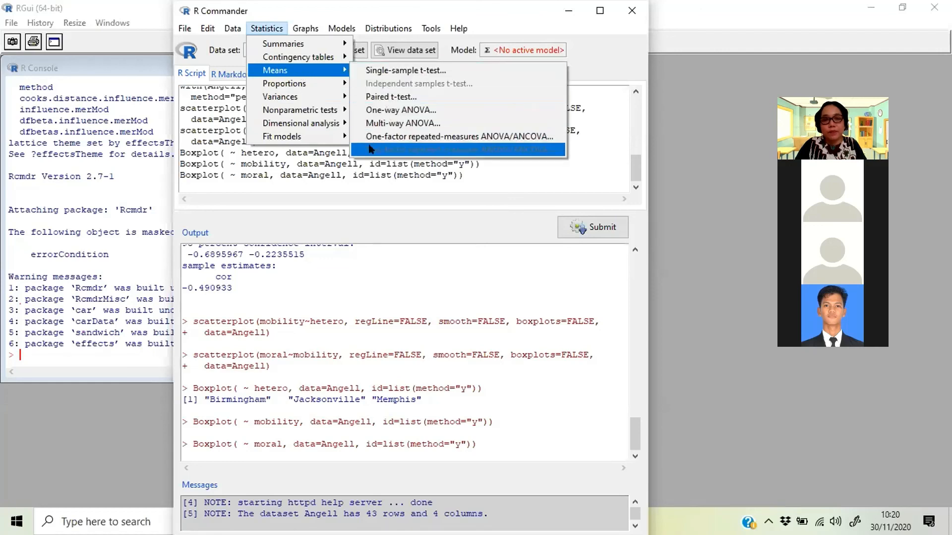
mouse_move(314, 111)
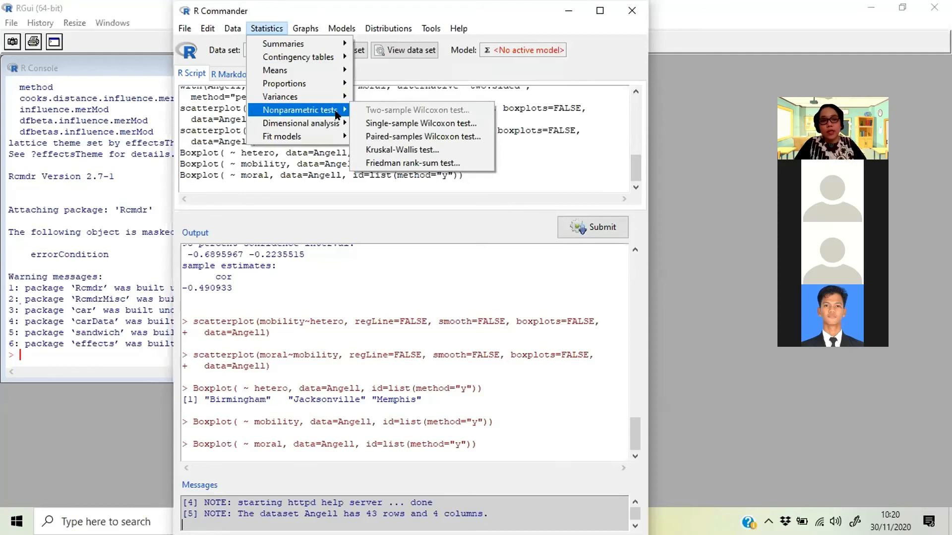
mouse_move(327, 130)
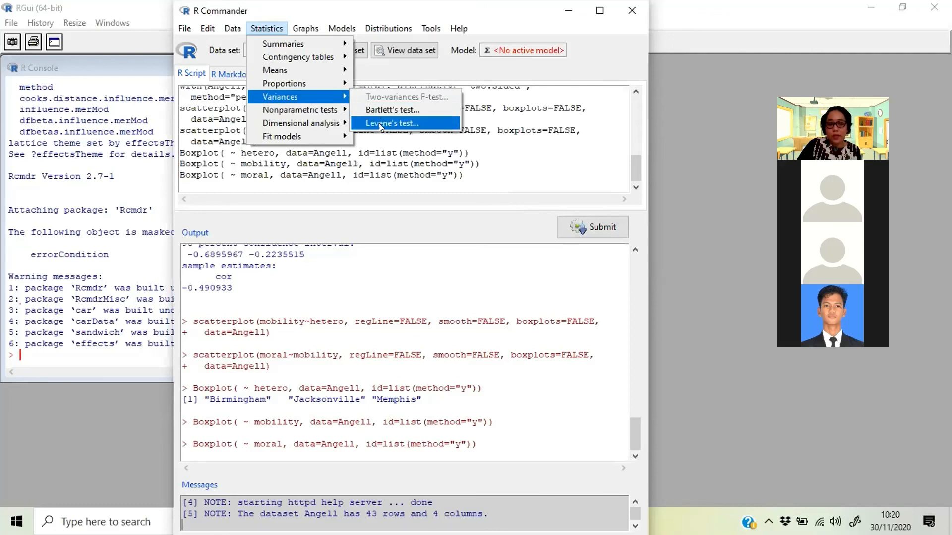
mouse_move(326, 79)
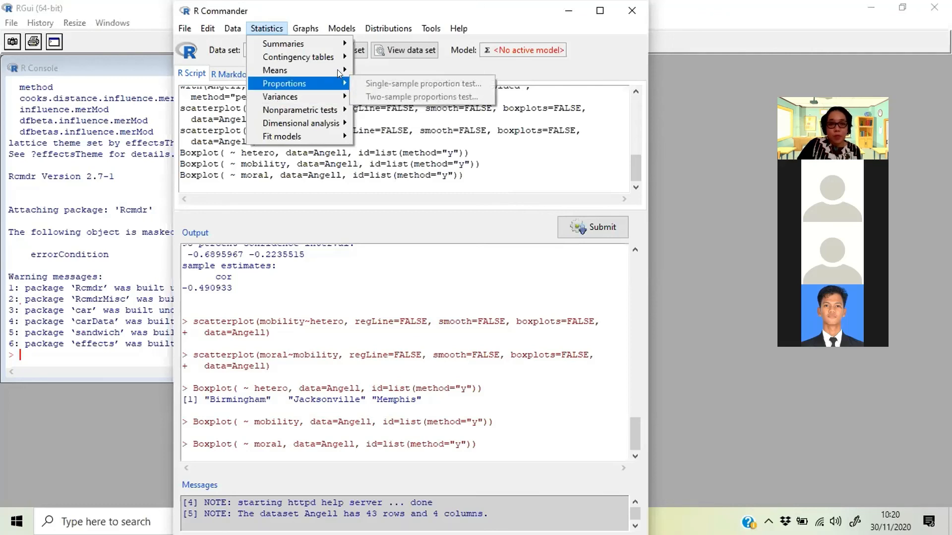
mouse_move(338, 57)
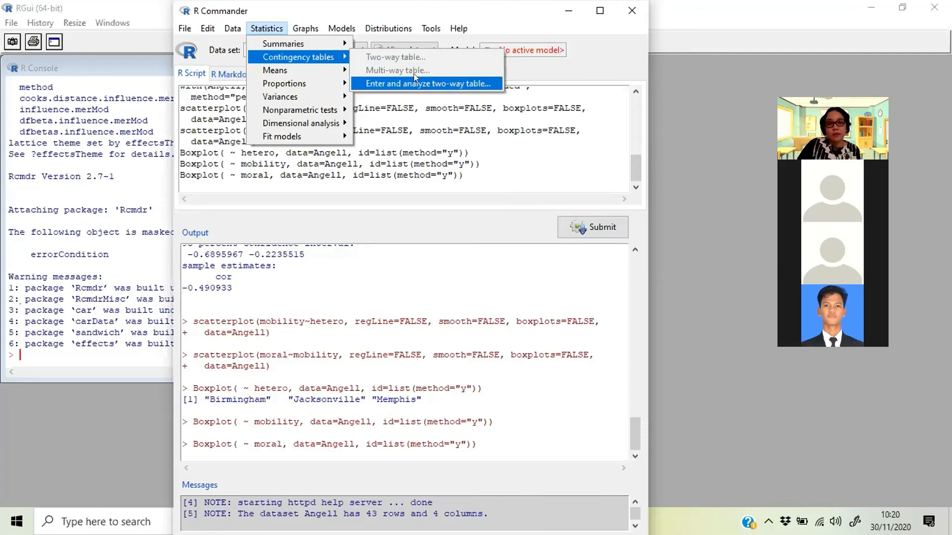
mouse_move(233, 28)
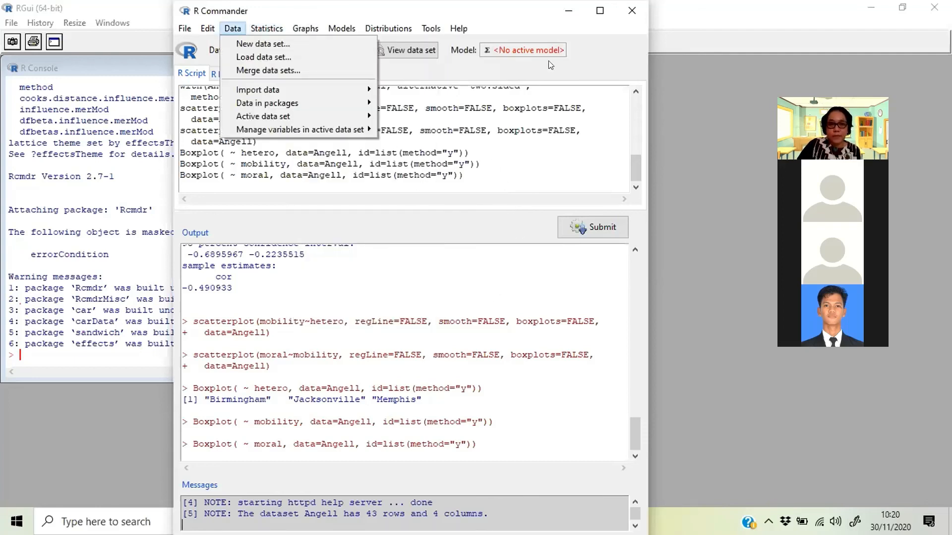
left_click(563, 38)
- Review the available statistical analyses again, covering the t-tests and ANOVA for means, the nonparametric Wilcoxon, Kruskal-Wallis and Friedman tests, and model fitting
left_click(267, 29)
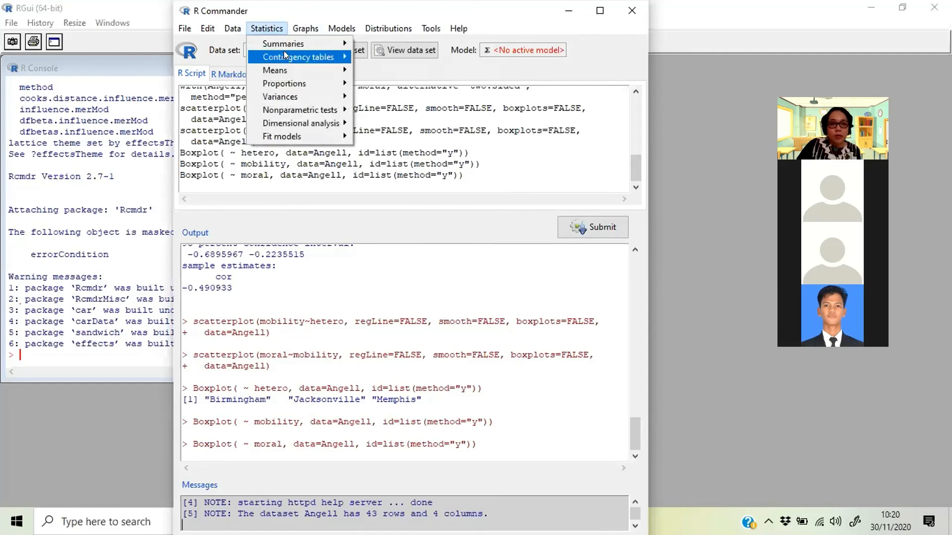
mouse_move(284, 56)
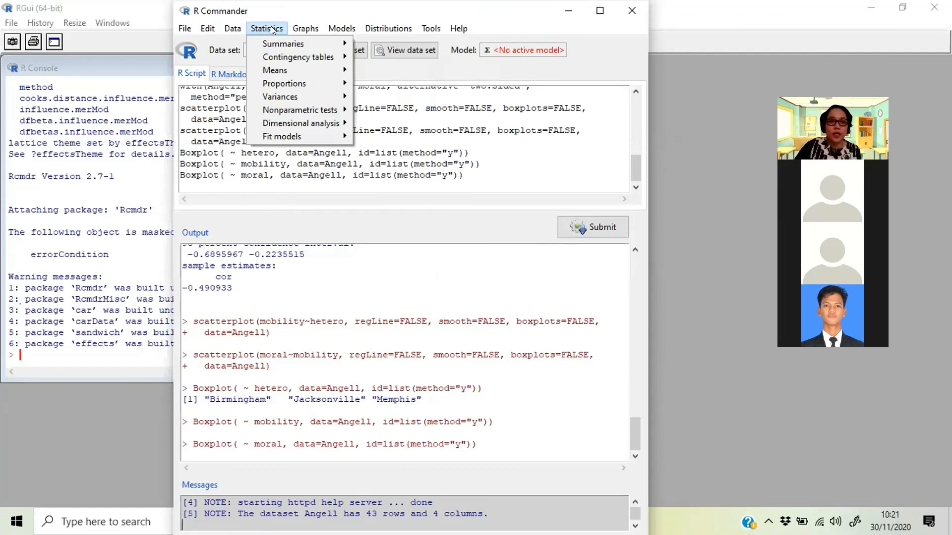
mouse_move(323, 57)
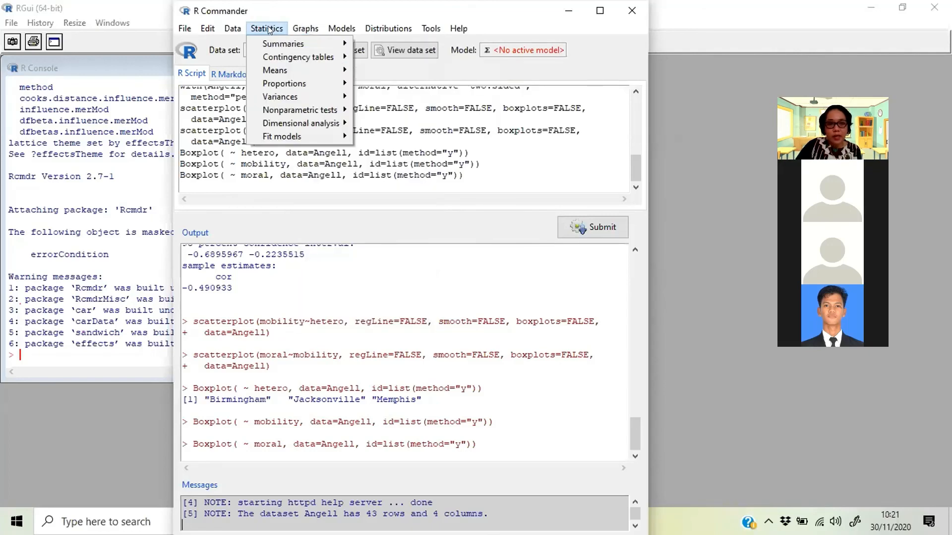
mouse_move(269, 43)
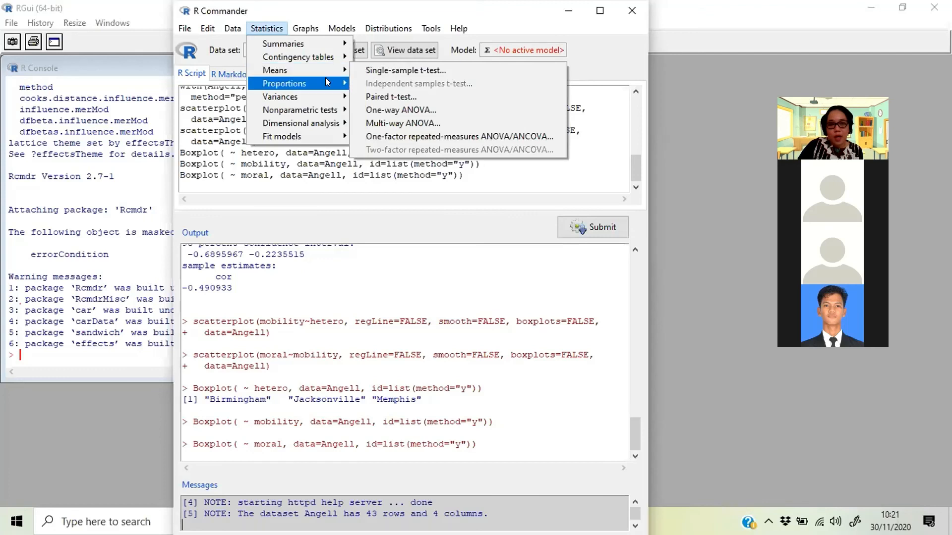
mouse_move(325, 99)
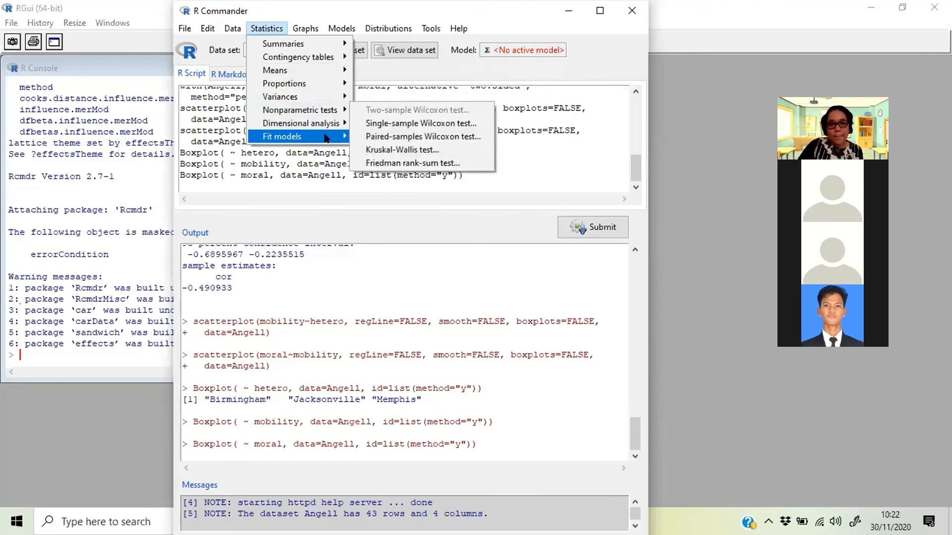
mouse_move(325, 138)
left_click(596, 38)
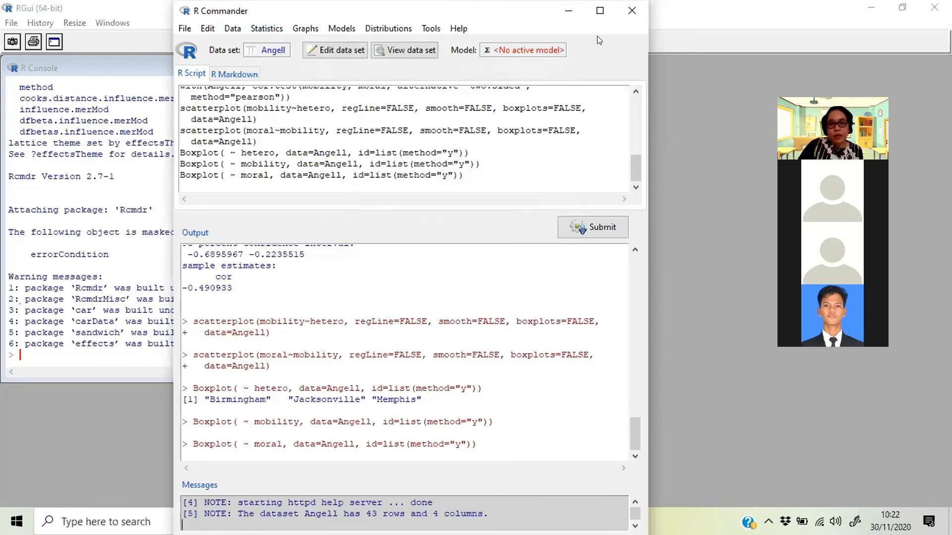